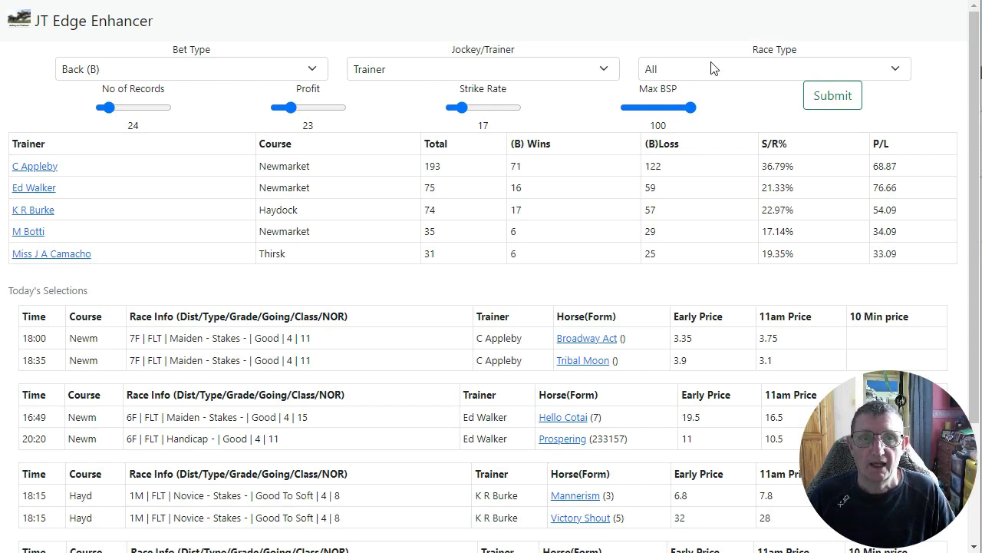
List the back-bet results and today's selections by jockey, keeping the race type set to All.
click(733, 71)
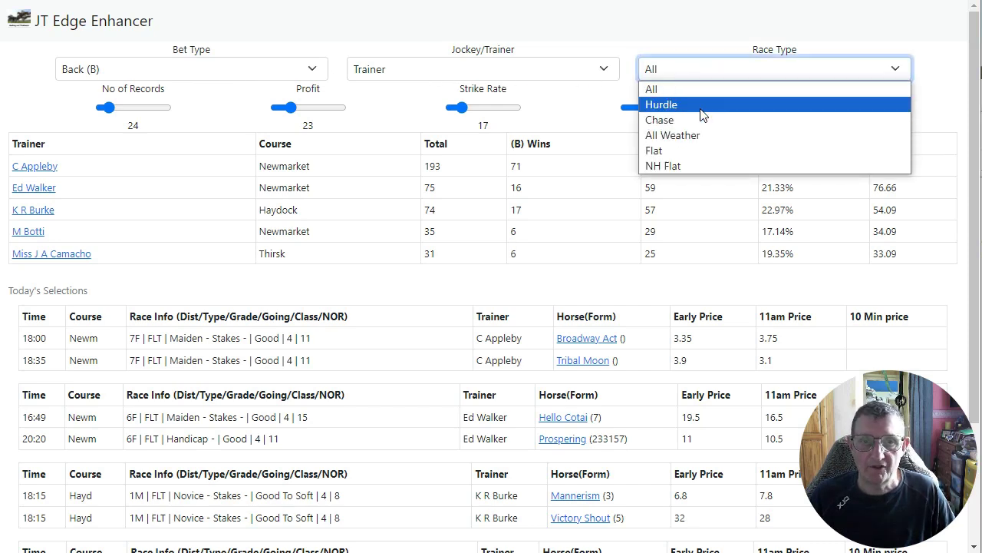
click(695, 72)
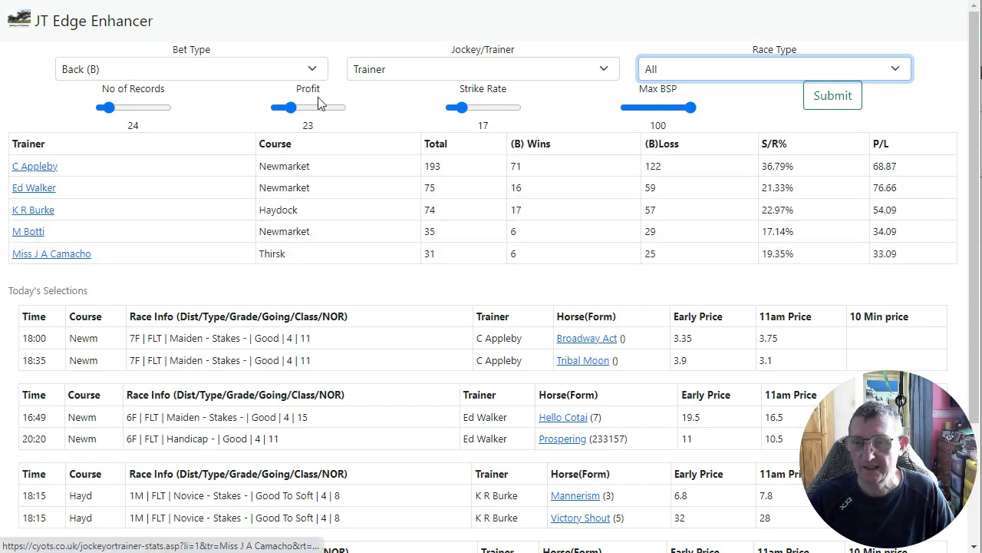
click(403, 75)
click(393, 105)
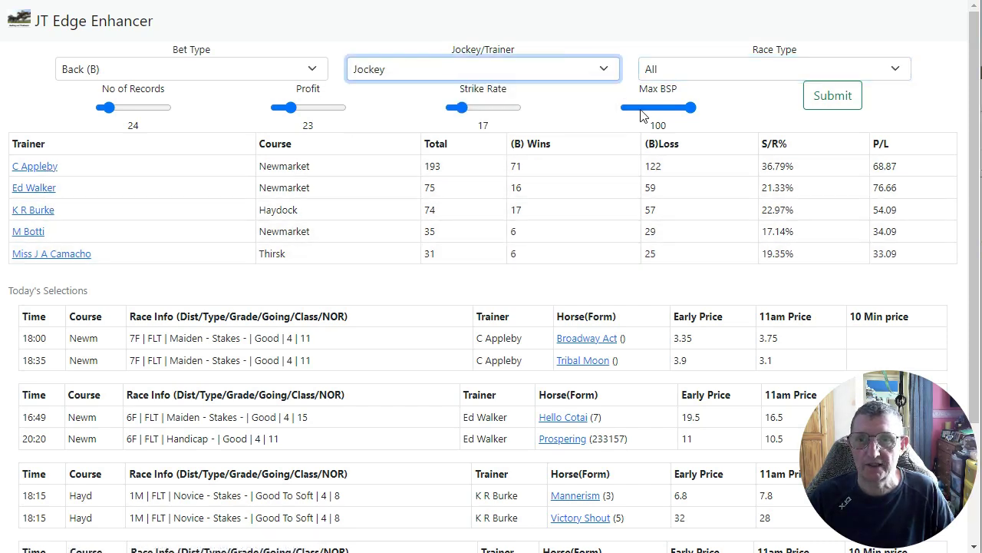
click(831, 96)
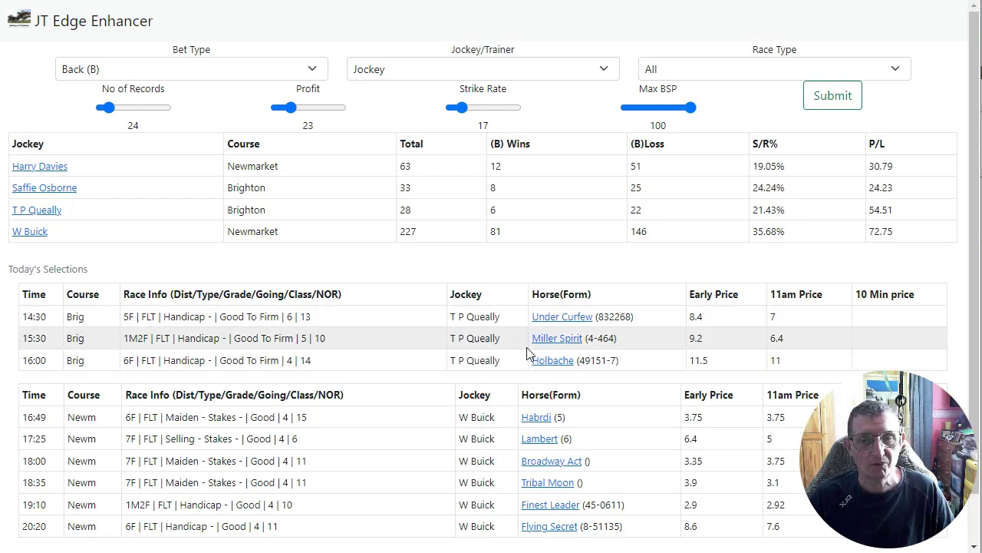
scroll(526, 347, down, 1)
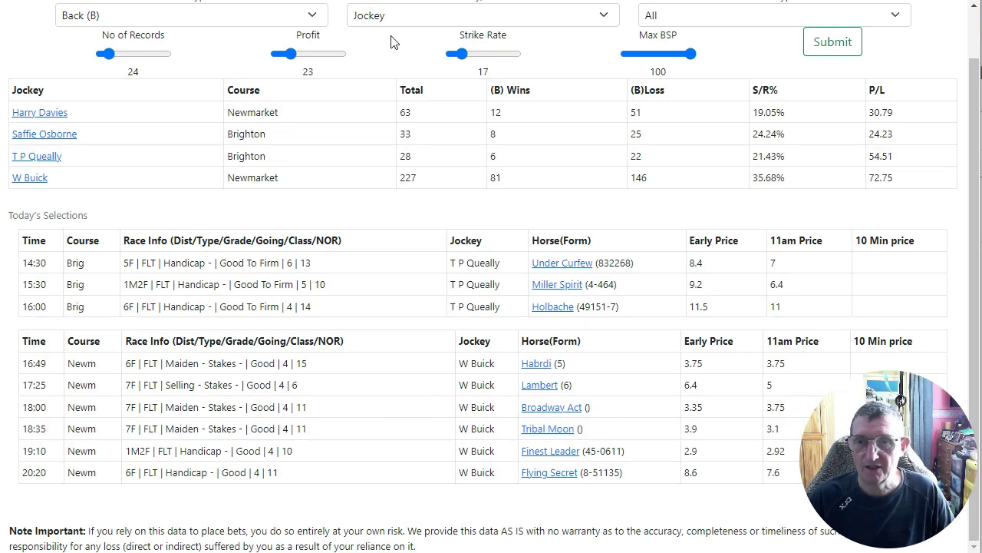
Filter the back-bet results and today's selections by combined Jockey/Trainer pairs.
click(402, 17)
click(396, 66)
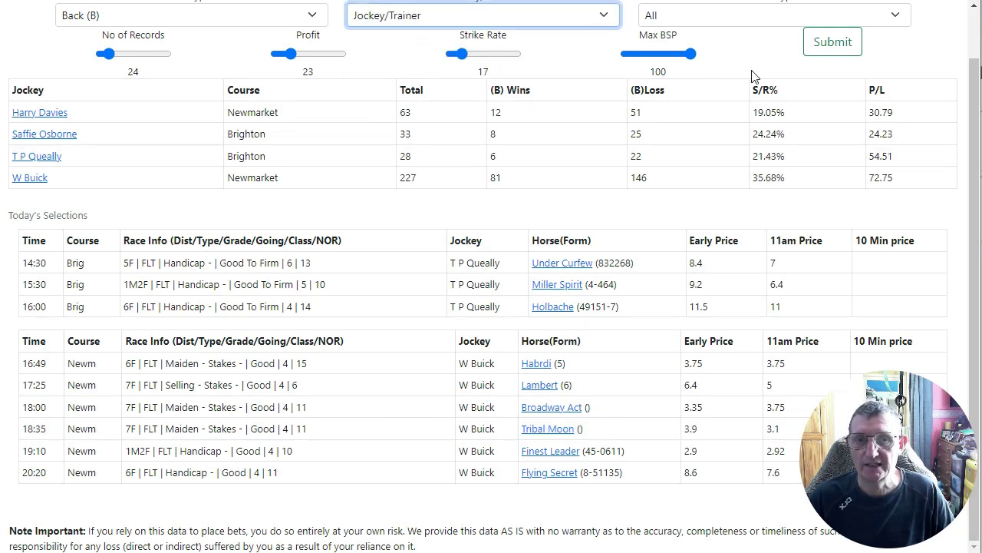
click(833, 52)
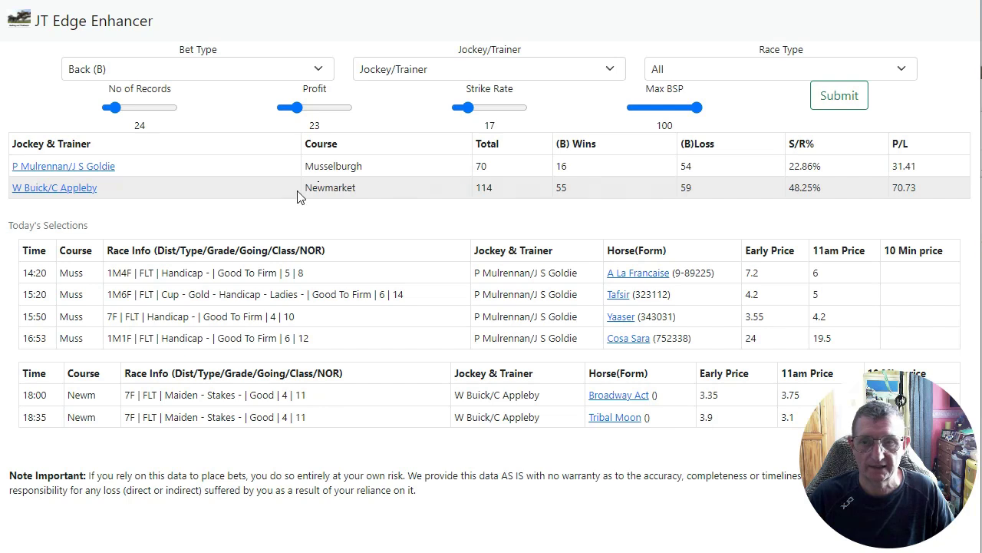
Open the statistics of the Newmarket jockey/trainer pair and show its daily results from the first entries.
click(75, 188)
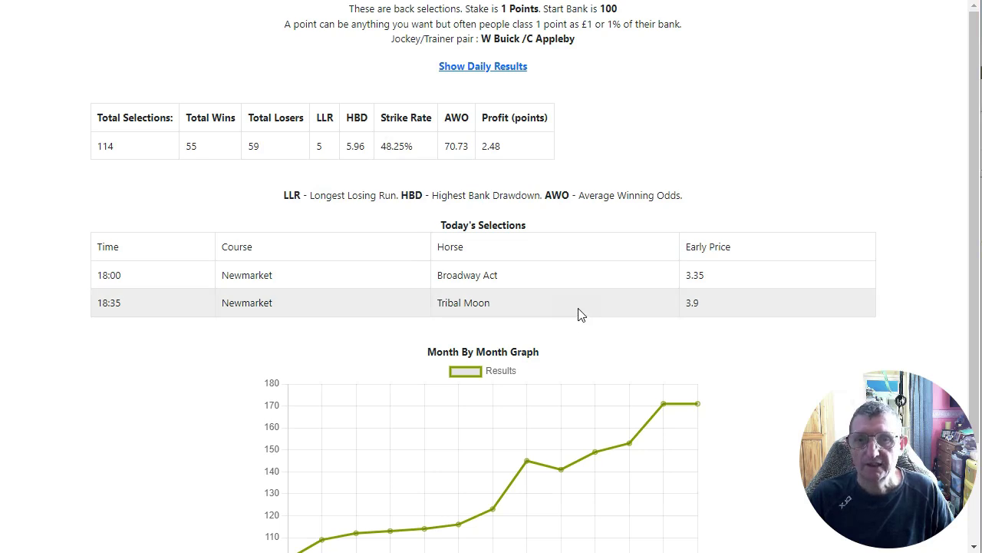
click(488, 69)
scroll(499, 119, down, 10)
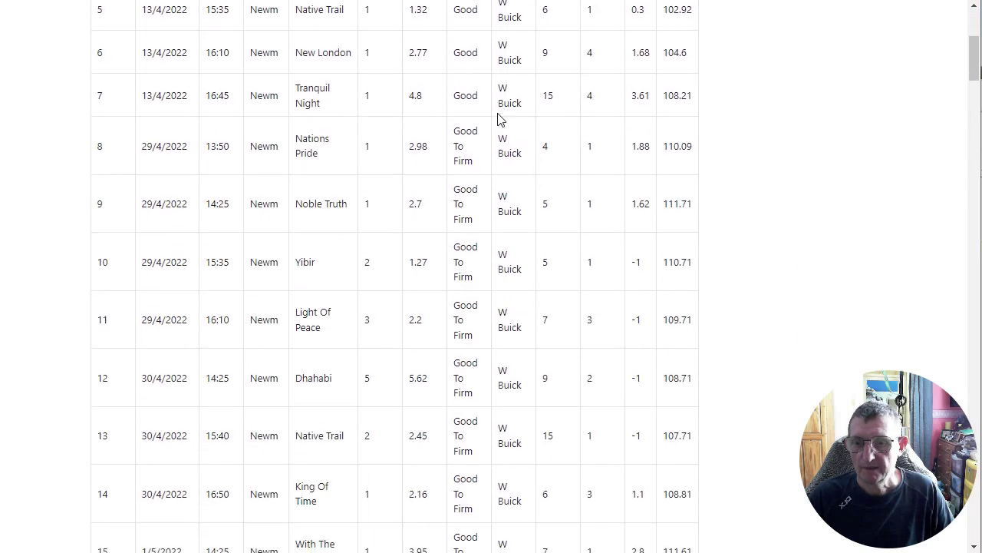
scroll(499, 119, down, 7)
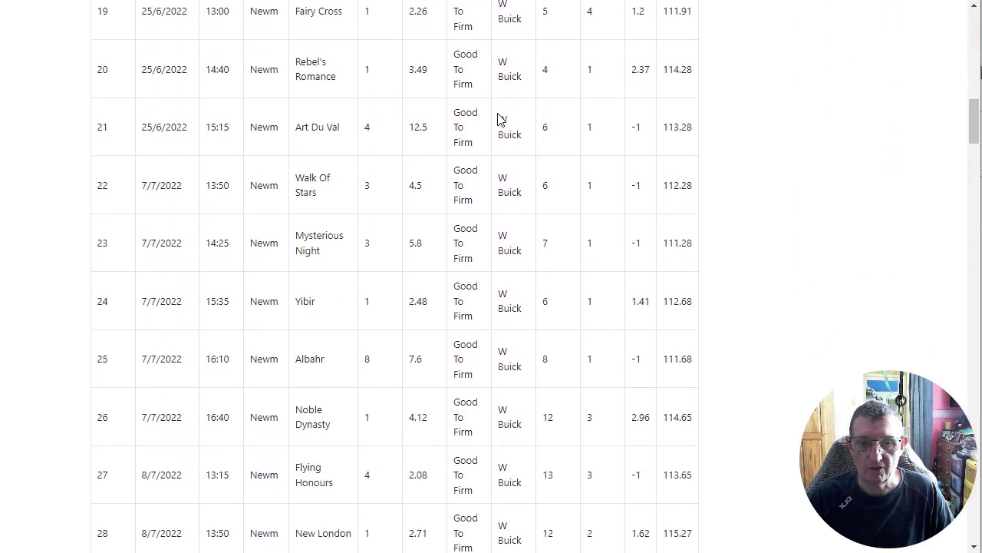
scroll(499, 119, down, 1)
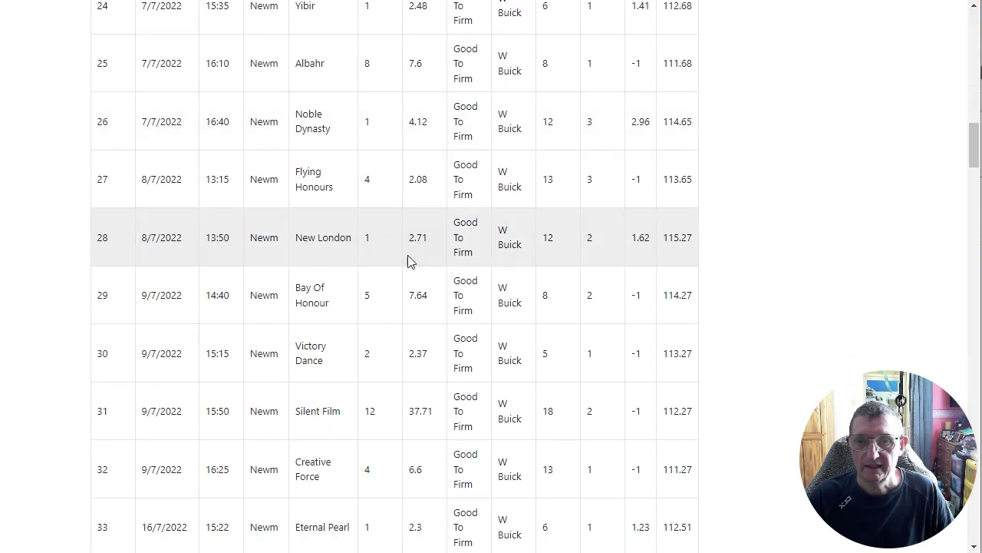
scroll(558, 213, up, 17)
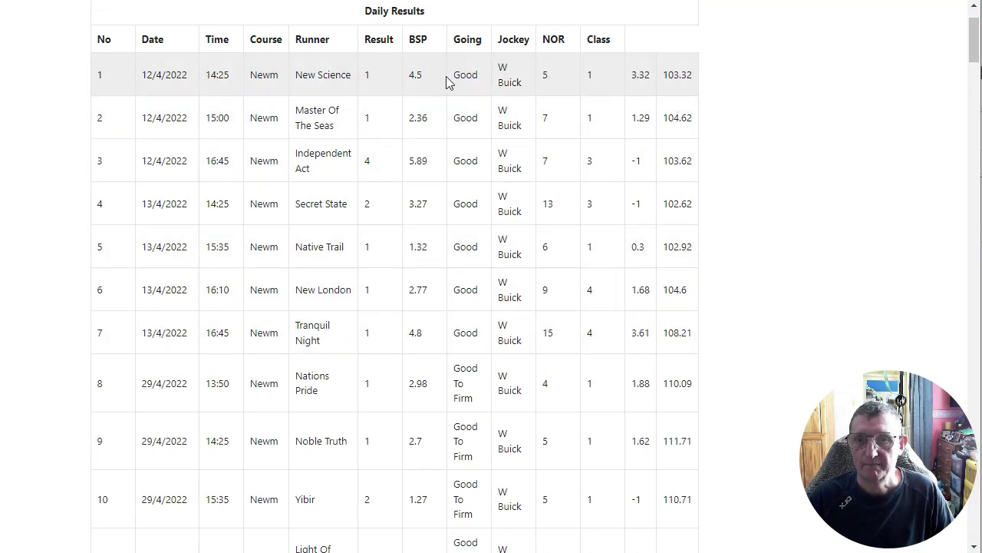
Examine the Newmarket pair's daily results through the last entry, including the summary figures and today's selections.
scroll(419, 201, down, 12)
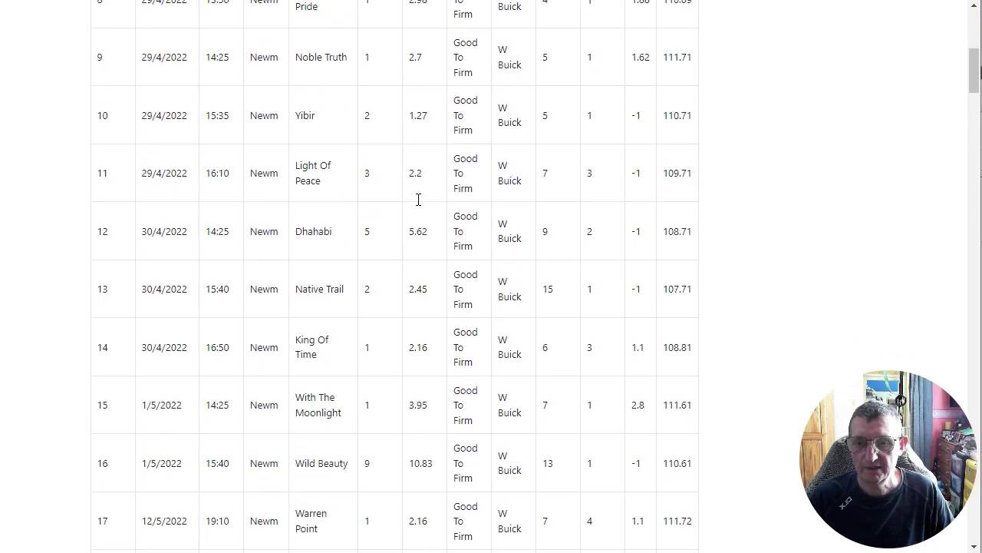
scroll(417, 204, down, 15)
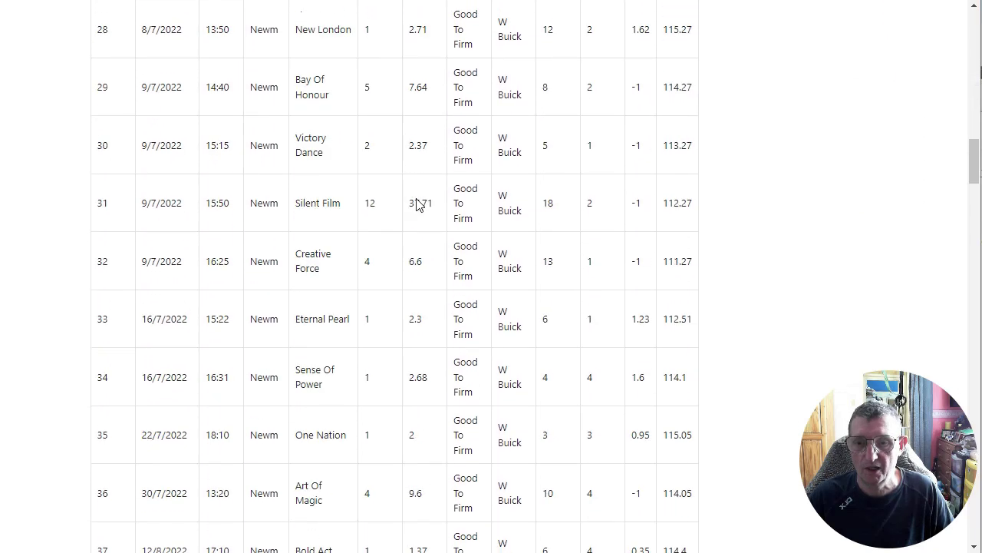
scroll(418, 204, down, 16)
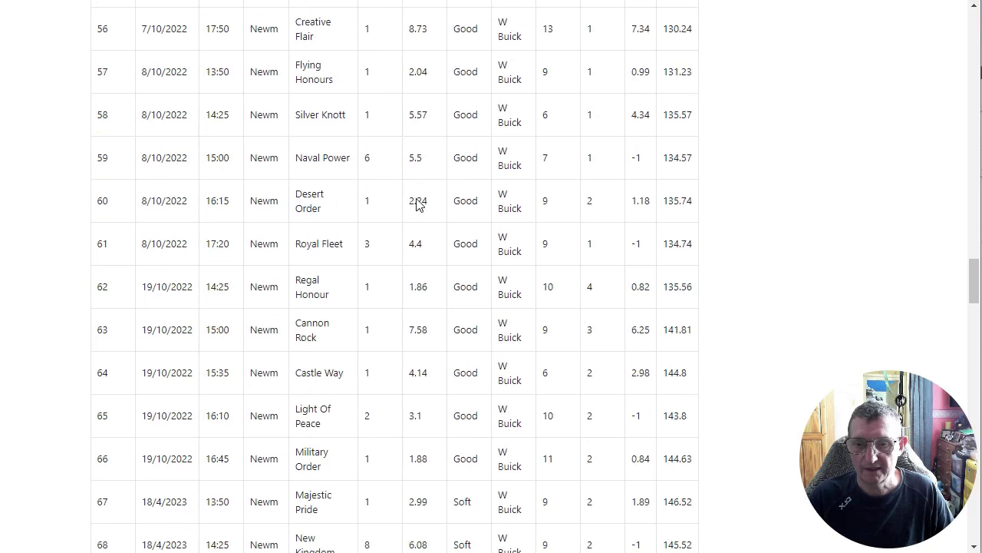
scroll(418, 204, down, 15)
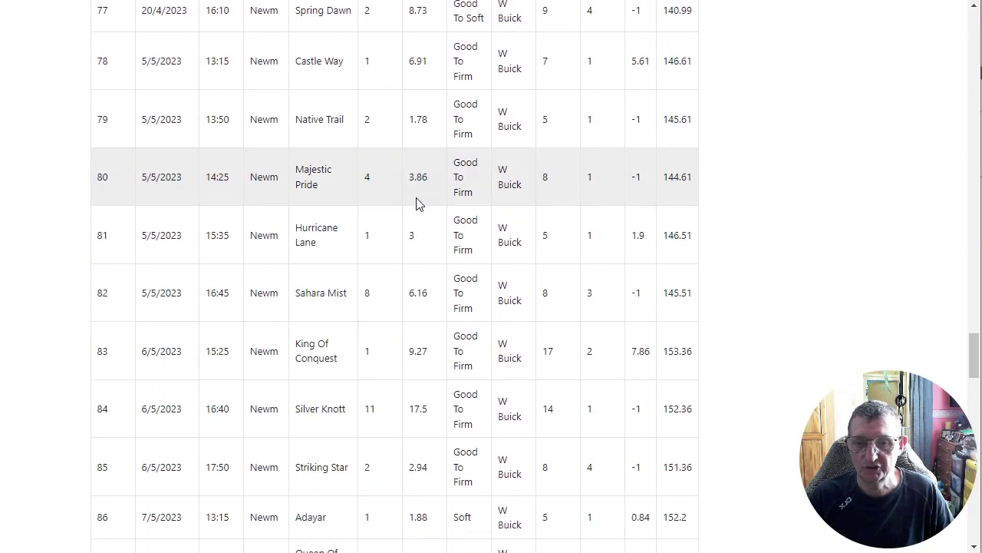
scroll(418, 203, down, 9)
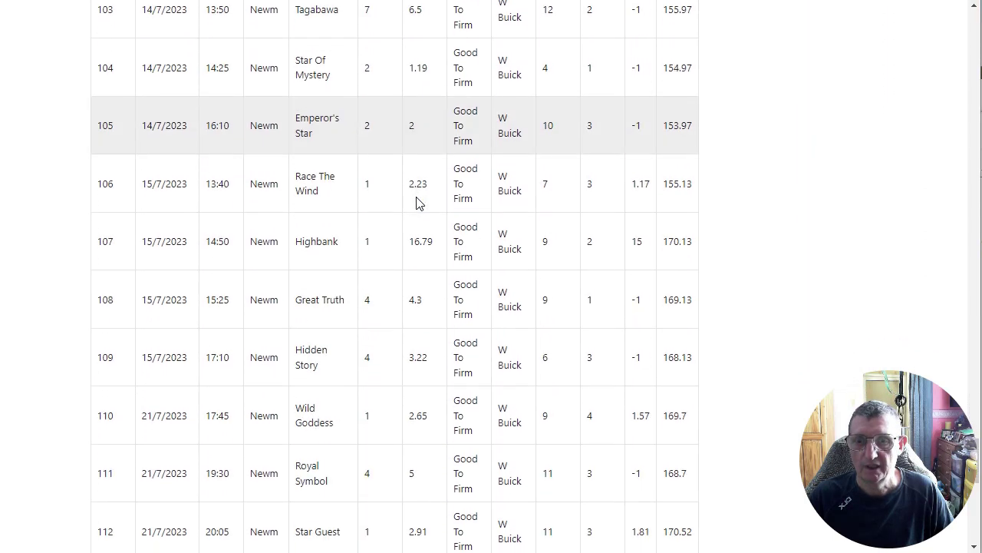
scroll(418, 199, down, 2)
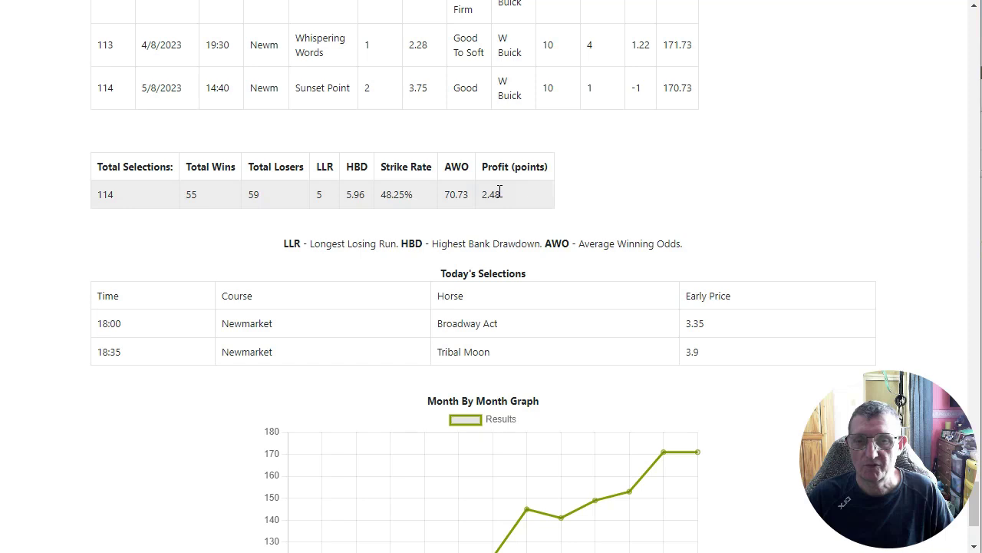
scroll(569, 190, up, 2)
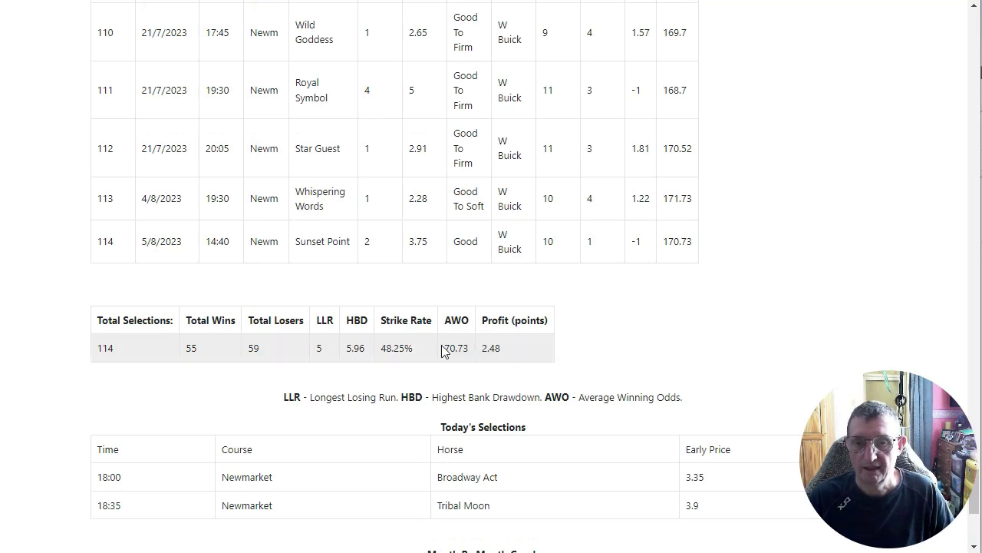
scroll(587, 300, down, 2)
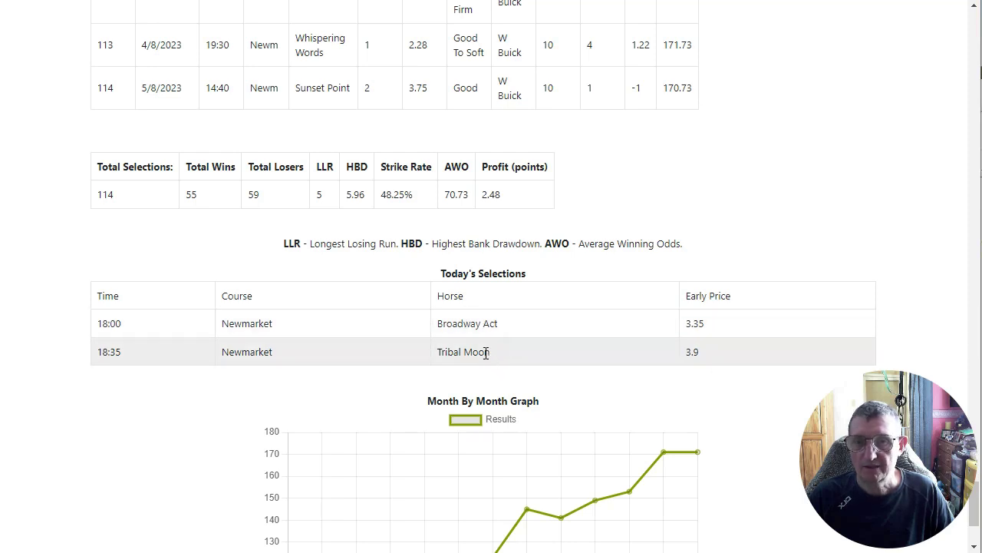
Return to the jockey/trainer results list and open the course statistics for the horse Broadway Act.
key(alt+Left)
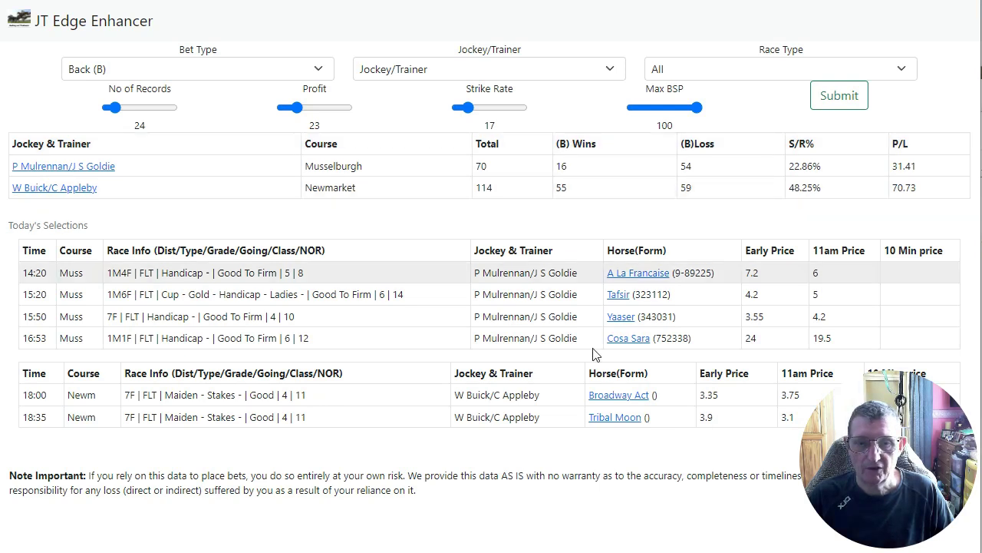
mouse_move(890, 473)
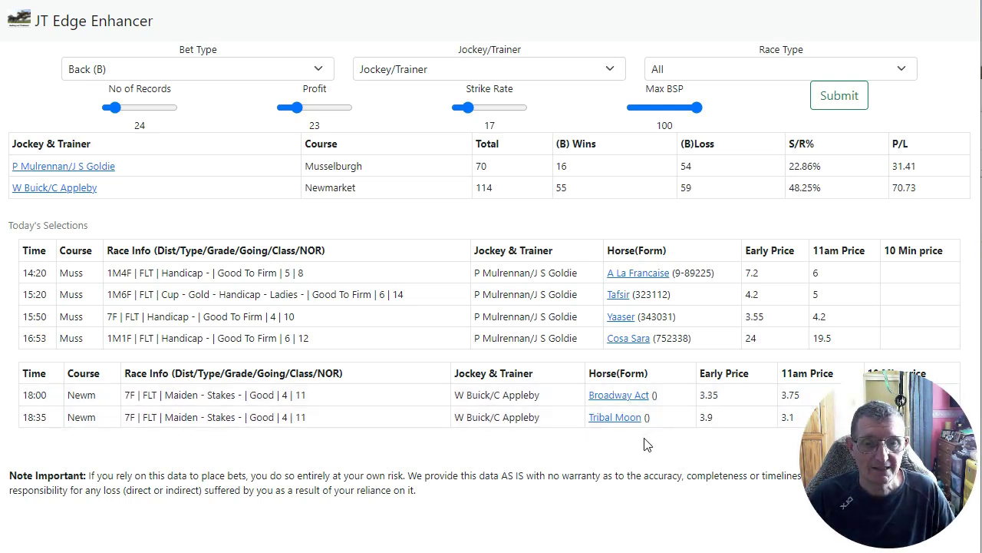
click(625, 402)
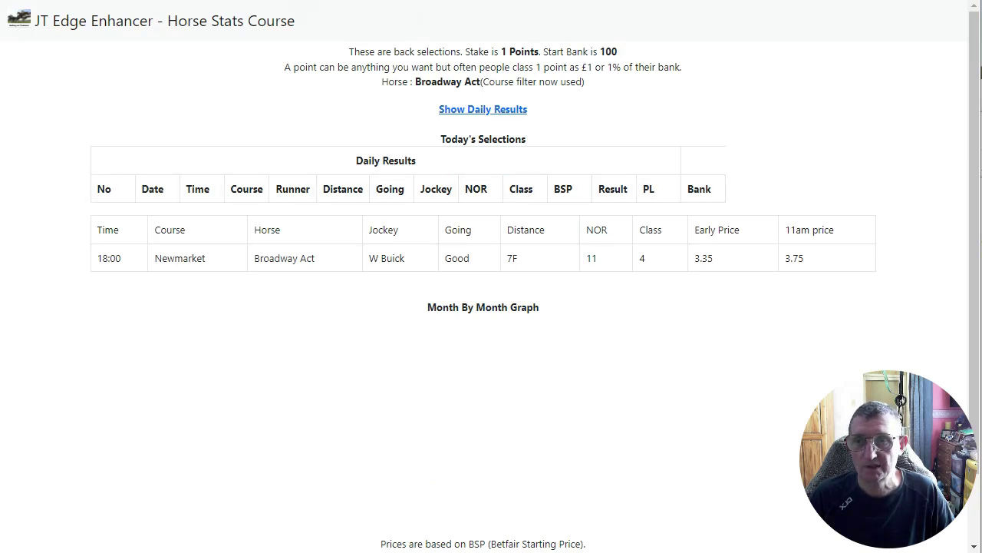
Go back to the Newmarket pair's daily results and examine the past runners, their results and BSP prices.
mouse_move(252, 1)
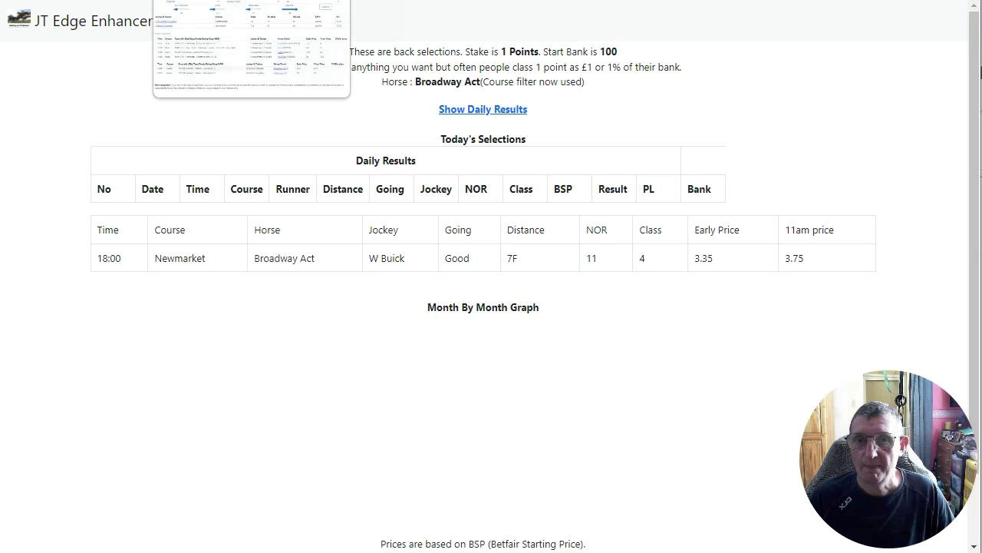
click(251, 2)
scroll(522, 139, up, 4)
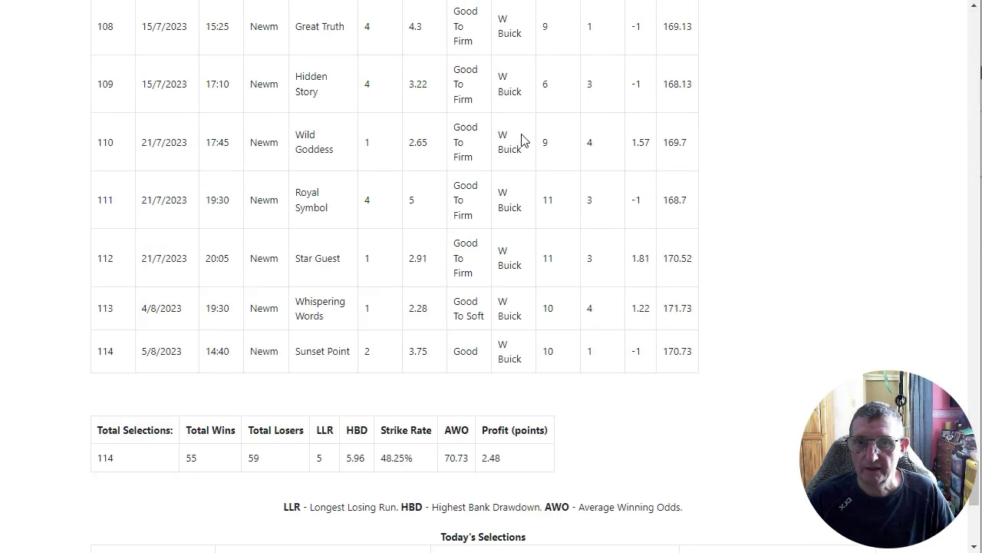
scroll(522, 138, up, 5)
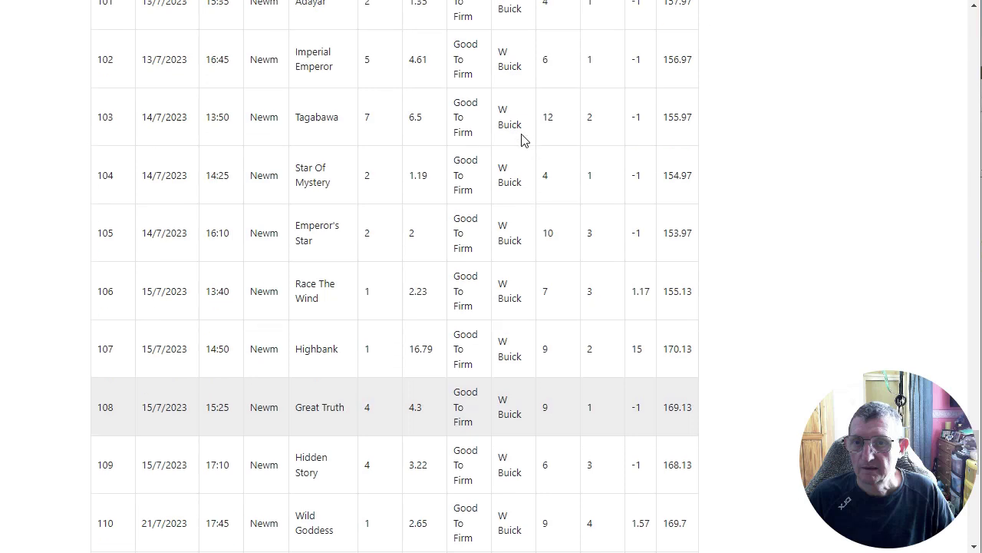
scroll(522, 138, up, 20)
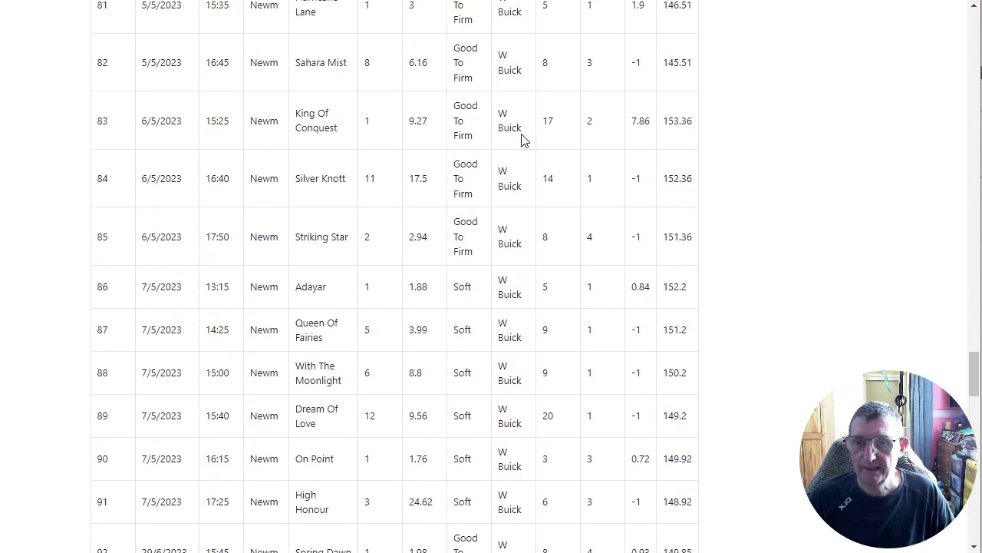
scroll(522, 140, up, 20)
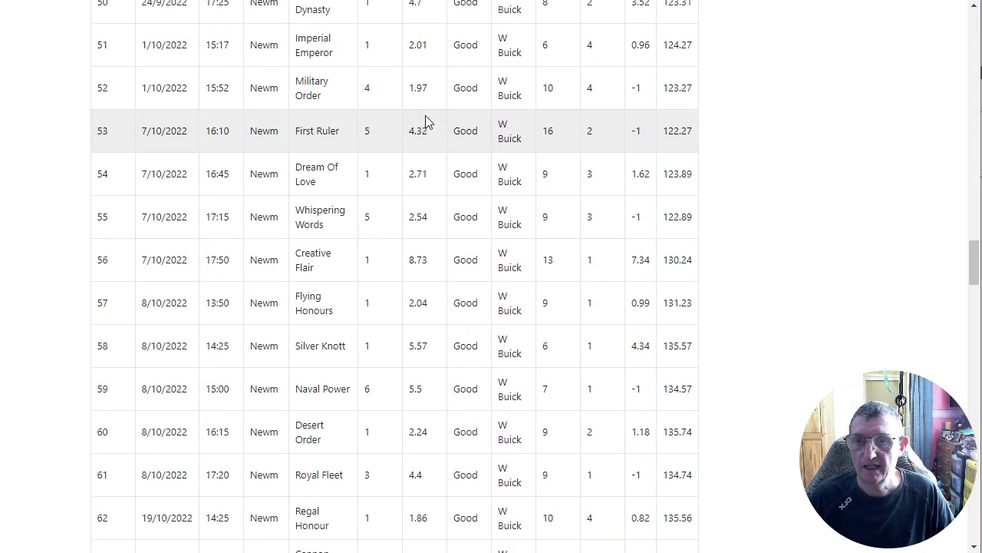
scroll(360, 108, up, 5)
scroll(314, 192, up, 6)
scroll(311, 195, down, 2)
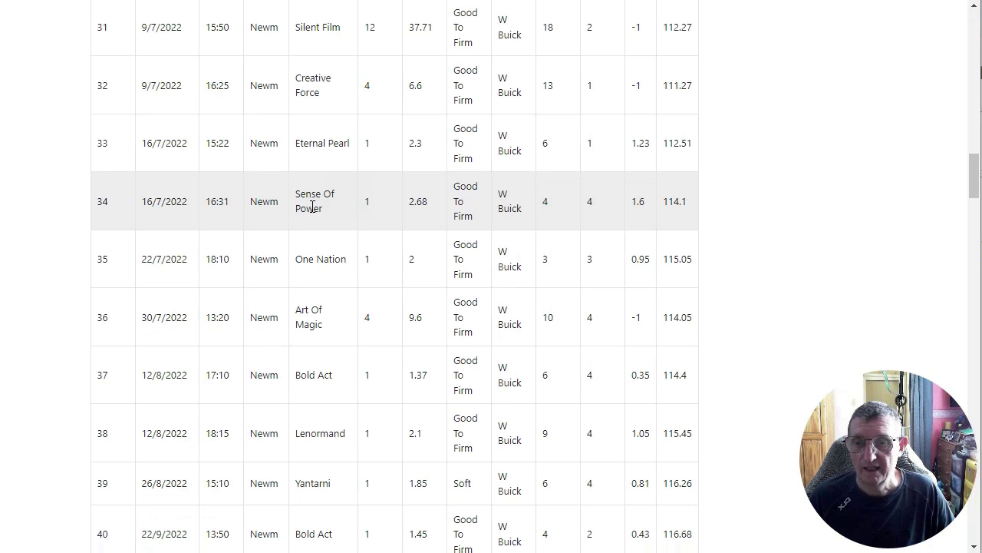
scroll(312, 205, down, 10)
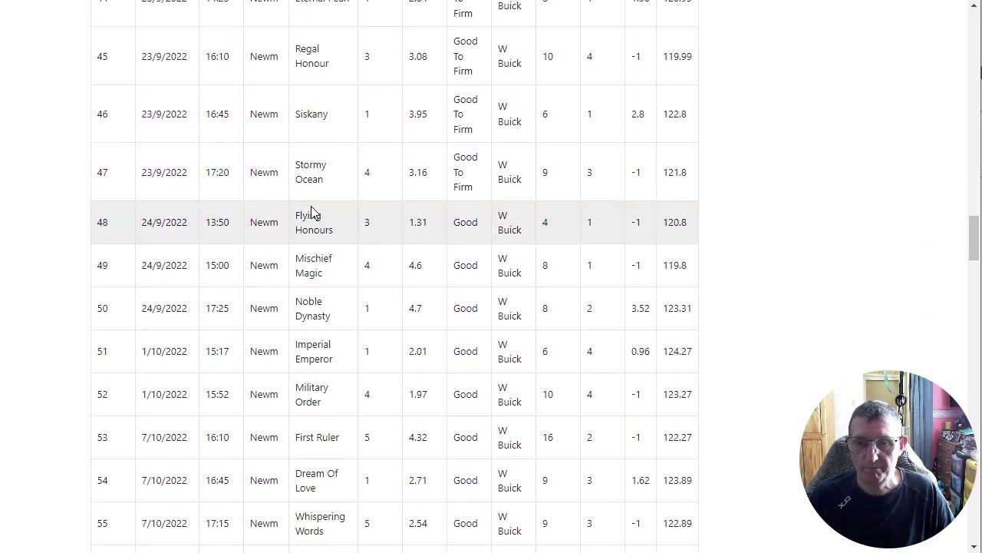
scroll(312, 212, down, 1)
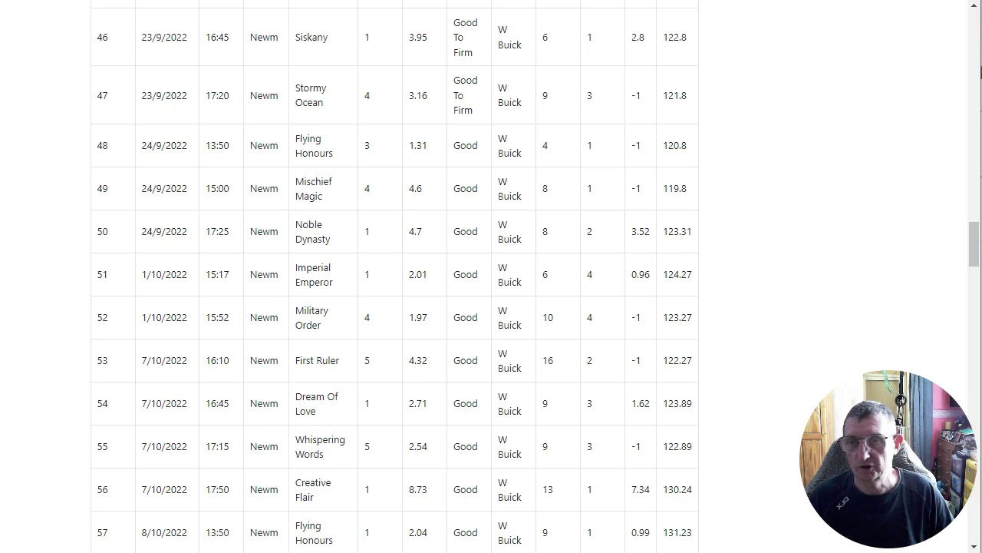
Return to the jockey/trainer list and view the statistics of the Musselburgh pair.
key(alt+Left)
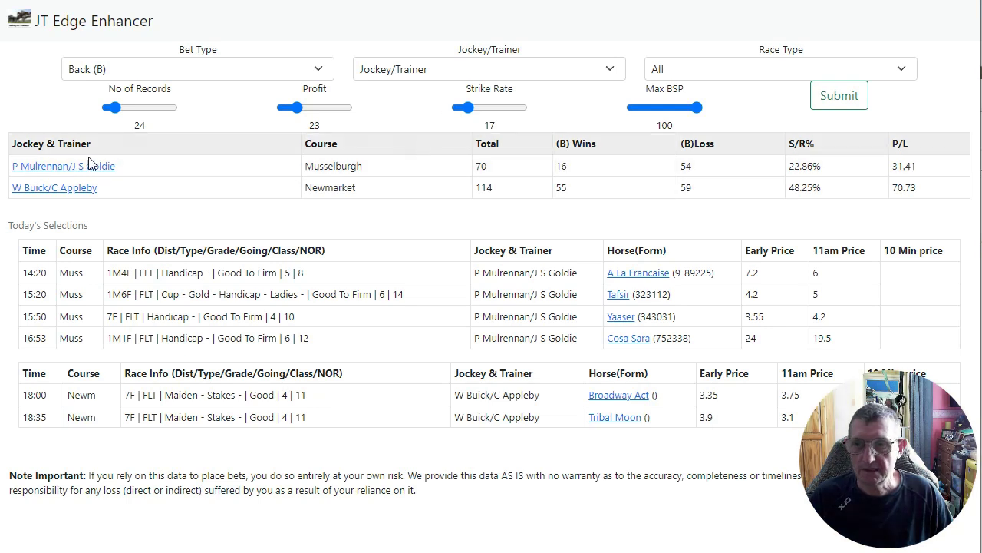
click(62, 170)
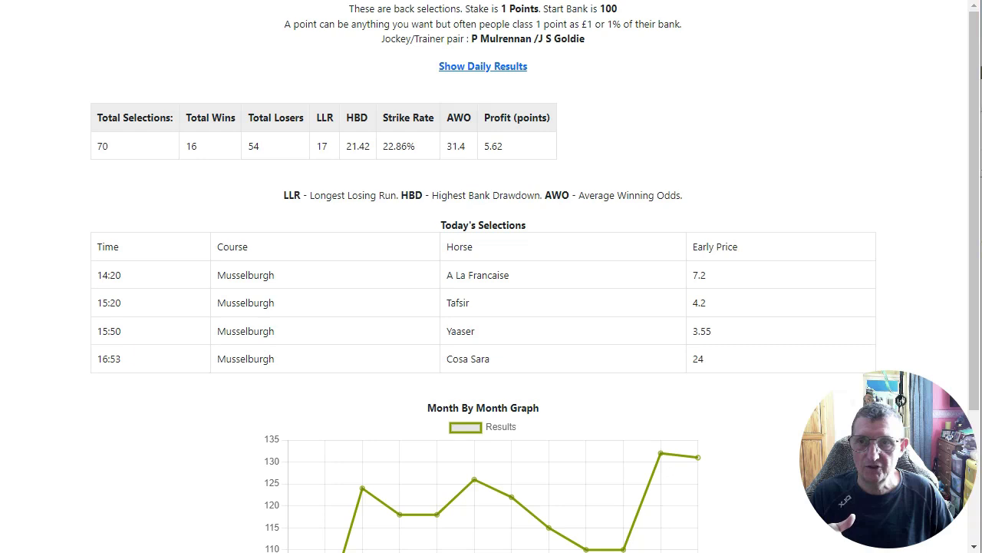
key(alt+Left)
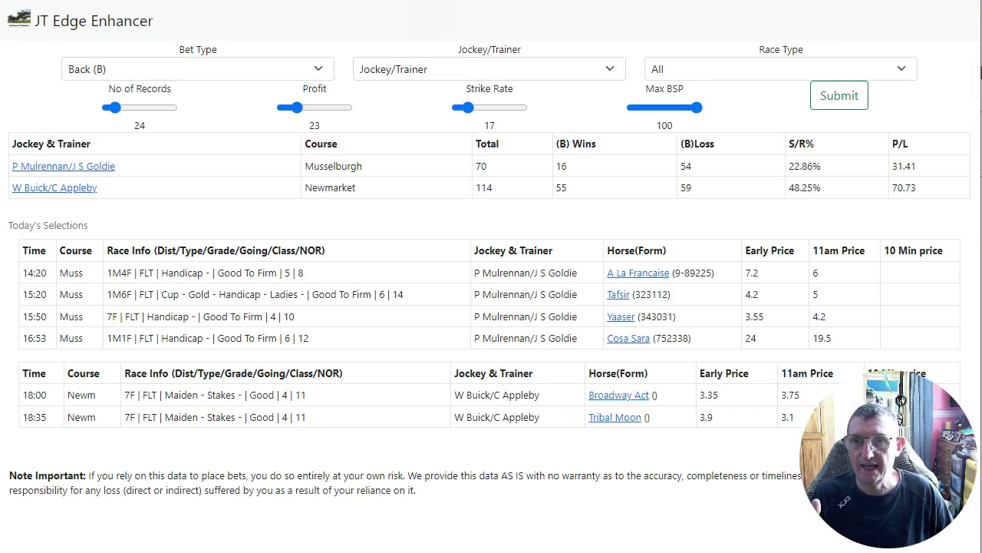
key(alt+Right)
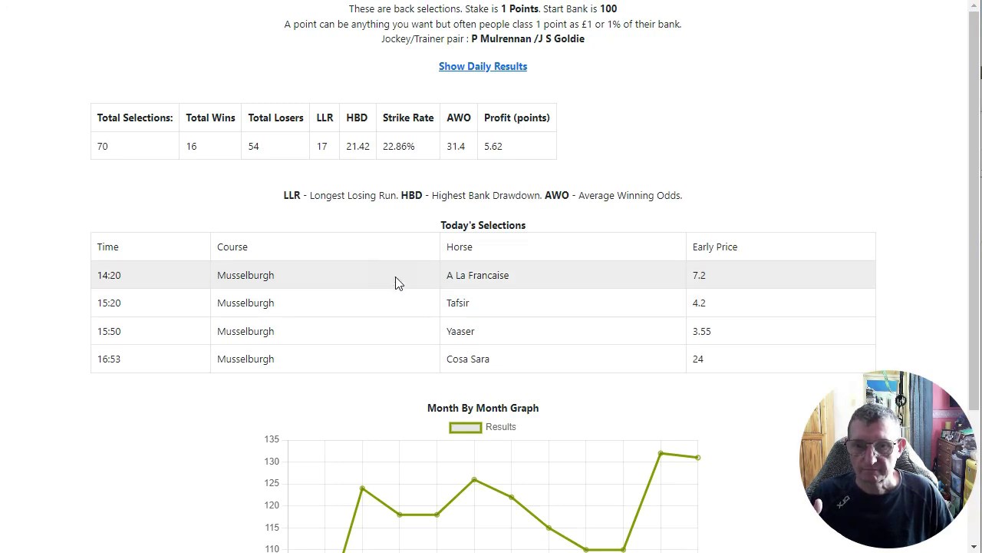
Examine the Musselburgh pair's summary figures, today's selections with early prices and the month-by-month graph.
scroll(395, 277, down, 1)
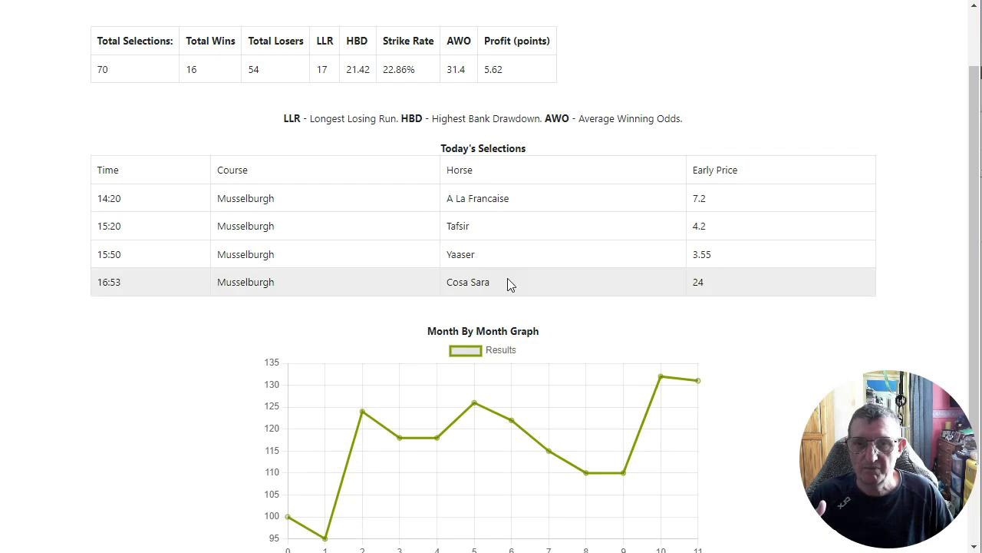
scroll(508, 284, up, 1)
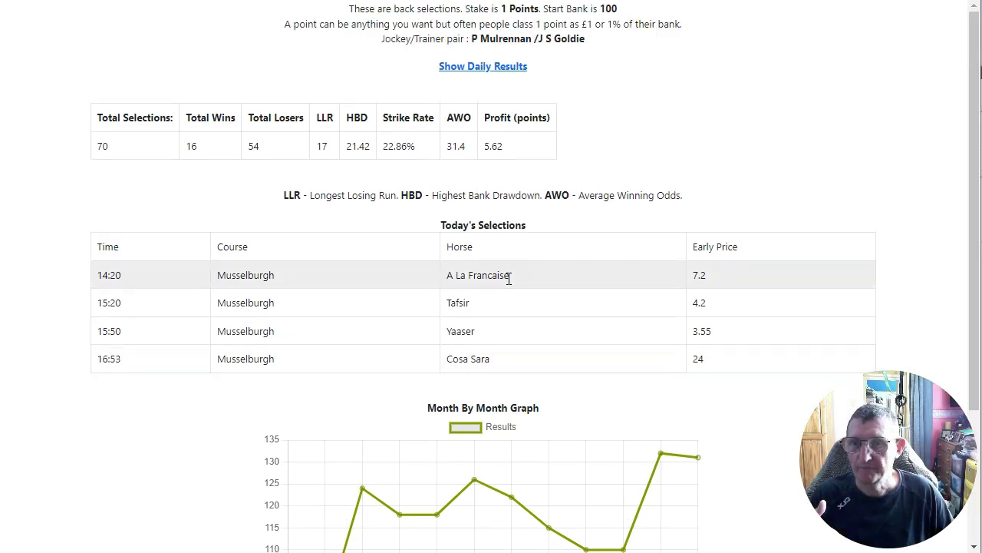
scroll(508, 278, down, 2)
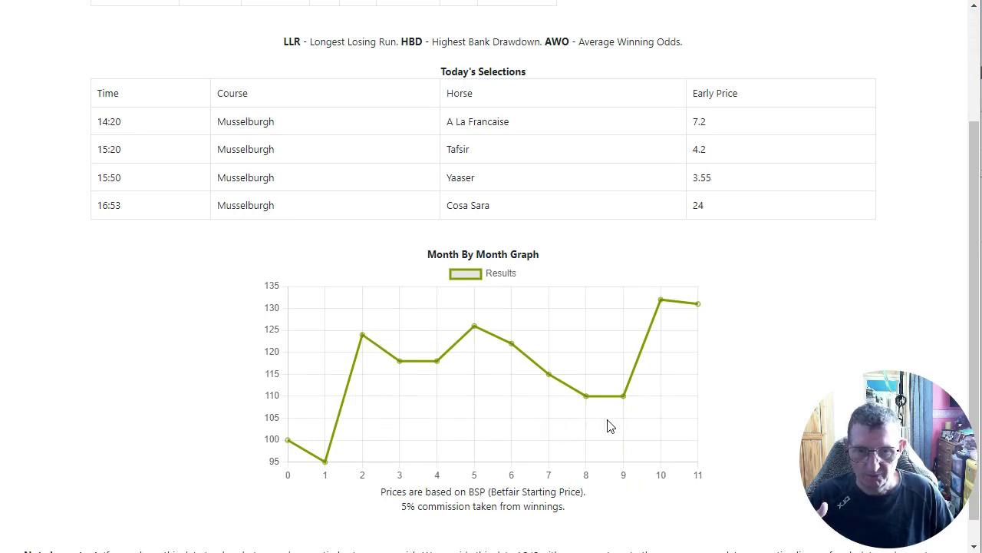
scroll(635, 331, up, 2)
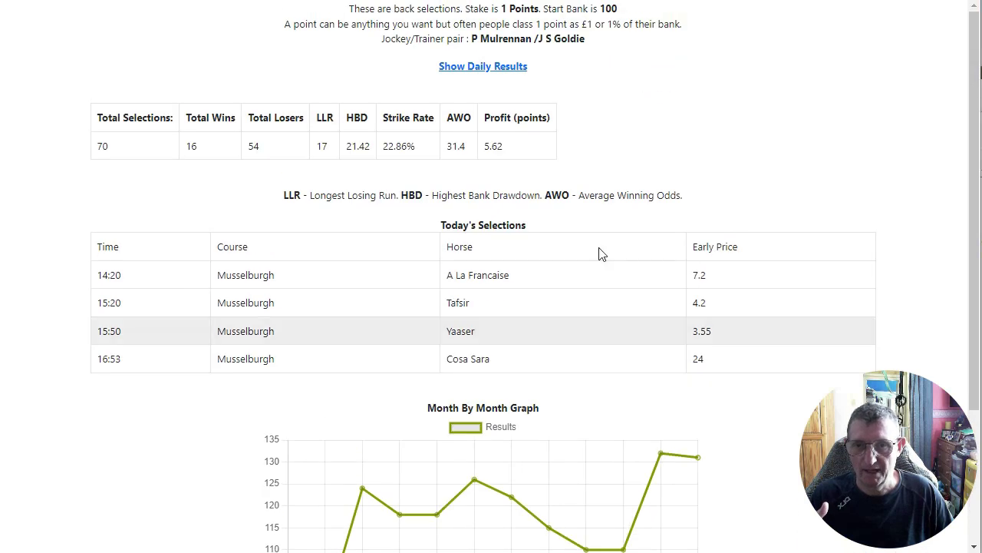
Show the Musselburgh pair's daily results and review every entry through the last one, the summary figures and today's selections.
click(460, 68)
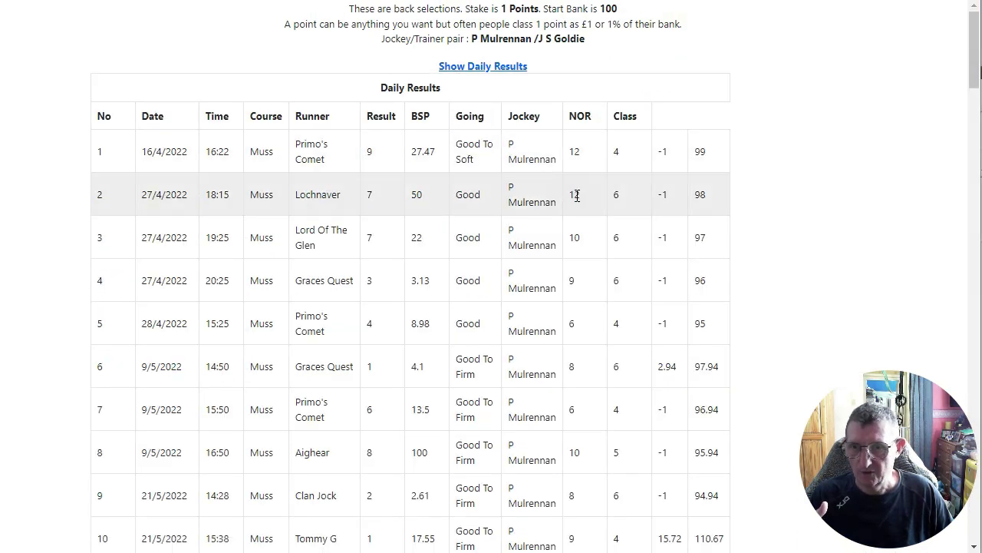
scroll(576, 195, down, 1)
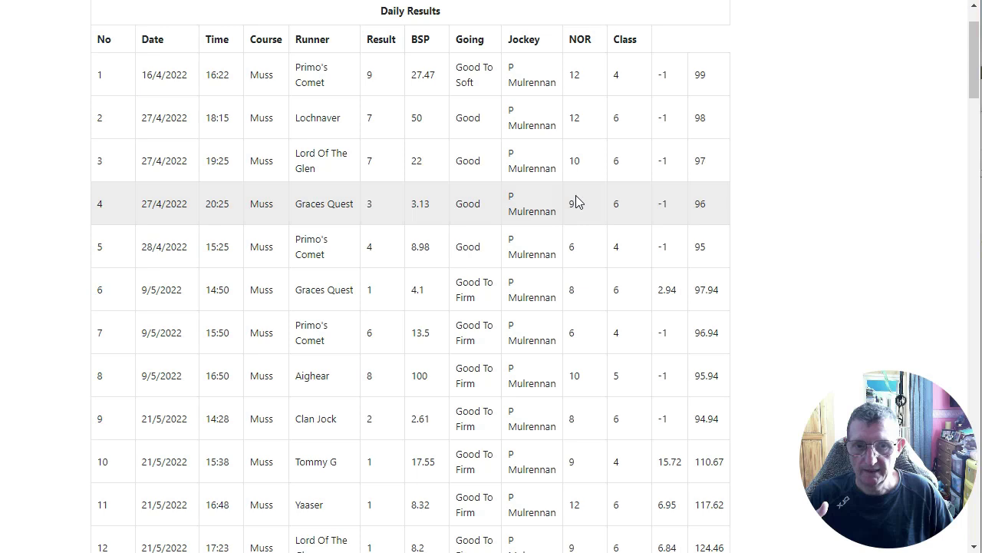
scroll(577, 201, down, 1)
scroll(577, 201, down, 1)
scroll(577, 202, down, 1)
scroll(650, 239, down, 1)
scroll(637, 269, up, 1)
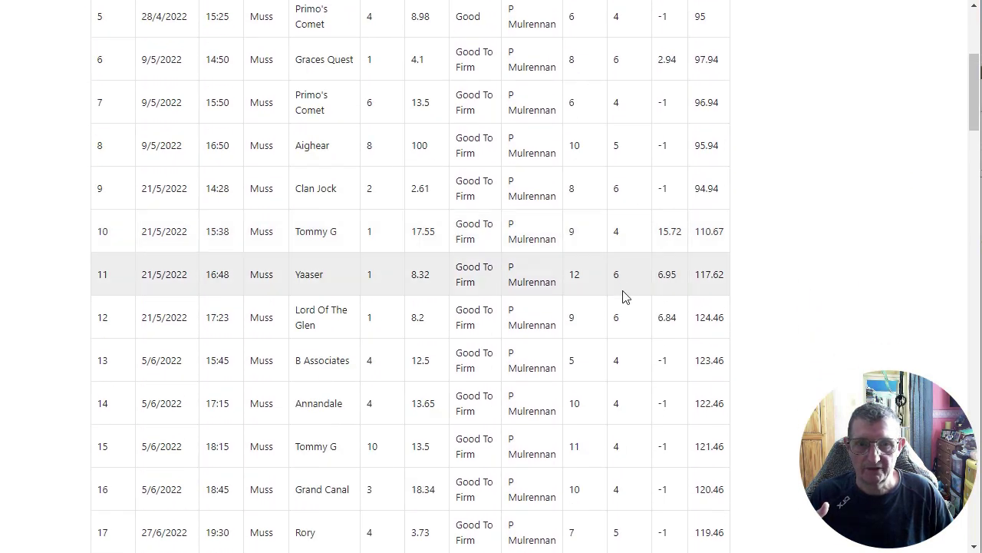
scroll(623, 299, down, 7)
scroll(623, 303, down, 6)
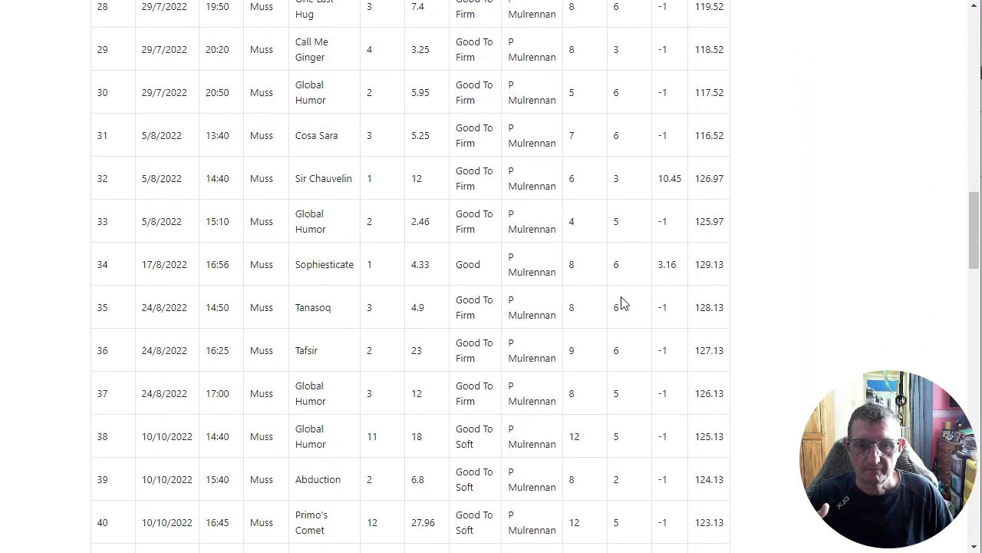
scroll(623, 303, down, 10)
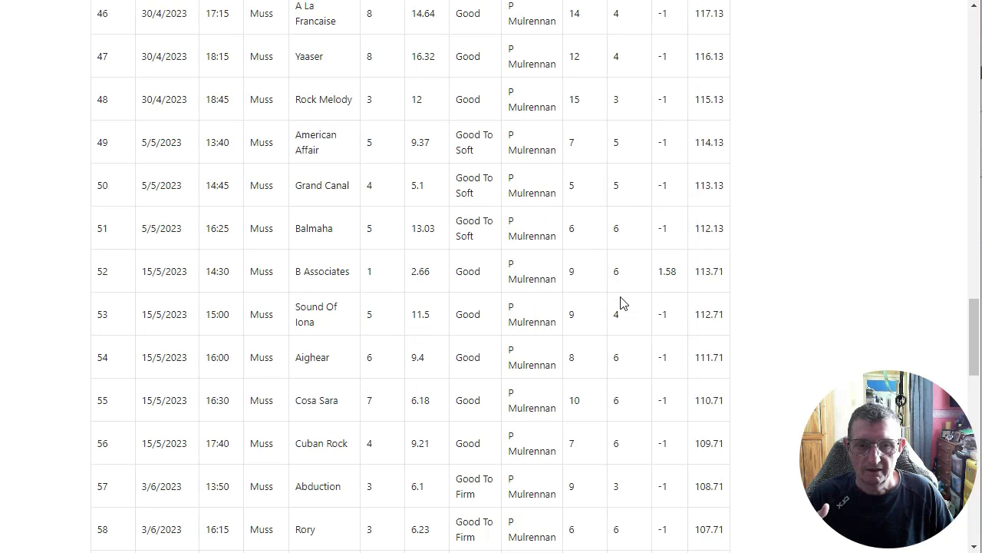
scroll(623, 303, down, 10)
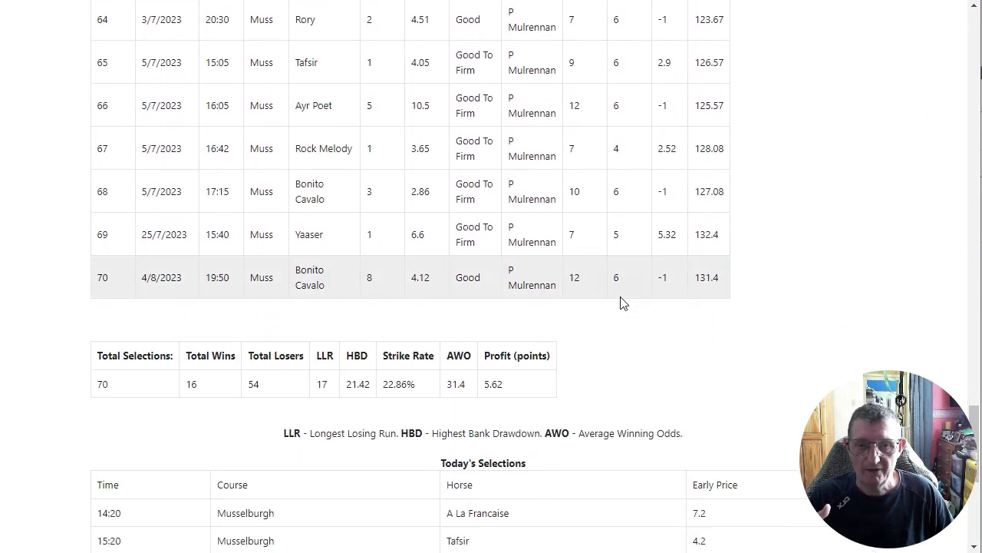
scroll(624, 303, down, 2)
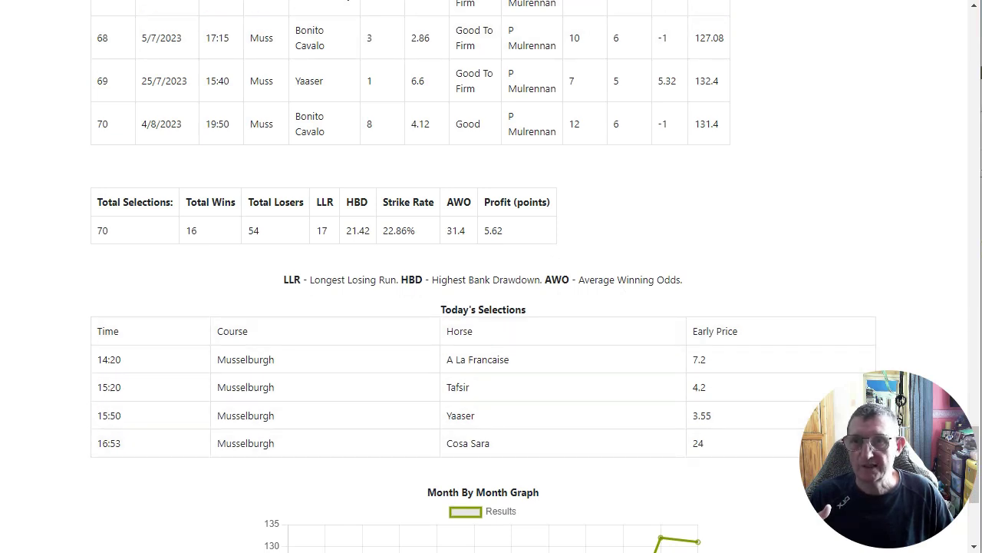
Return to the jockey/trainer list and examine the course statistics and past result of the horse A La Francaise.
key(alt+Left)
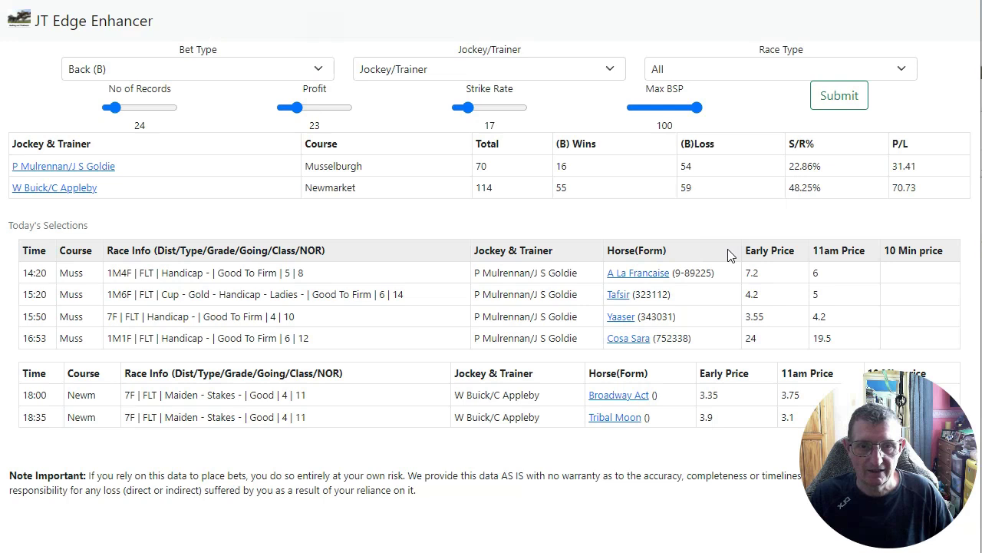
click(647, 274)
drag(973, 224, 946, 323)
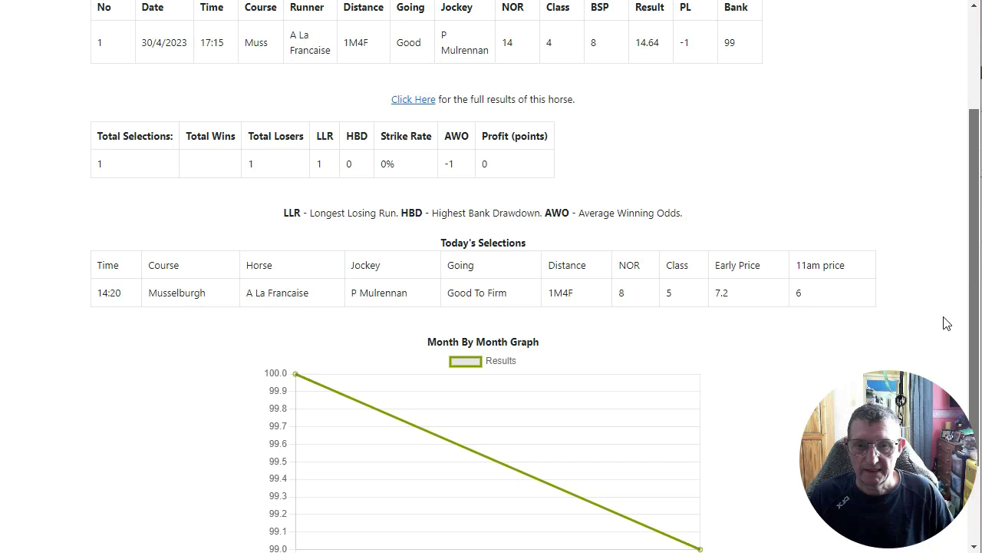
scroll(937, 291, up, 2)
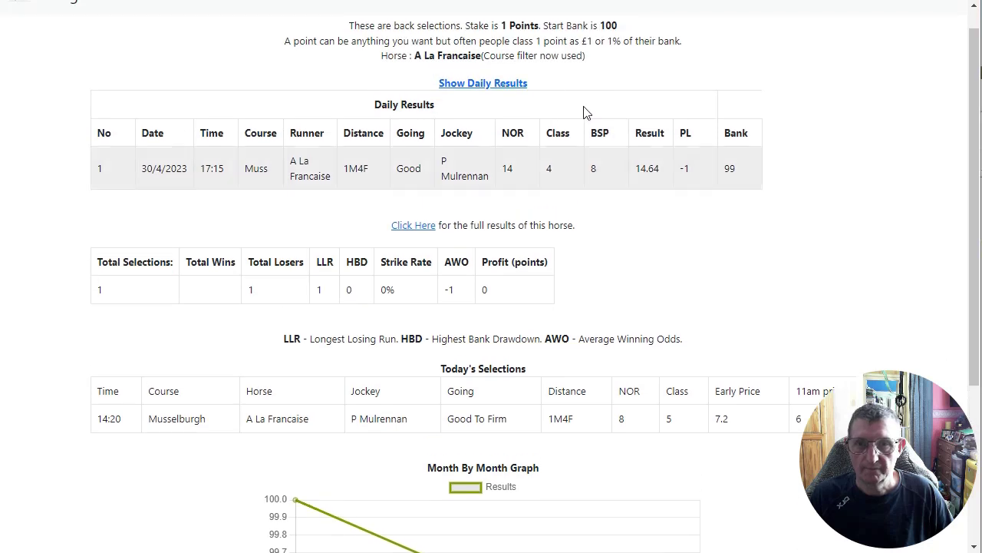
click(483, 82)
click(486, 83)
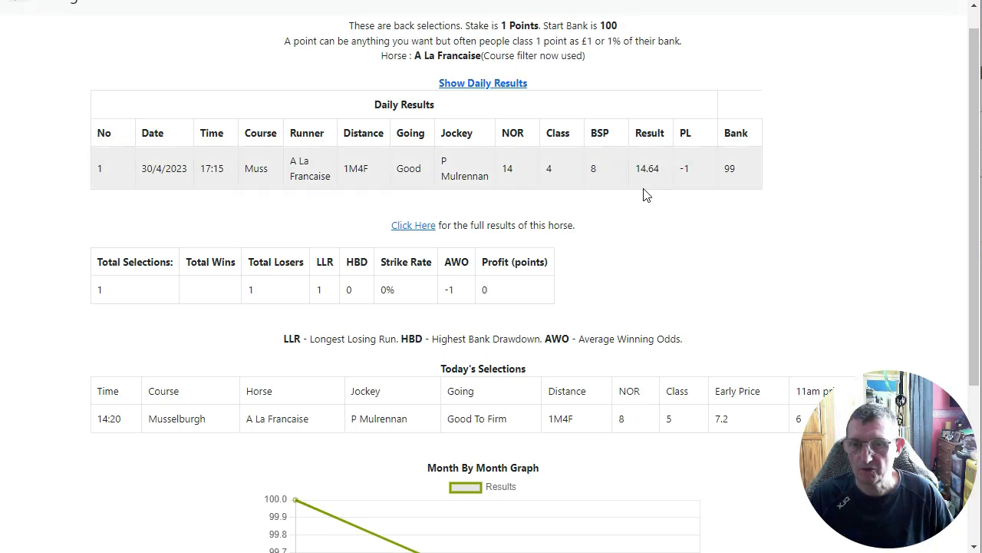
scroll(645, 195, down, 3)
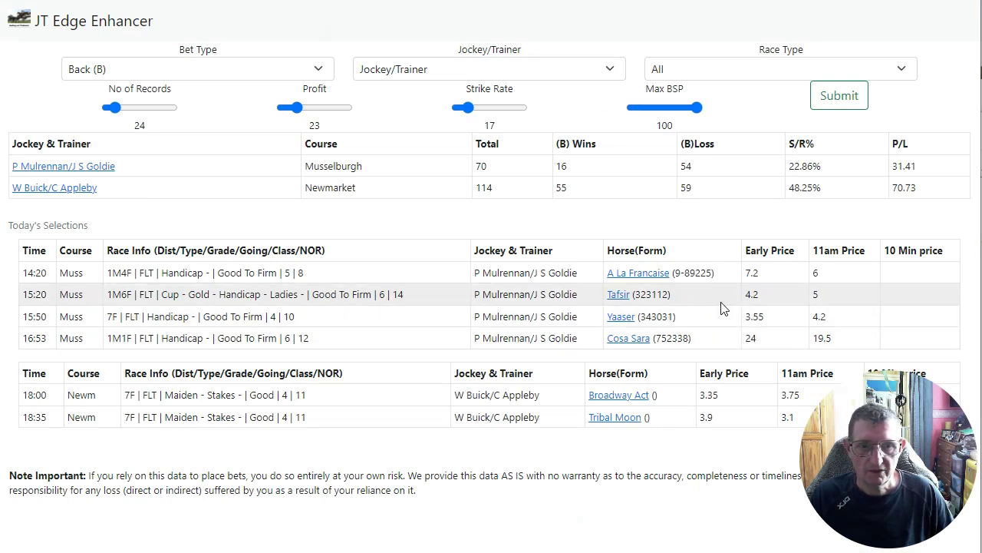
From the jockey/trainer list, open Tafsir's course statistics and review its past results, today's race and graph.
click(623, 300)
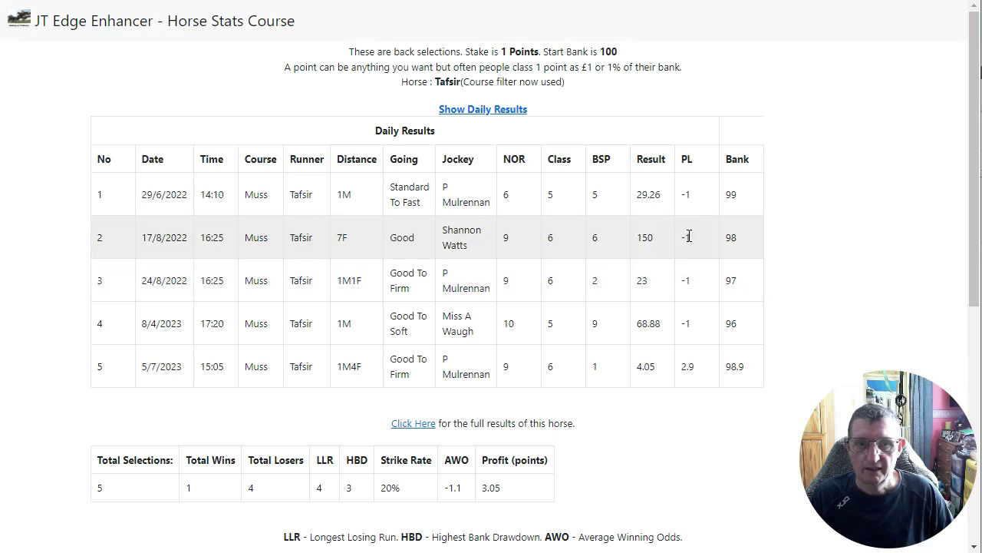
scroll(686, 240, down, 2)
scroll(683, 299, down, 4)
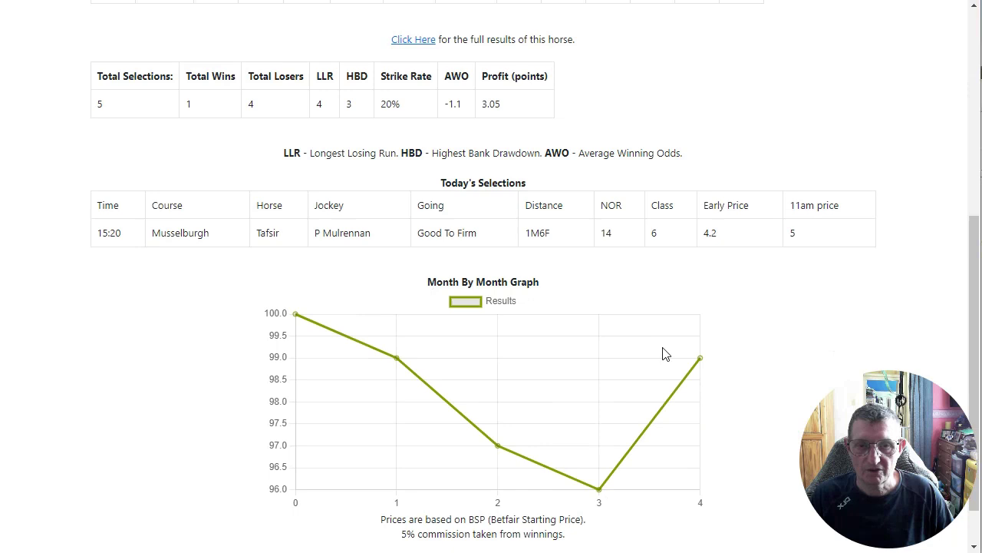
scroll(664, 362, up, 10)
Return to the jockey/trainer list, open Yaaser's course statistics and compare its past distances, going and results with today's race.
key(alt+Left)
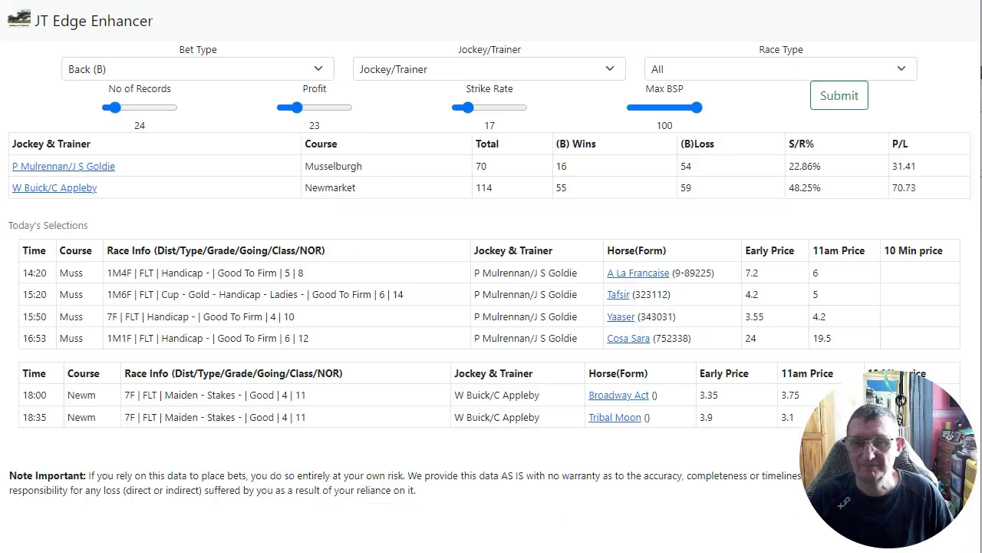
click(623, 314)
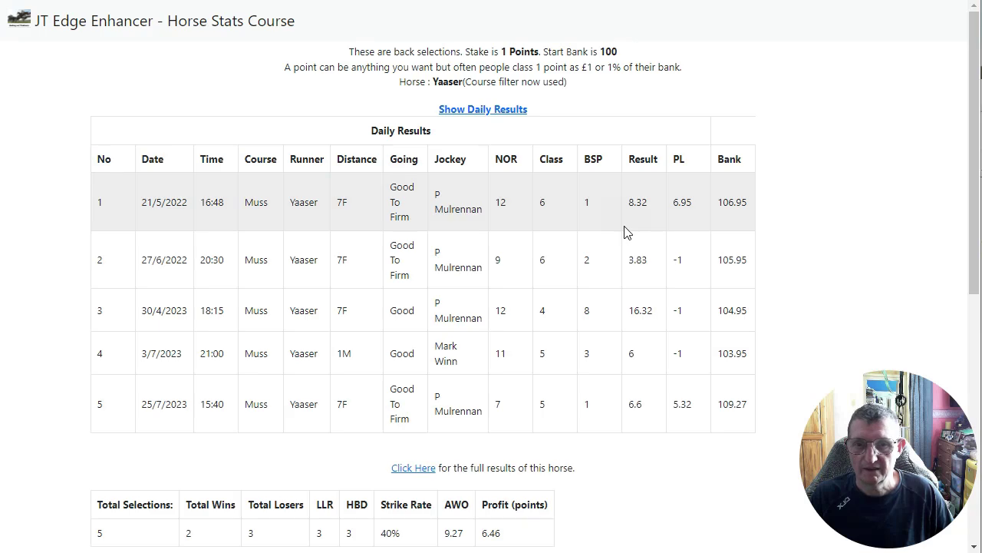
scroll(624, 232, down, 3)
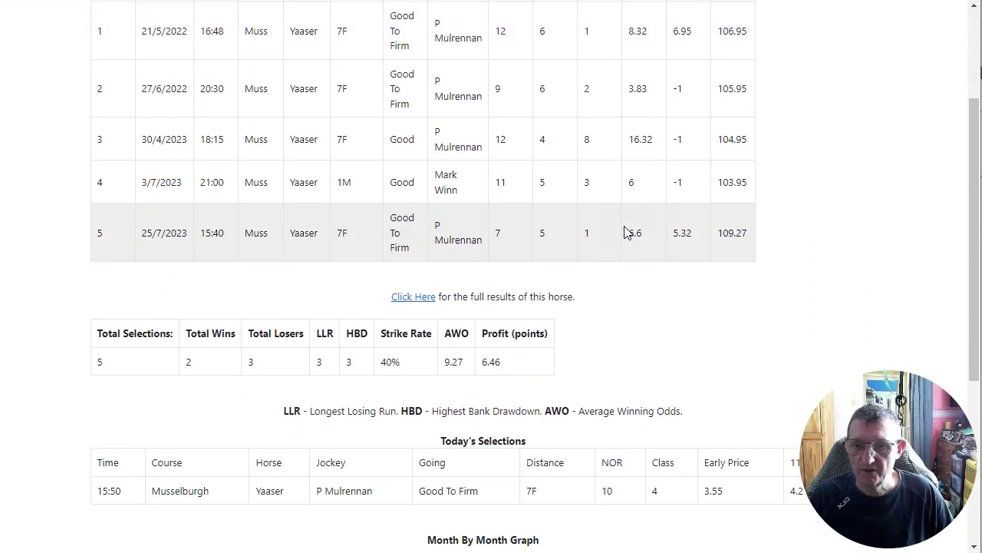
scroll(624, 232, up, 2)
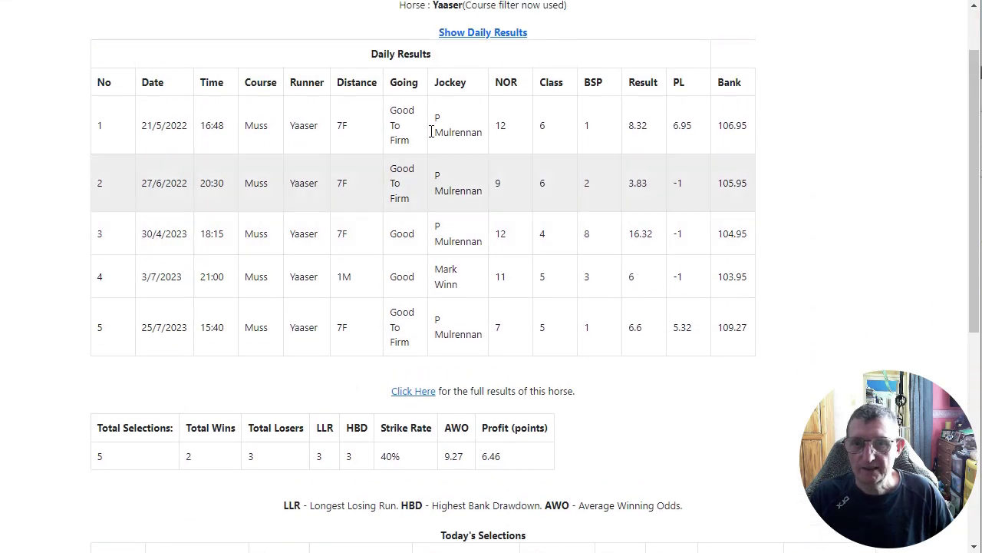
scroll(355, 348, down, 2)
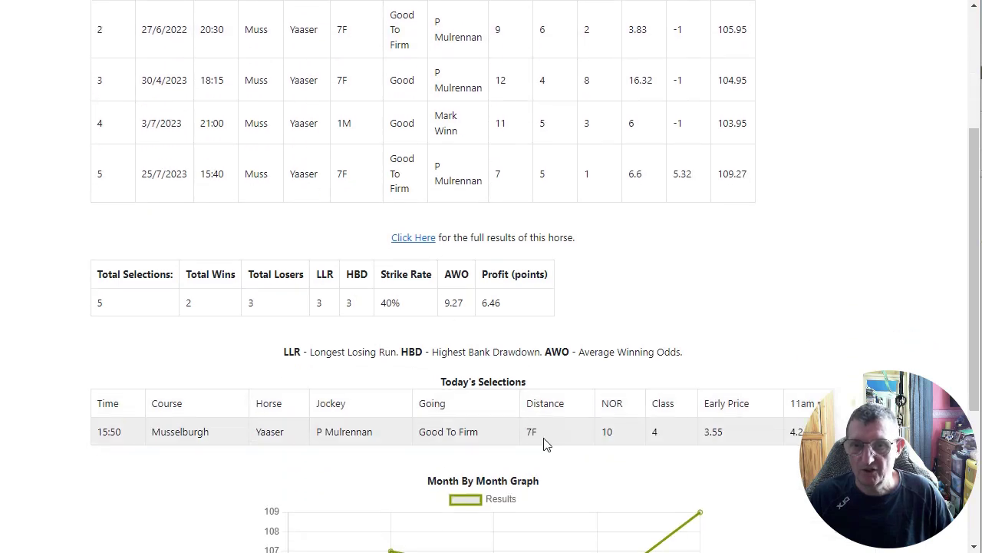
scroll(507, 414, up, 2)
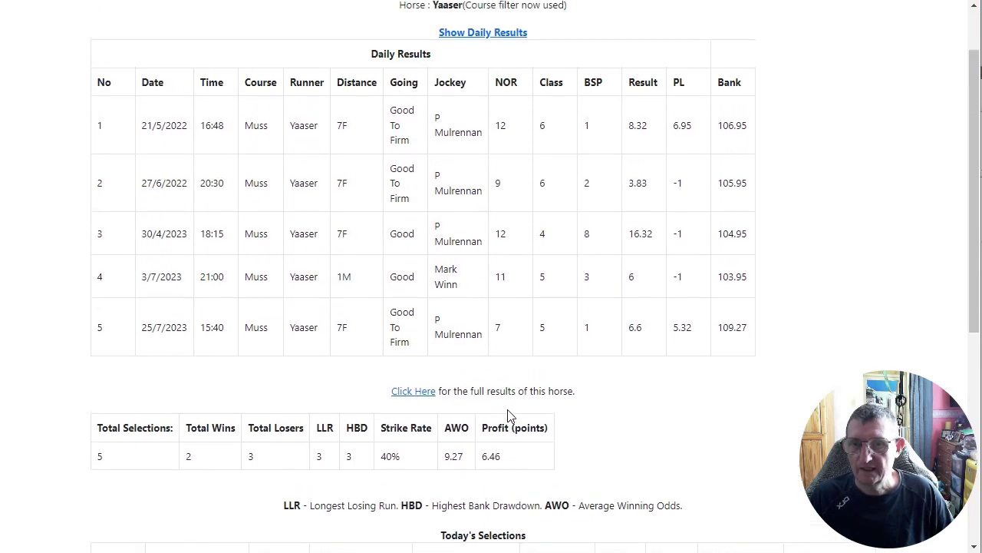
scroll(496, 391, down, 2)
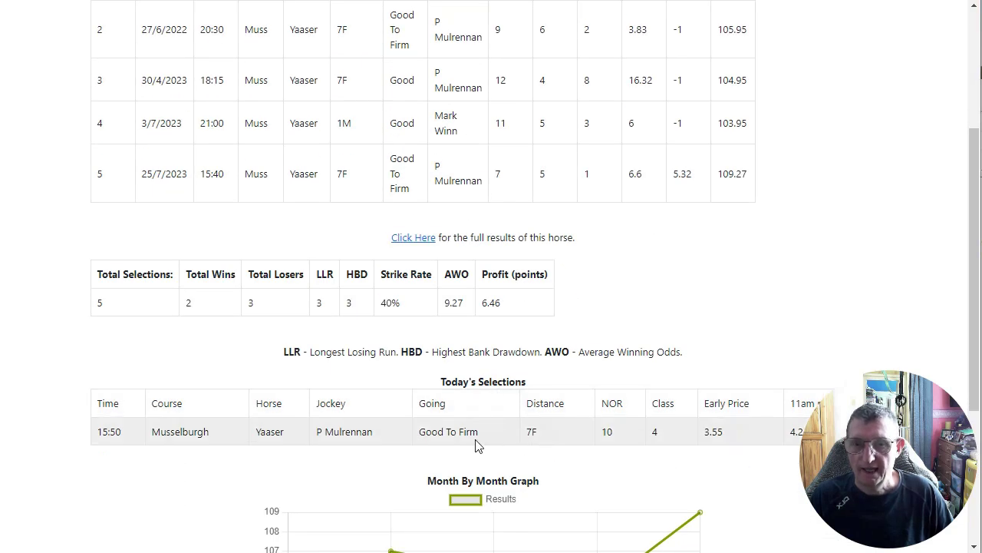
scroll(487, 211, up, 2)
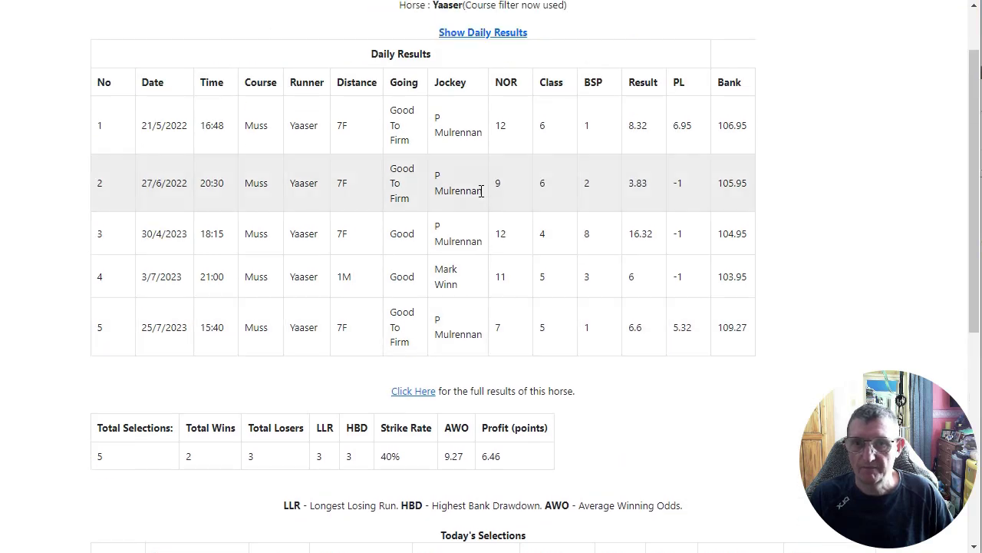
scroll(472, 136, down, 5)
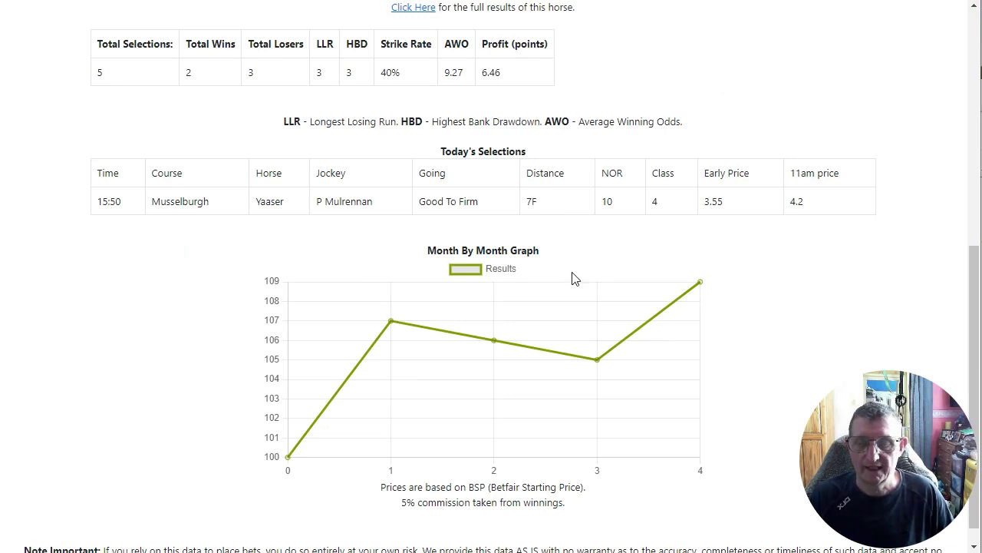
Go back to the jockey/trainer list, open Cosa Sara's course statistics and examine its past results, summary and graph.
key(ctrl+Tab)
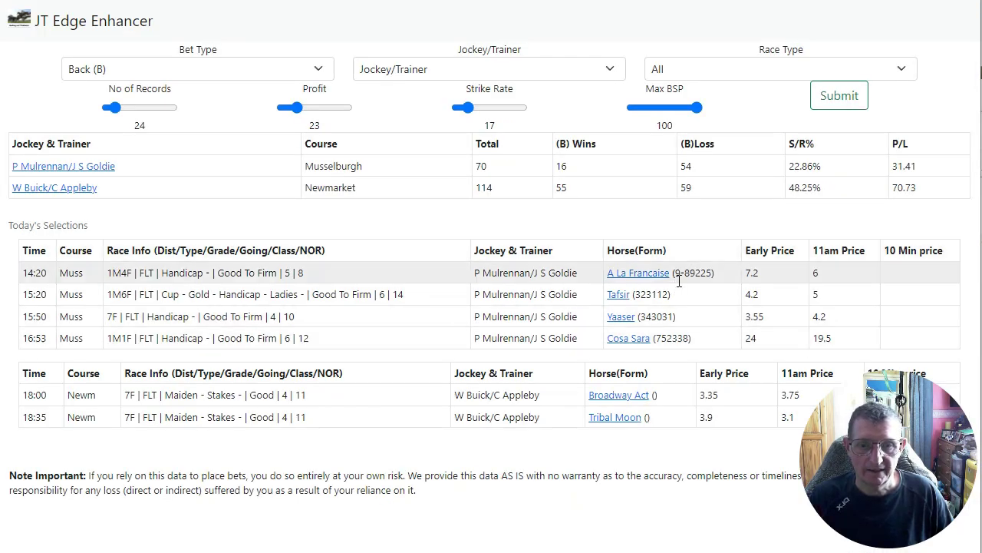
click(630, 338)
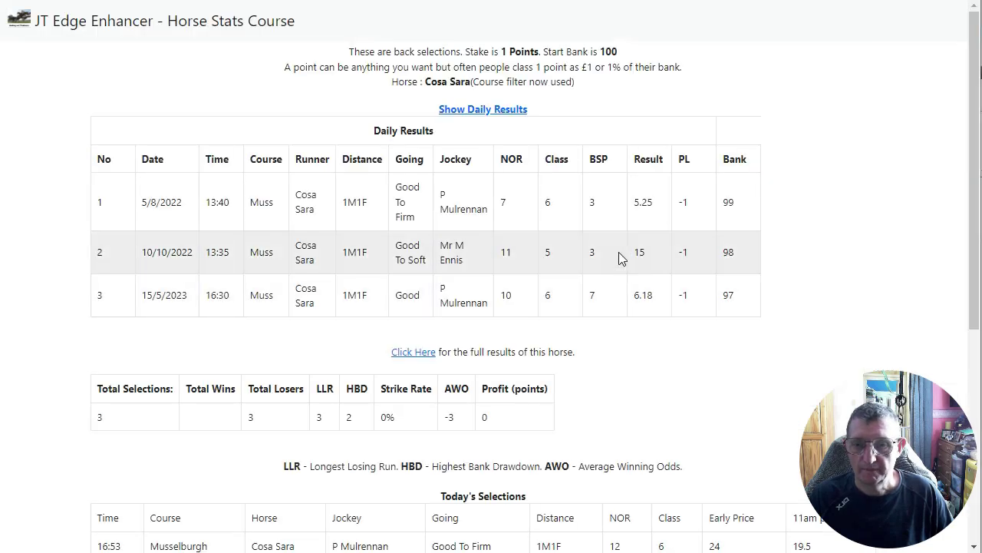
scroll(622, 259, down, 1)
scroll(621, 259, down, 1)
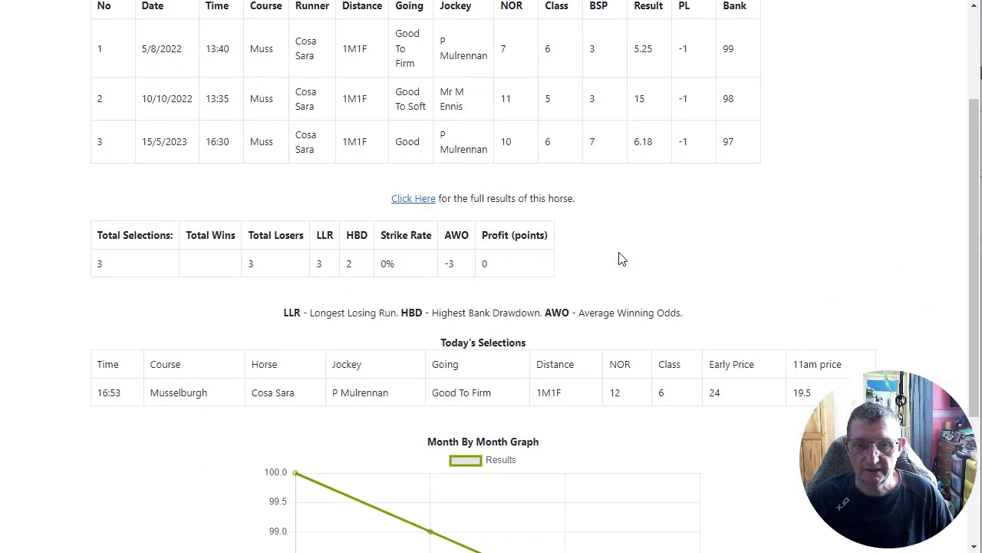
scroll(622, 259, down, 1)
scroll(621, 258, up, 2)
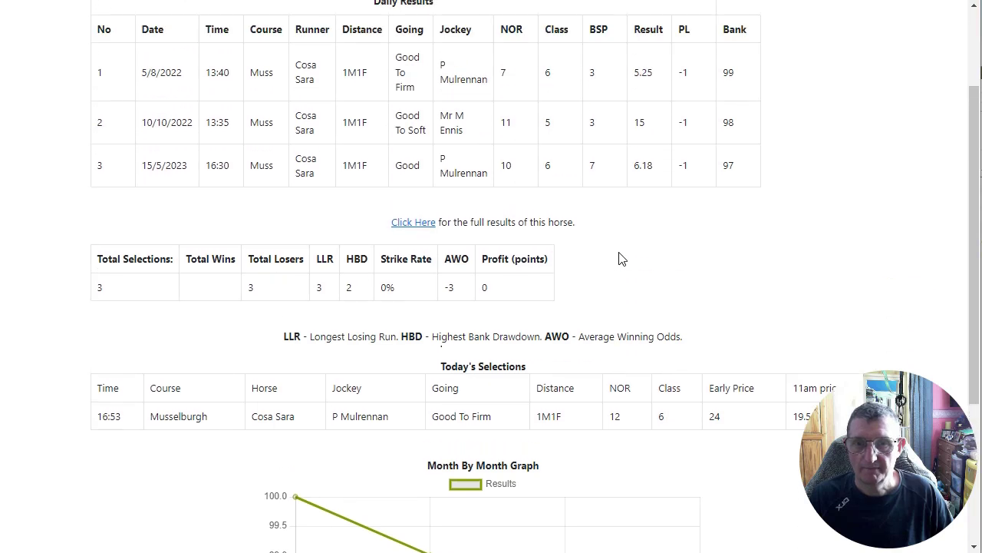
scroll(621, 258, down, 4)
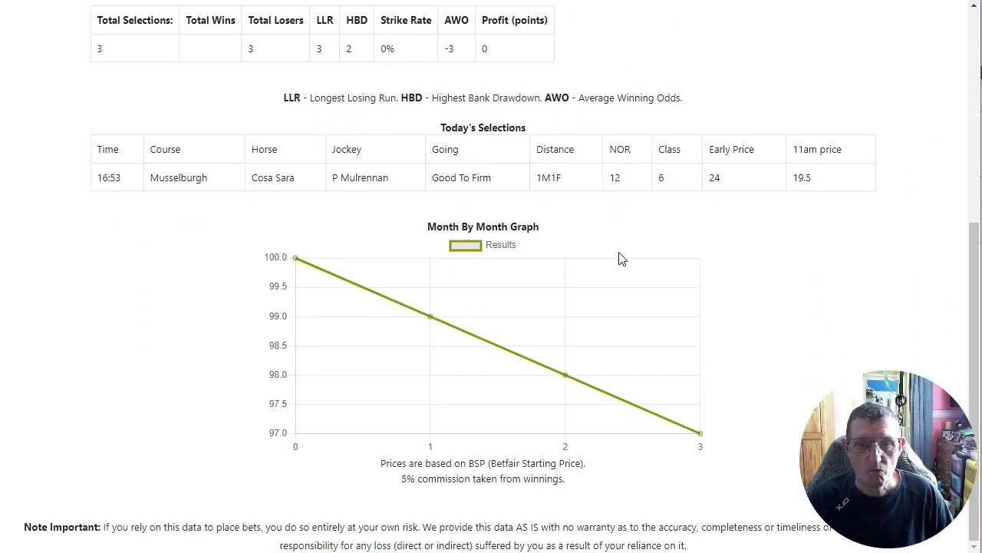
scroll(622, 259, up, 1)
scroll(620, 255, up, 1)
scroll(620, 253, up, 3)
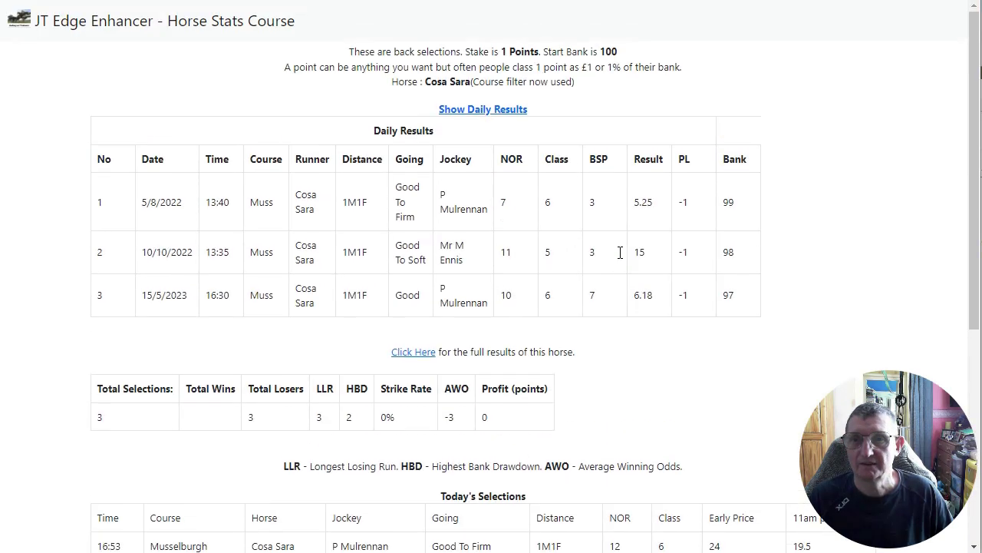
Return to the filter list and query Lay (L) bets with a strike rate of 92 and a profit of 32.
key(ctrl+w)
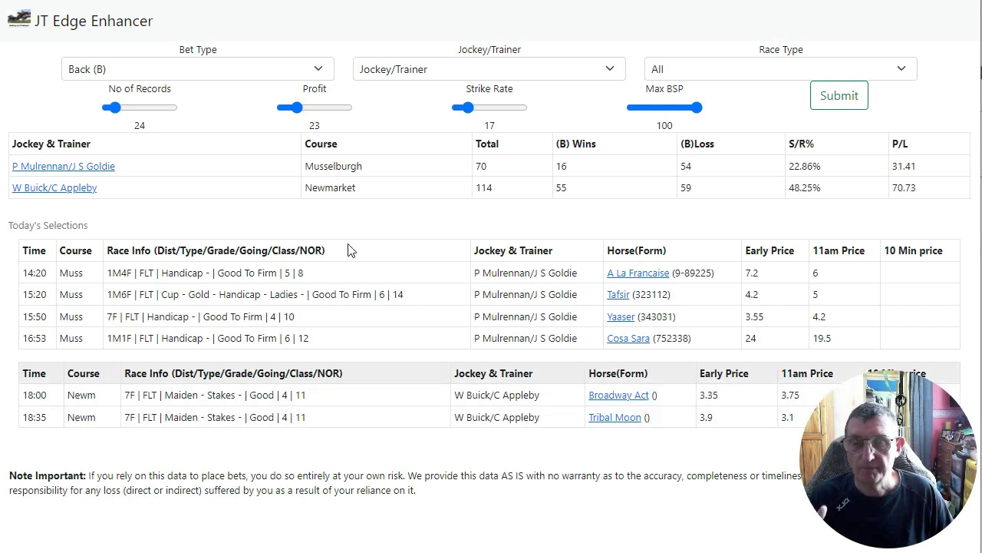
click(278, 73)
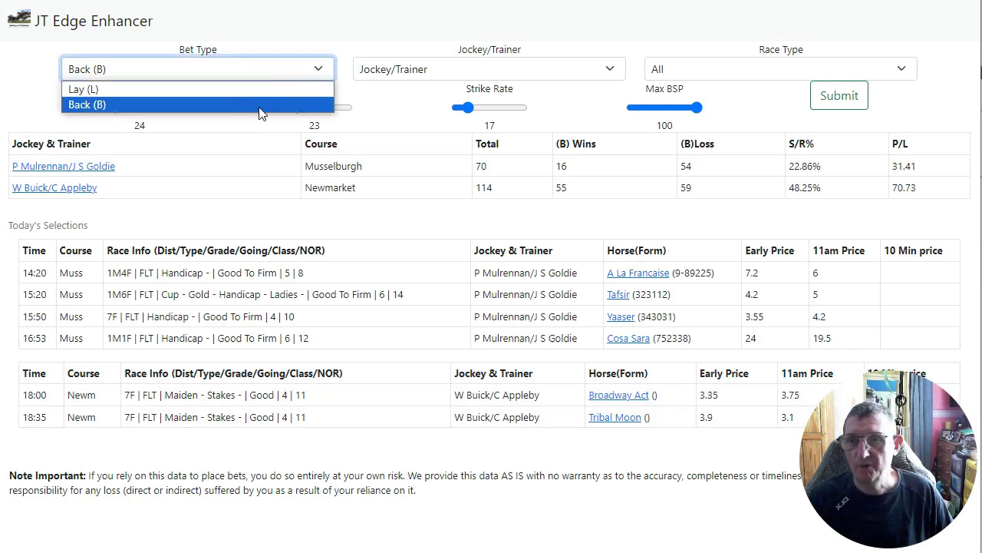
click(261, 90)
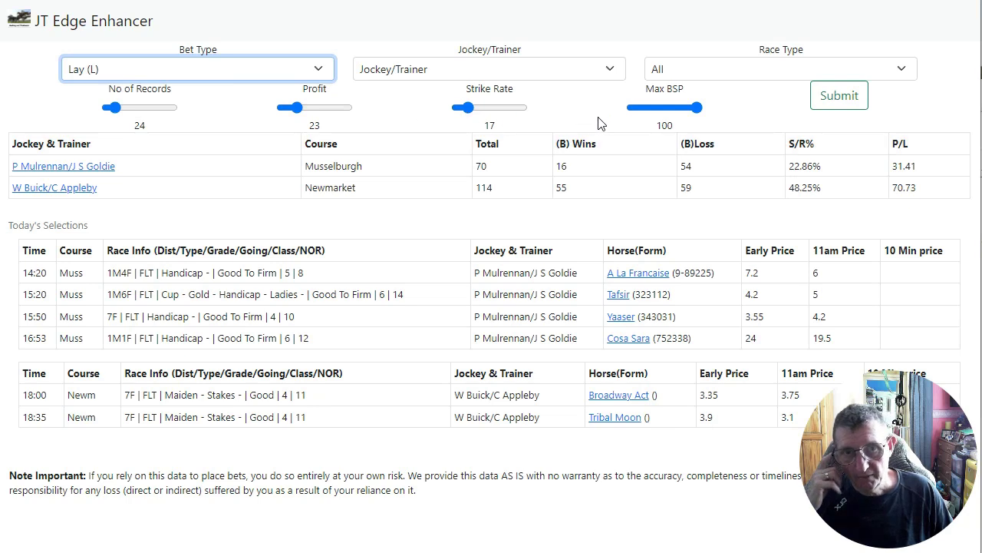
drag(468, 108, 518, 121)
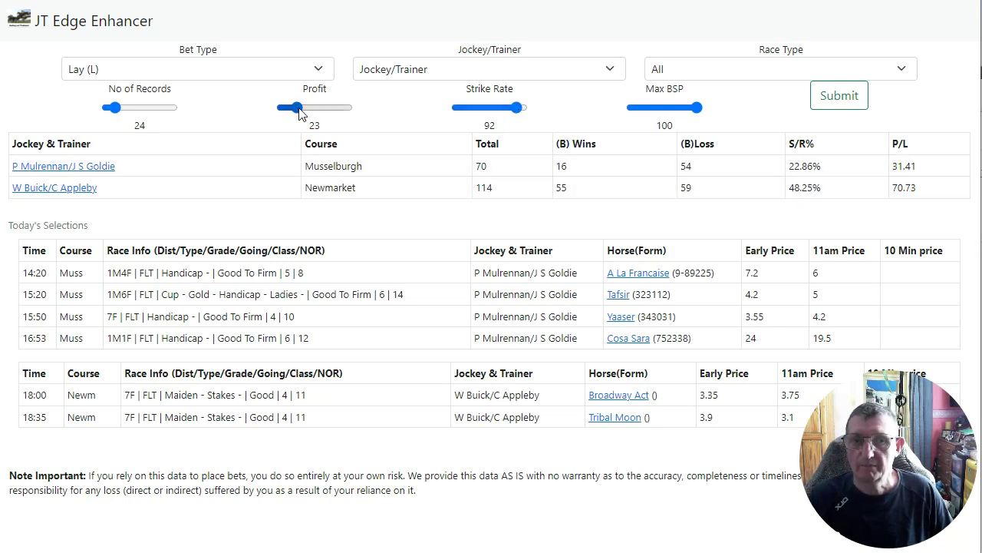
drag(299, 112, 306, 119)
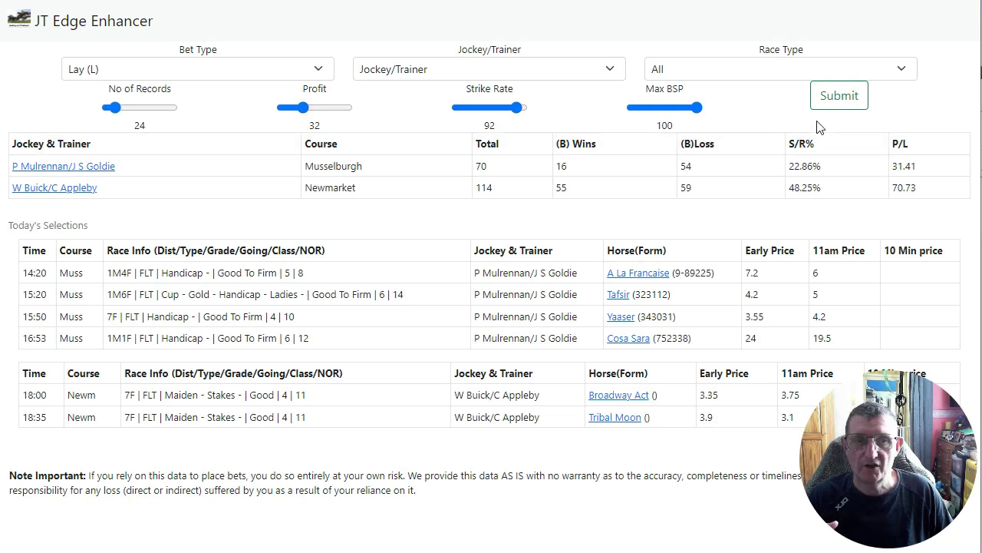
click(832, 106)
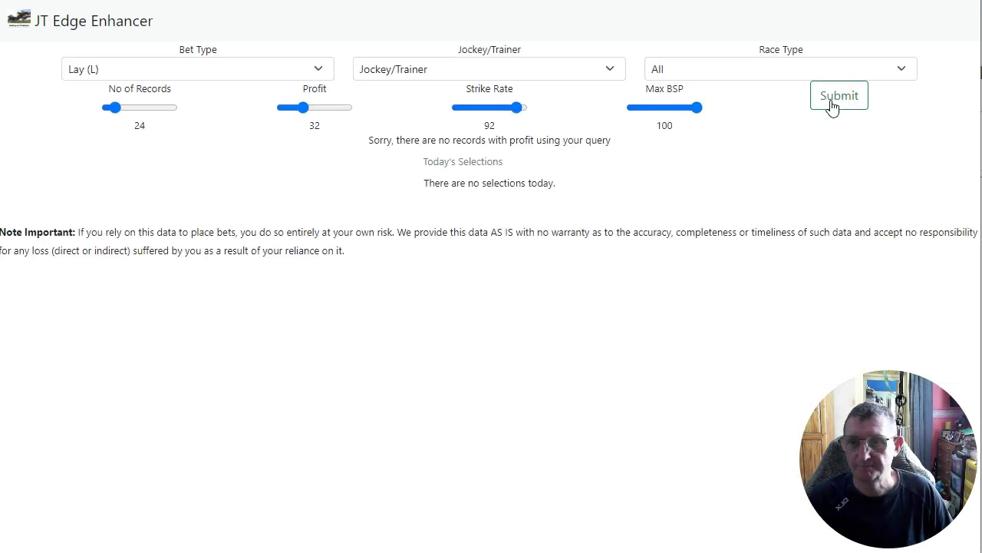
click(827, 105)
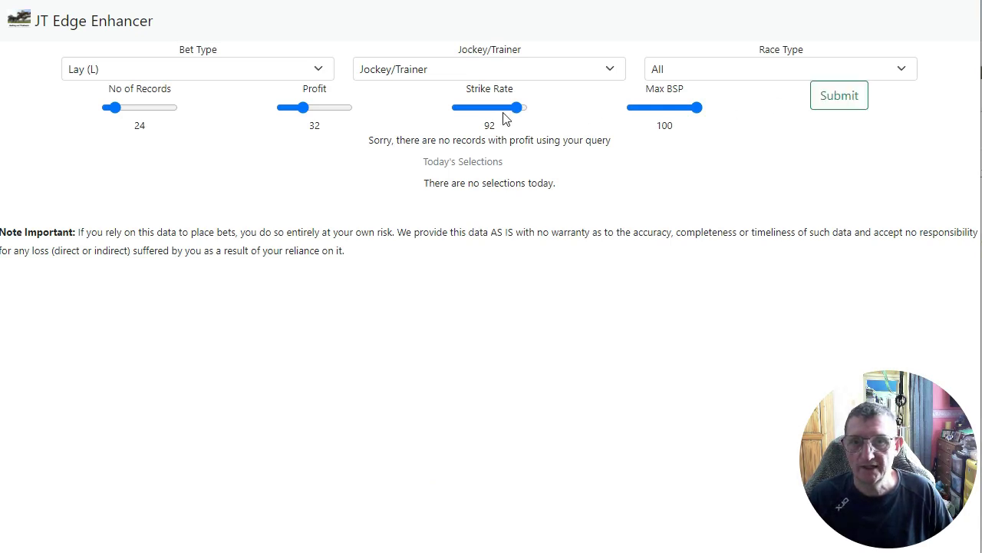
Set the profit filter to 5, rerun the lay query and review the listed jockey/trainer pairs and today's selections.
drag(303, 108, 283, 110)
click(842, 103)
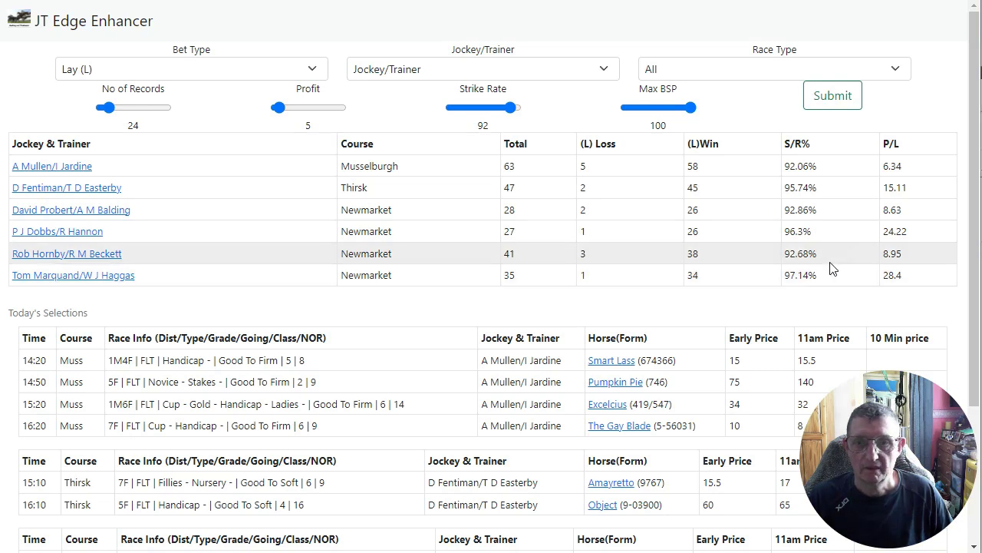
scroll(832, 268, down, 1)
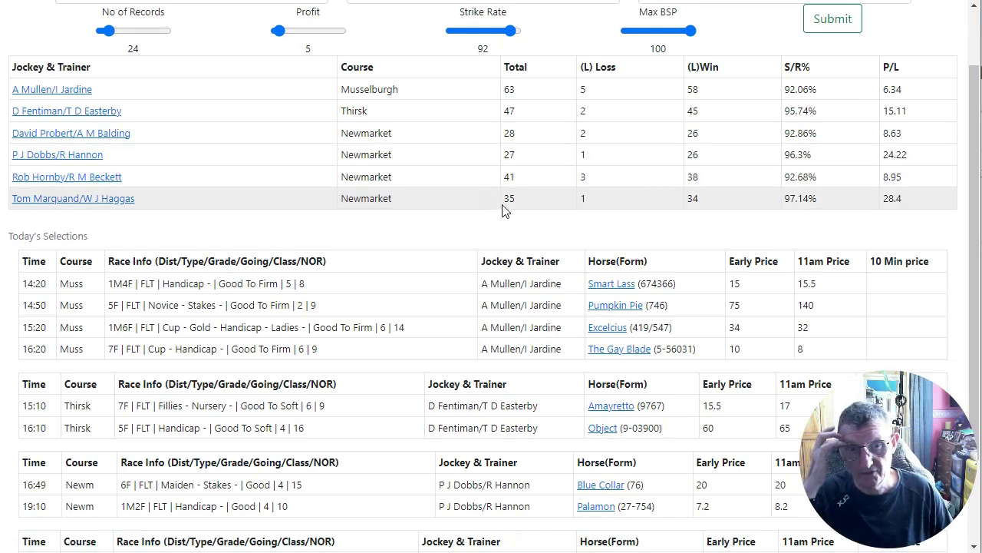
scroll(504, 211, down, 1)
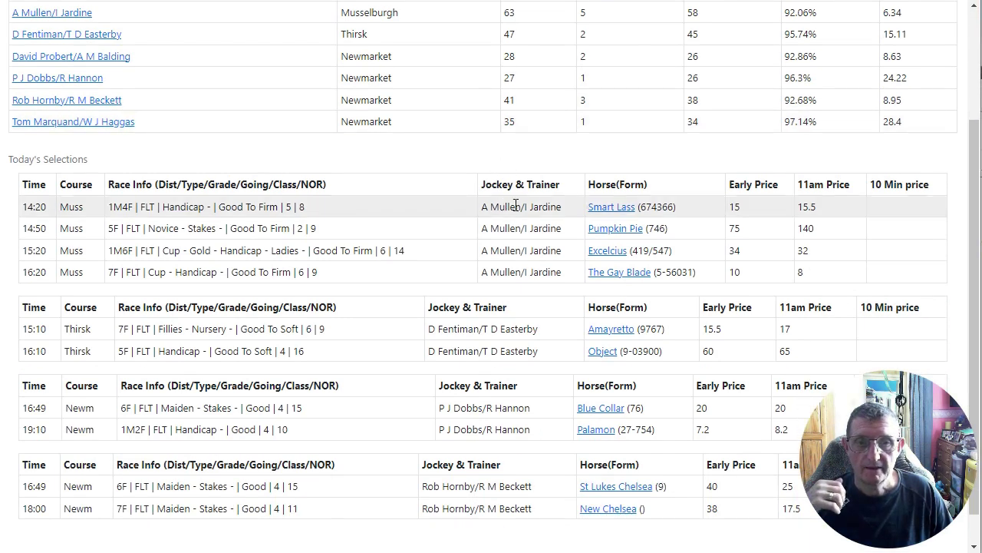
scroll(637, 224, down, 1)
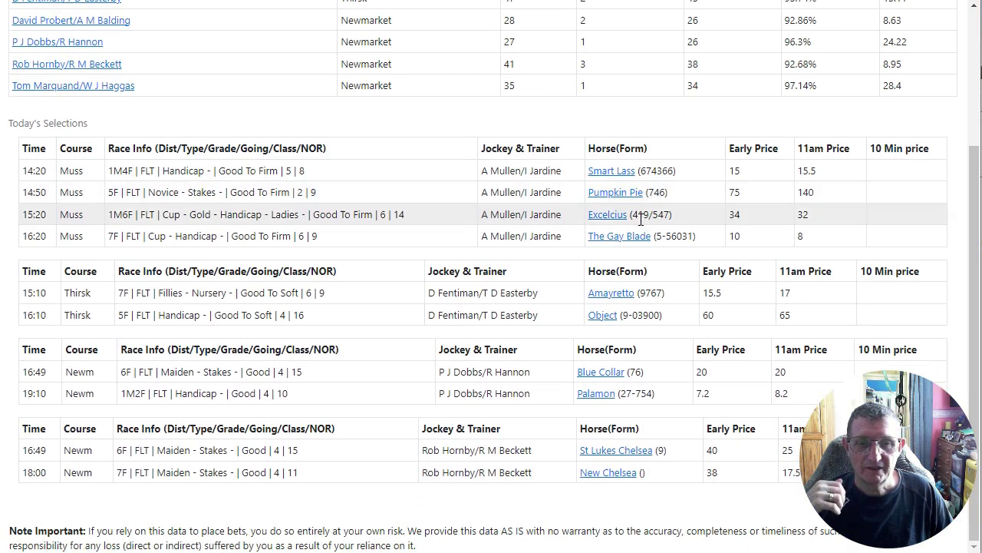
scroll(640, 218, up, 1)
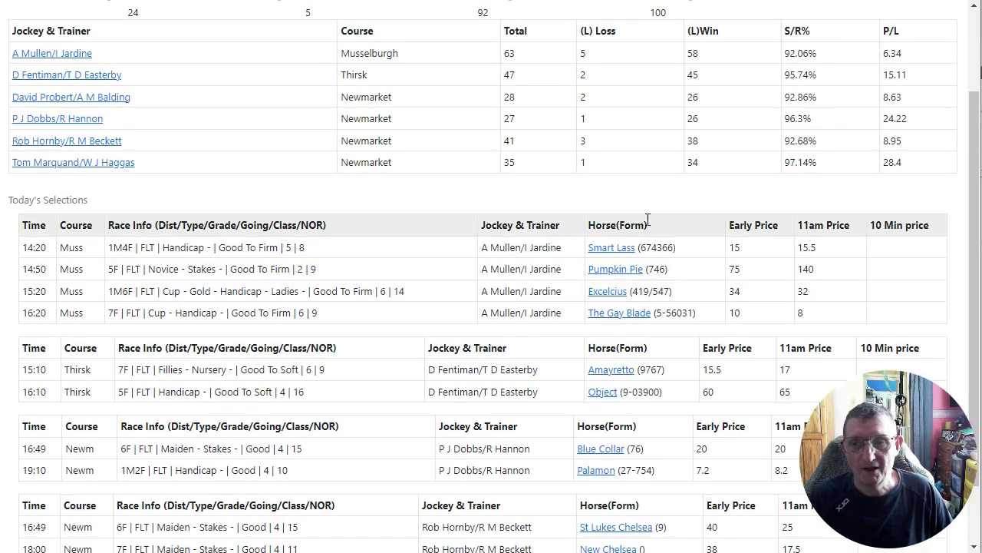
scroll(647, 219, up, 2)
scroll(647, 219, down, 3)
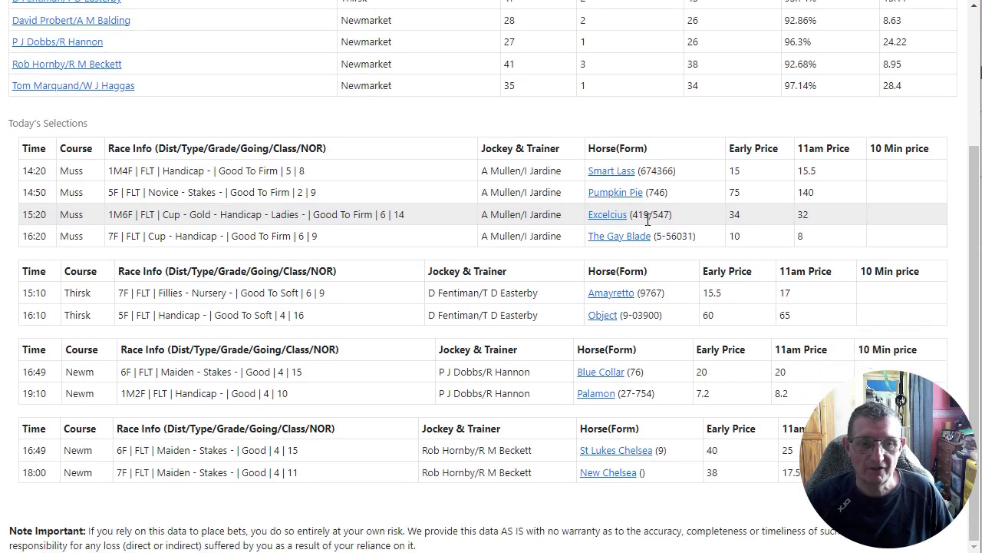
Open Palamon's course statistics, go to its full results without the course filter, and examine the summary, graph and daily results.
click(594, 394)
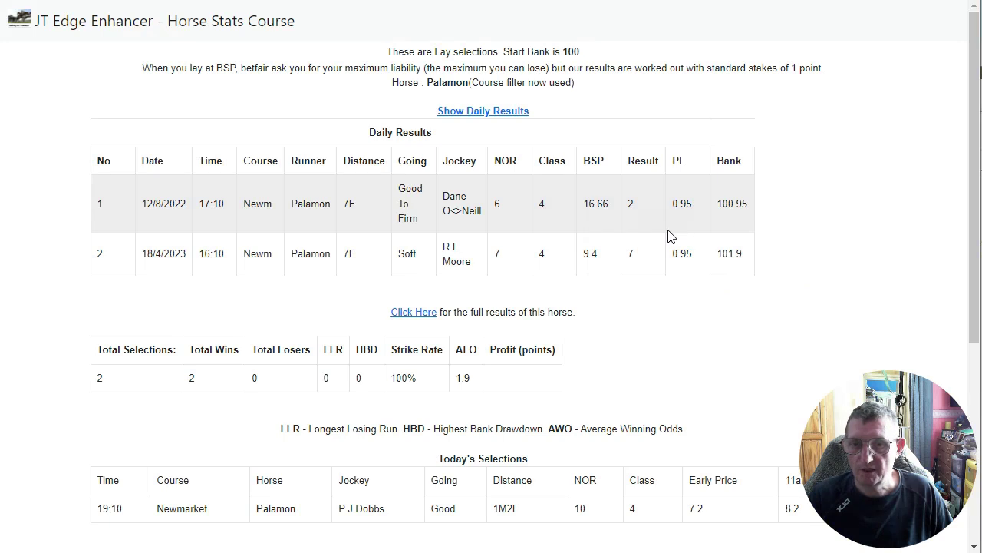
click(413, 315)
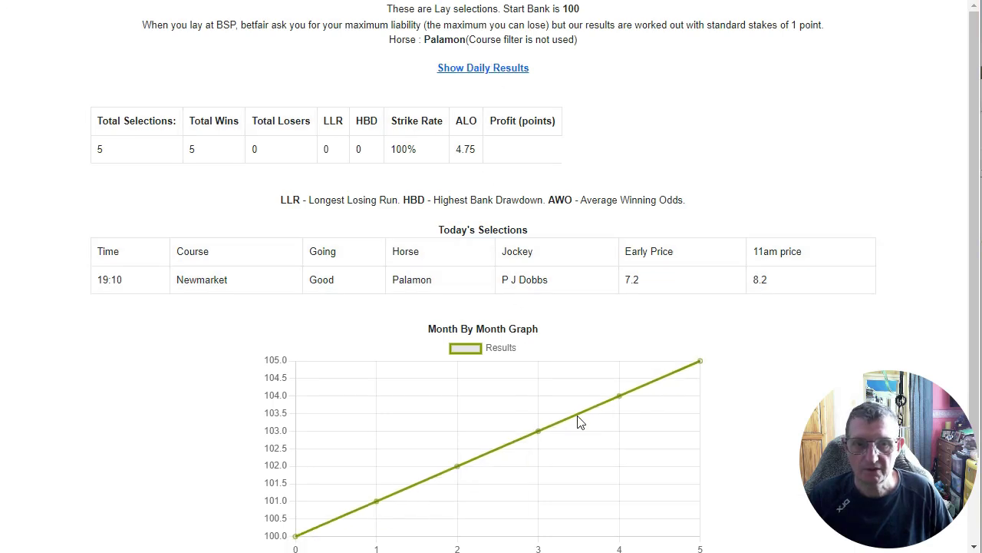
scroll(583, 403, down, 1)
scroll(584, 403, up, 1)
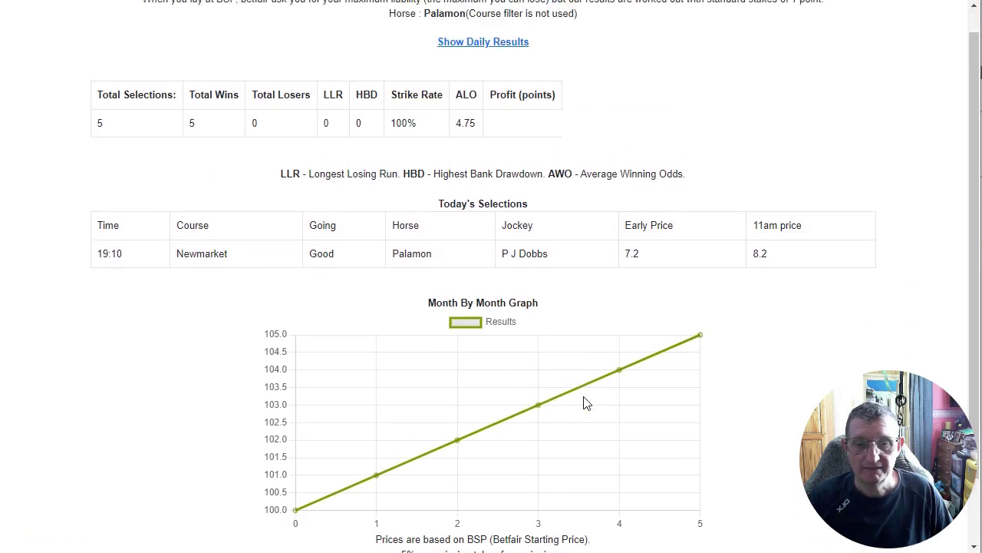
scroll(583, 403, up, 1)
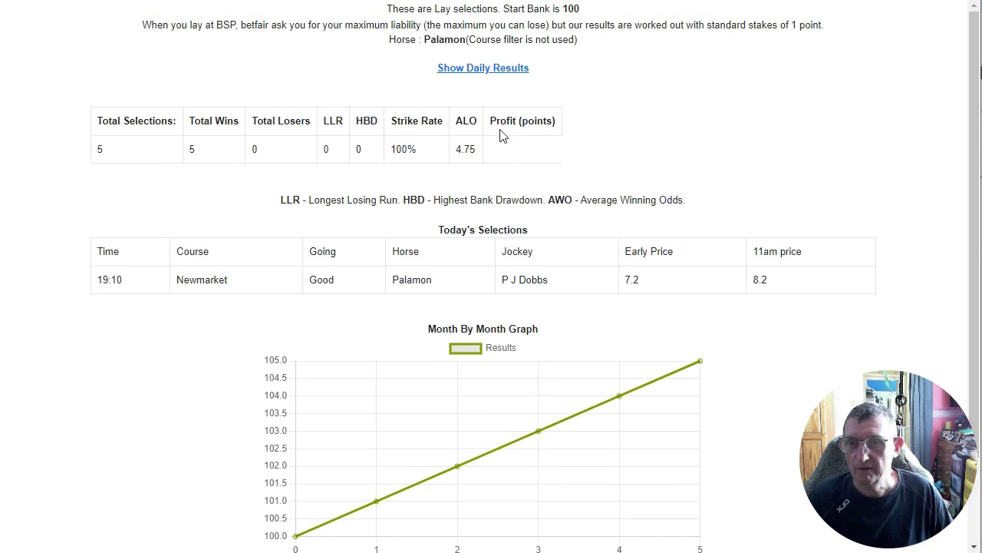
click(505, 69)
Return to Palamon's course-filtered results and compare its past distances, going and prices with today's race.
scroll(511, 265, down, 1)
scroll(510, 276, up, 1)
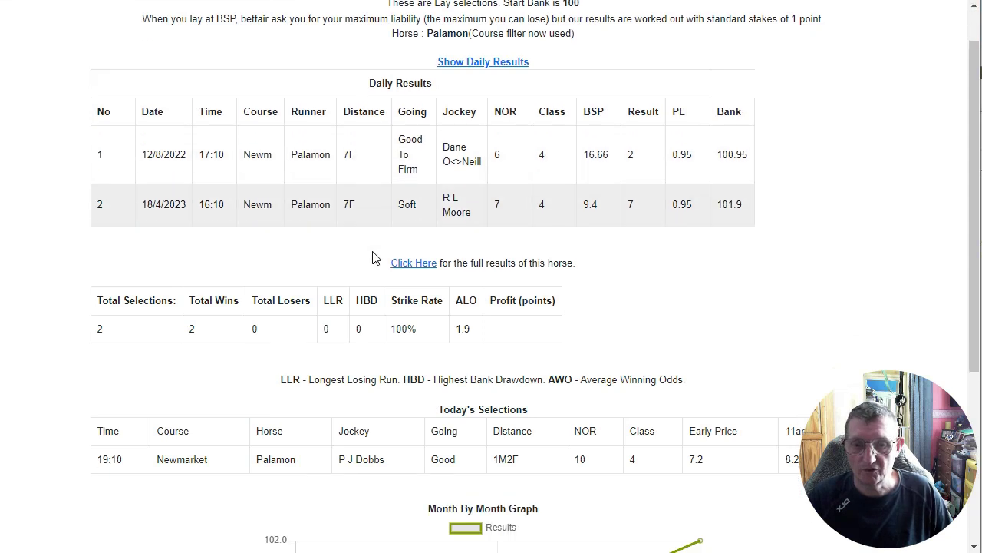
scroll(373, 256, down, 3)
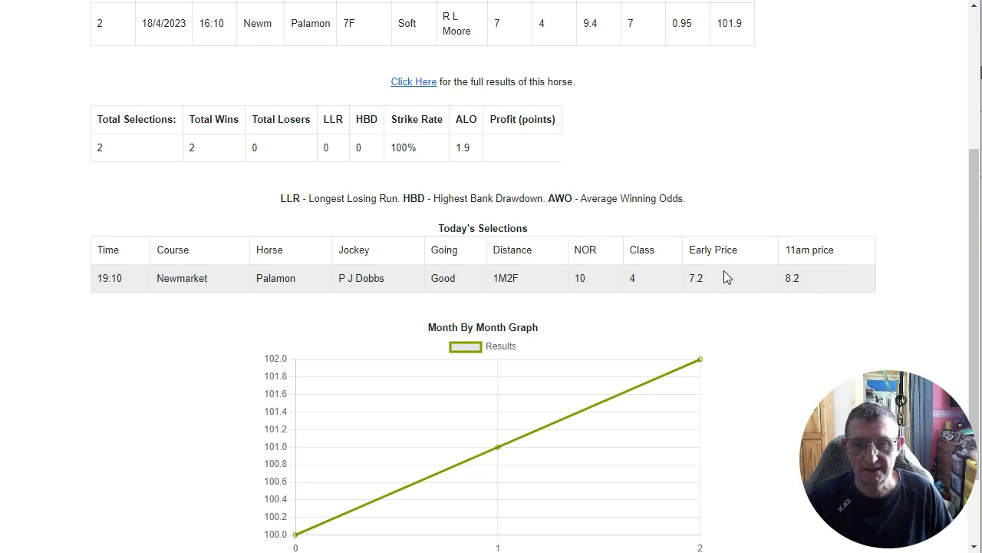
scroll(620, 252, up, 2)
scroll(620, 251, down, 2)
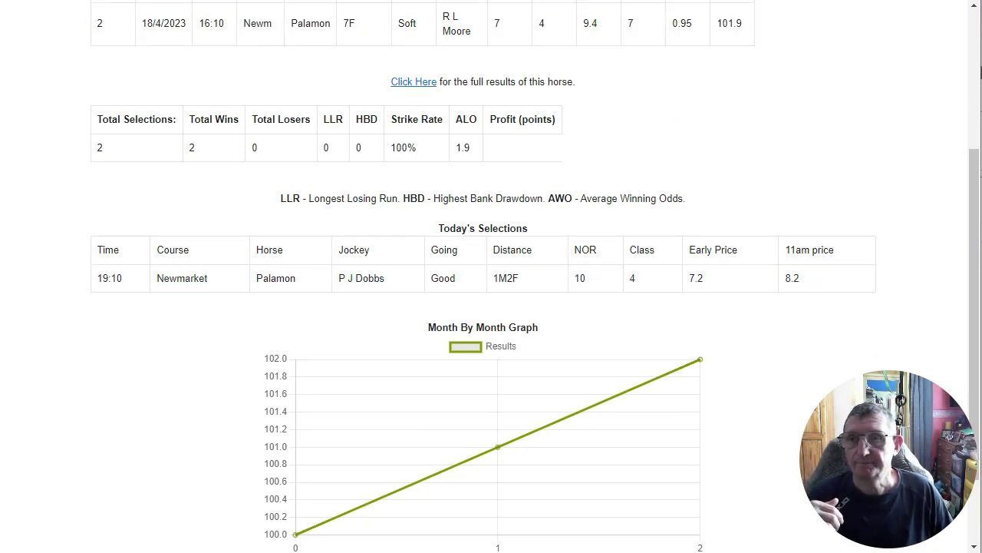
Go back to the lay jockey/trainer list and look over the pairs' records and today's selections again.
key(ctrl+Tab)
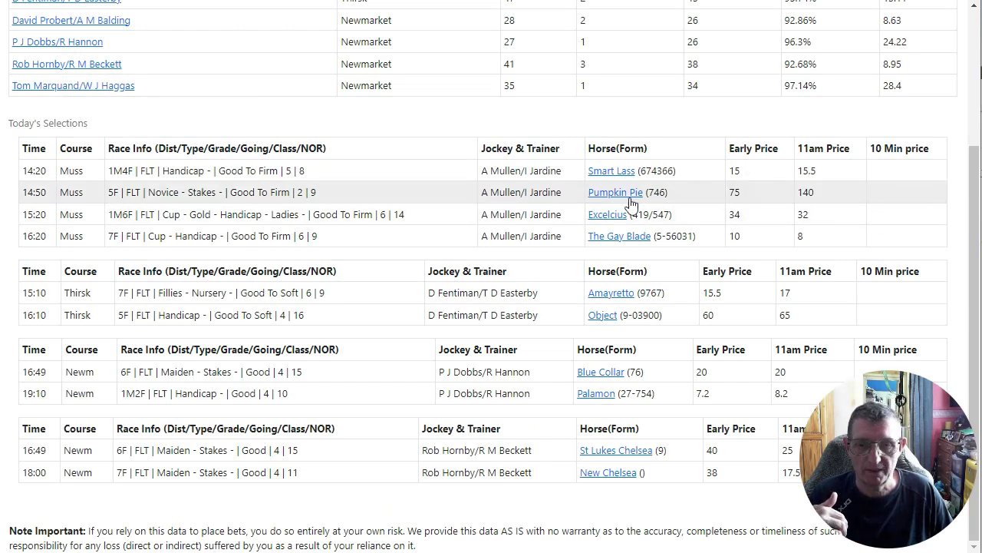
scroll(488, 204, up, 3)
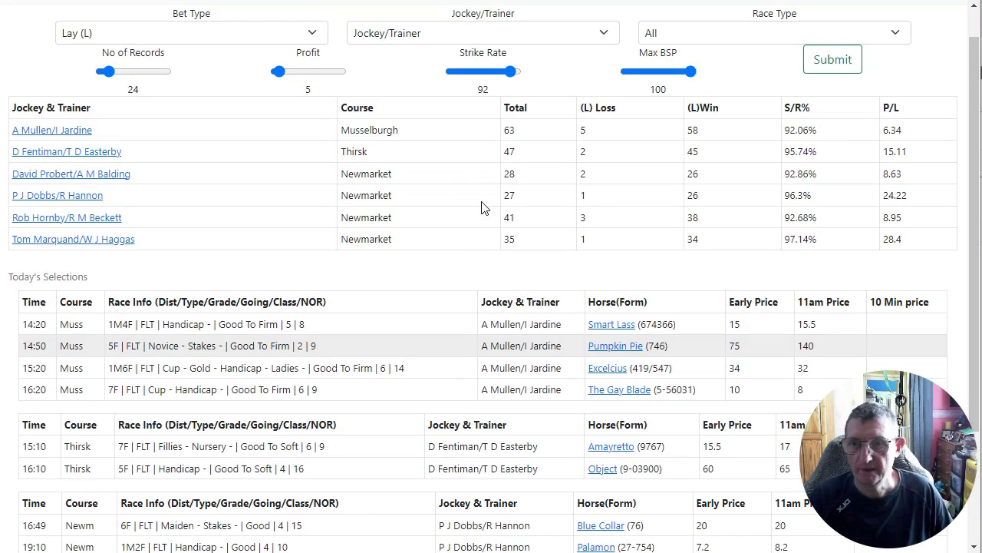
scroll(483, 208, up, 1)
scroll(481, 208, down, 3)
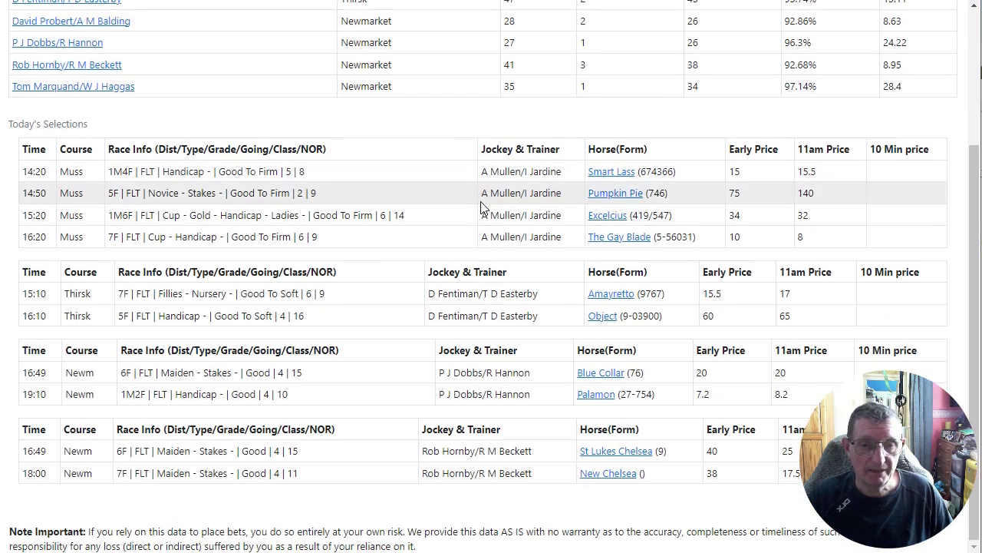
Switch the lay query from Jockey/Trainer to Trainer, run it and look through the resulting trainer list.
scroll(482, 207, up, 3)
click(391, 76)
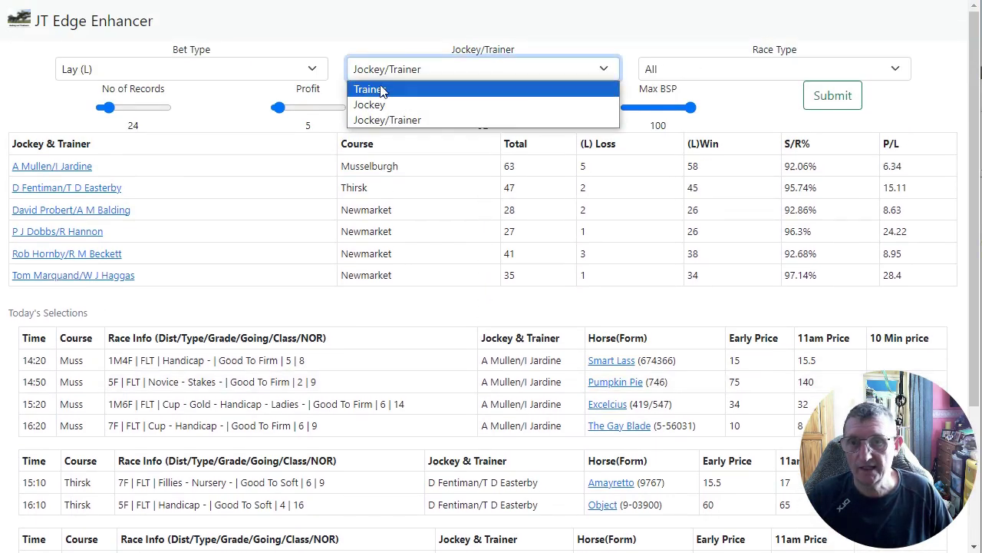
click(383, 91)
click(833, 95)
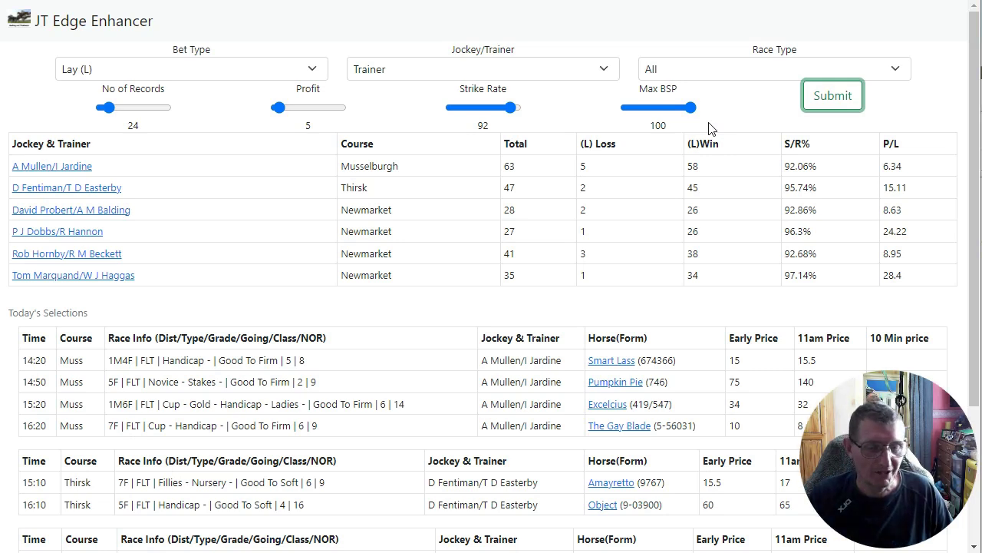
scroll(727, 125, down, 2)
scroll(727, 126, up, 2)
scroll(727, 125, down, 5)
scroll(727, 125, up, 5)
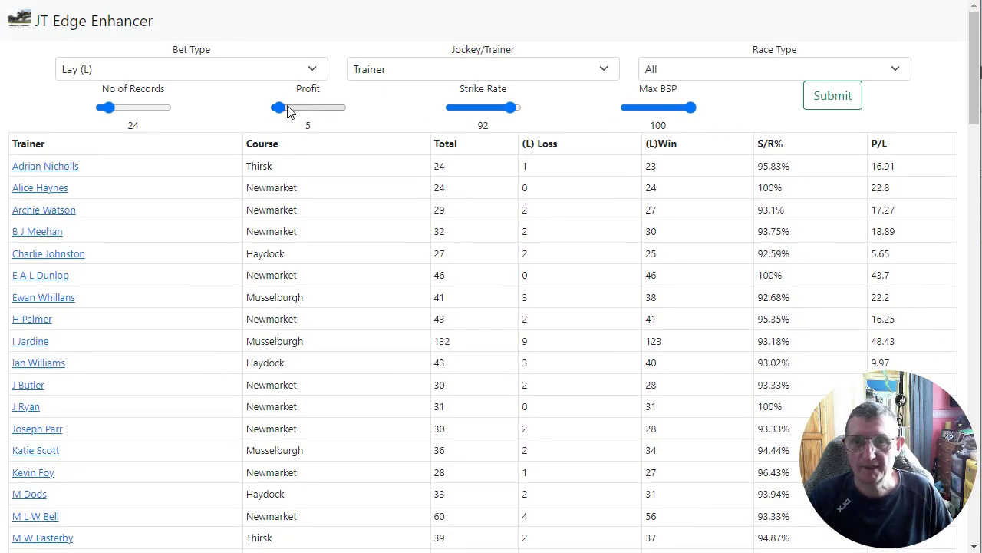
Narrow the trainer query to 80 records and a profit of 26, and rerun it.
drag(110, 107, 131, 113)
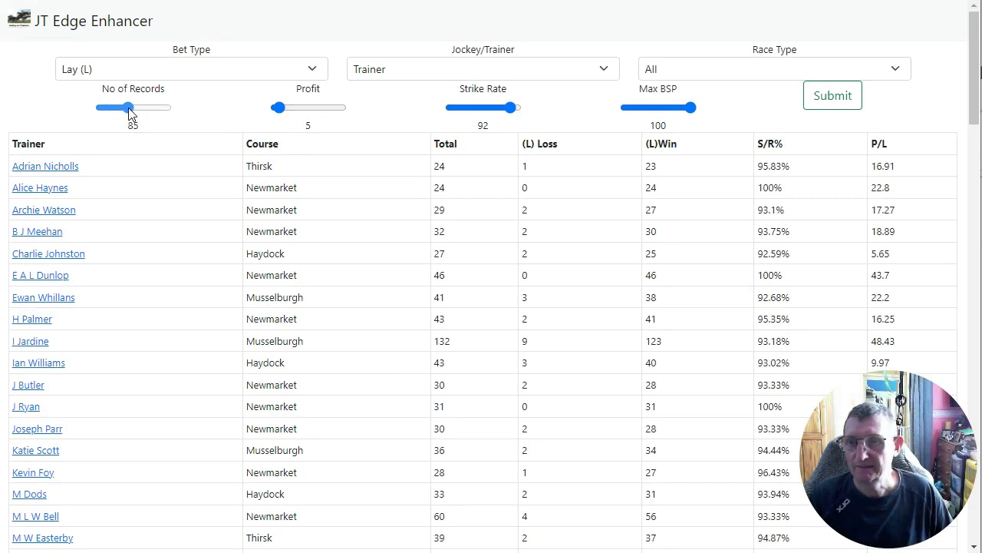
drag(130, 113, 127, 115)
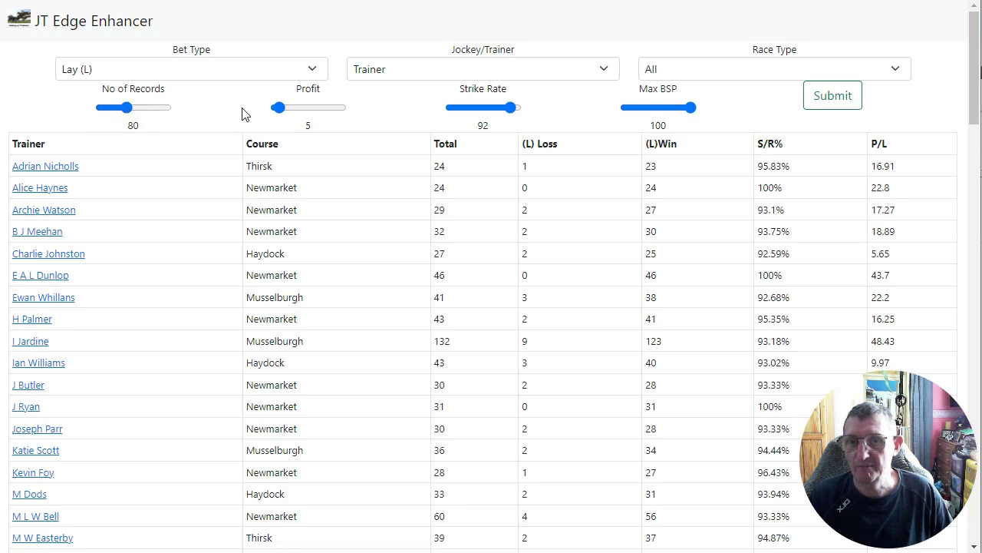
drag(278, 108, 294, 109)
click(825, 95)
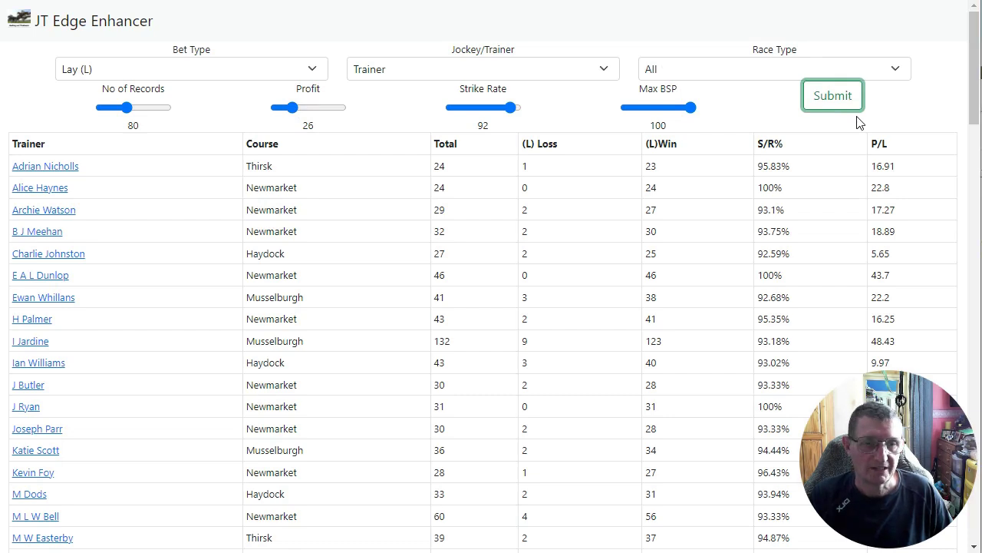
Compare the remaining trainers' totals, strike rates and profits, and examine today's selections for each of them.
scroll(821, 127, down, 1)
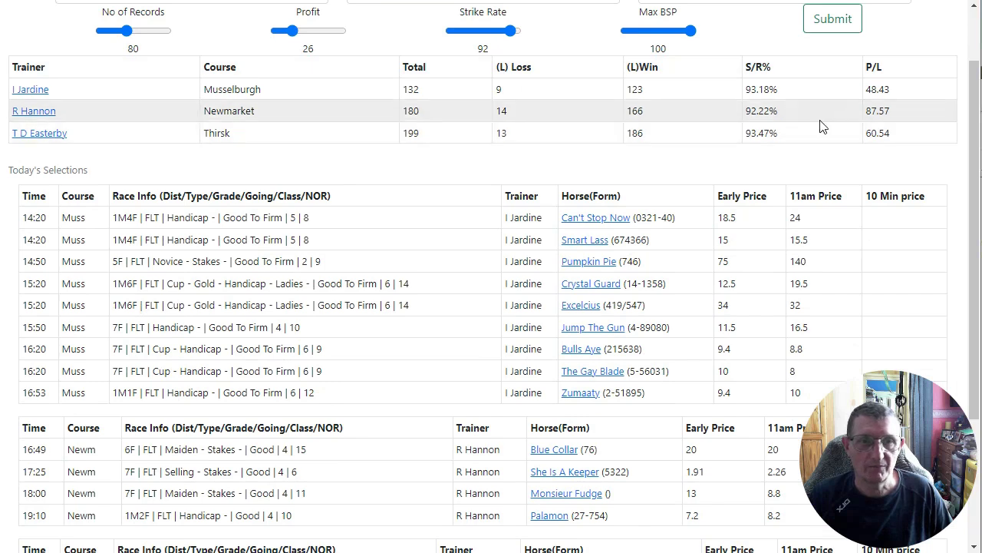
scroll(748, 131, up, 1)
scroll(749, 131, down, 1)
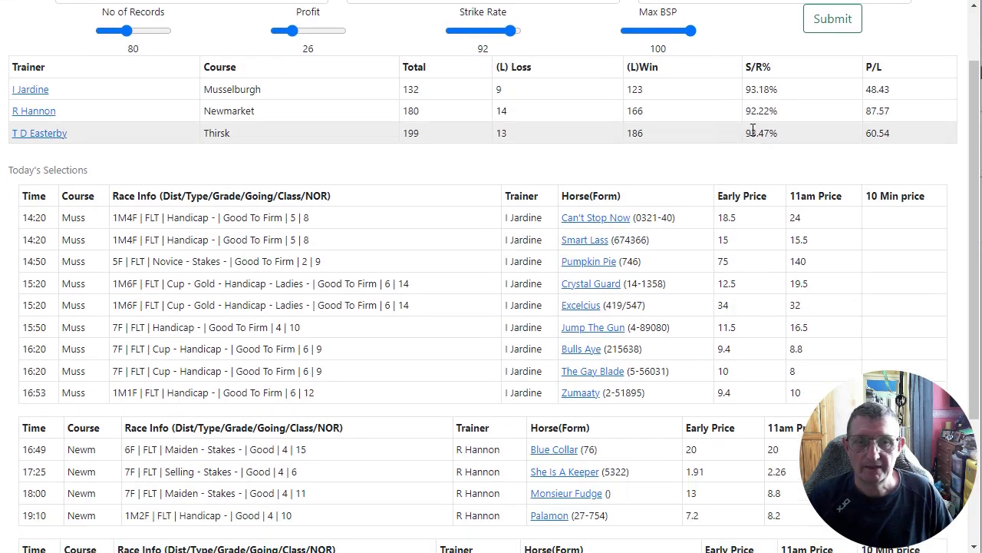
scroll(753, 130, up, 1)
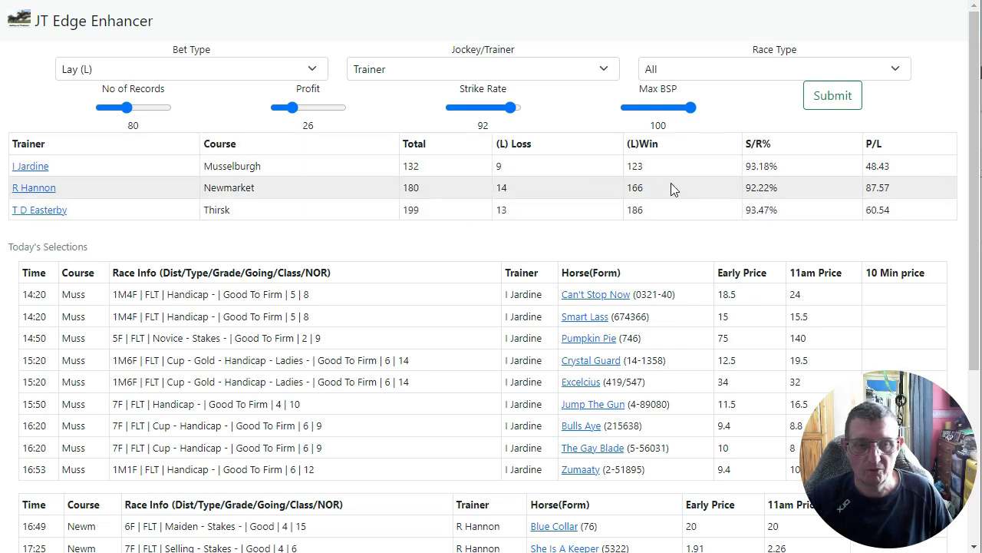
scroll(690, 187, down, 1)
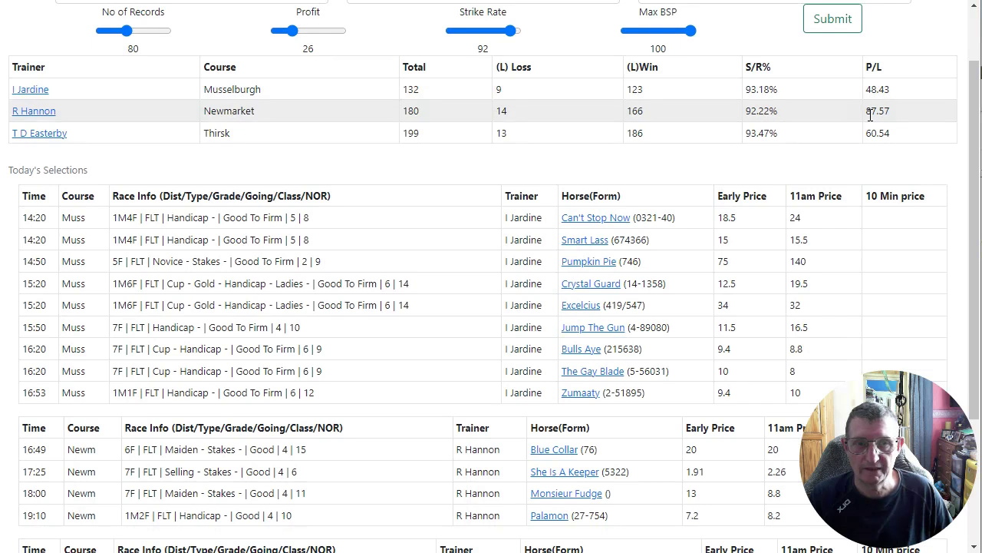
scroll(871, 115, up, 1)
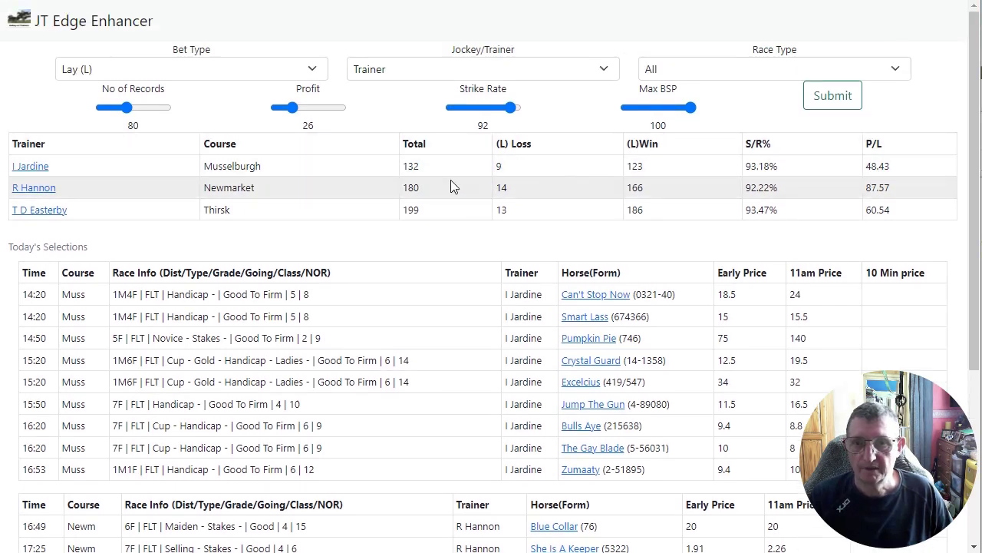
scroll(602, 174, down, 2)
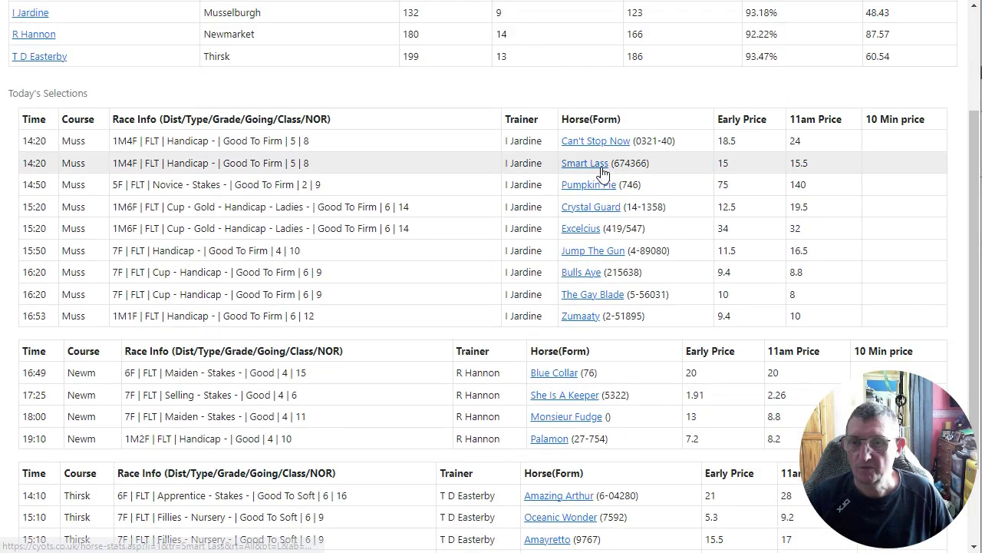
Look through today's trainer selections, open Palamon's Newmarket course results and review its past runs, totals and monthly graph.
scroll(602, 174, down, 1)
scroll(602, 174, down, 1)
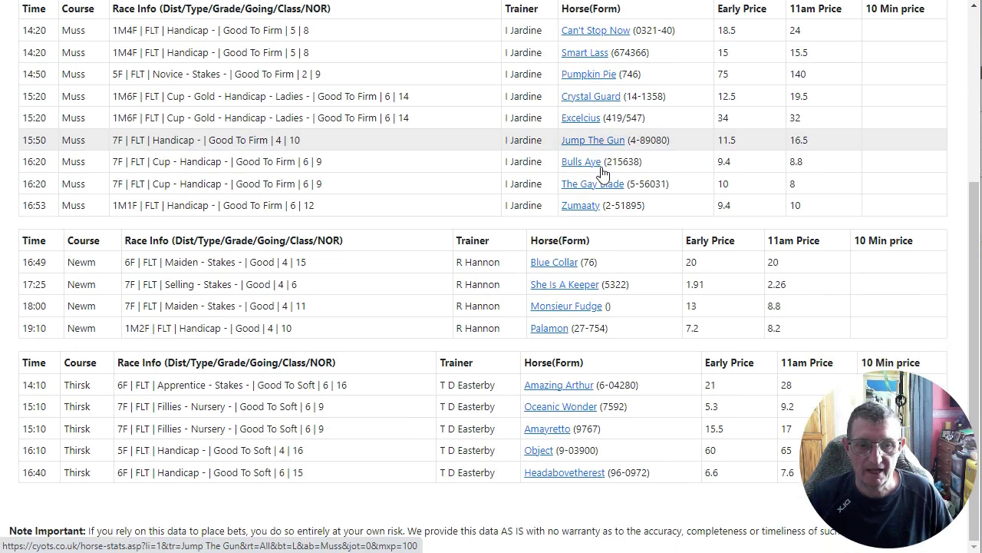
scroll(602, 174, up, 1)
scroll(602, 173, down, 1)
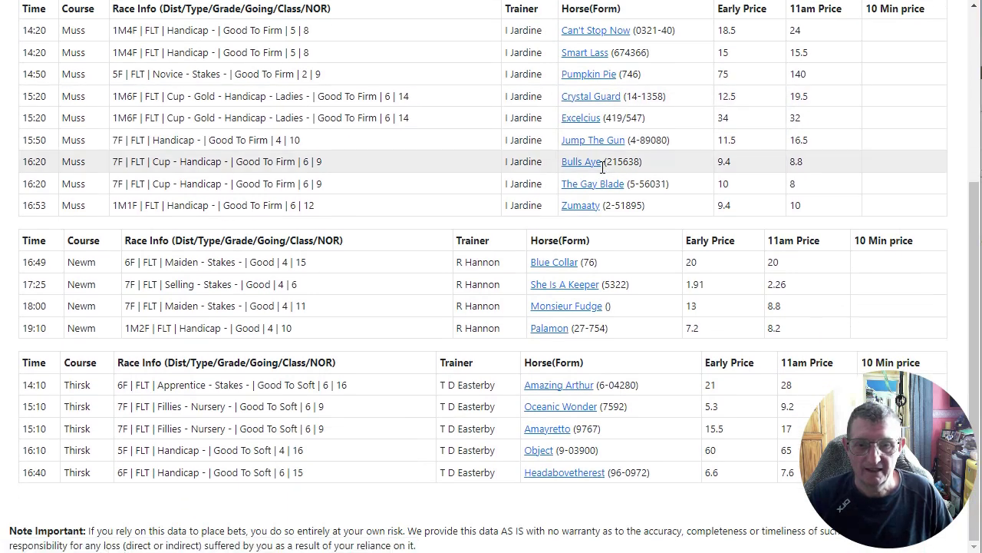
scroll(603, 166, up, 1)
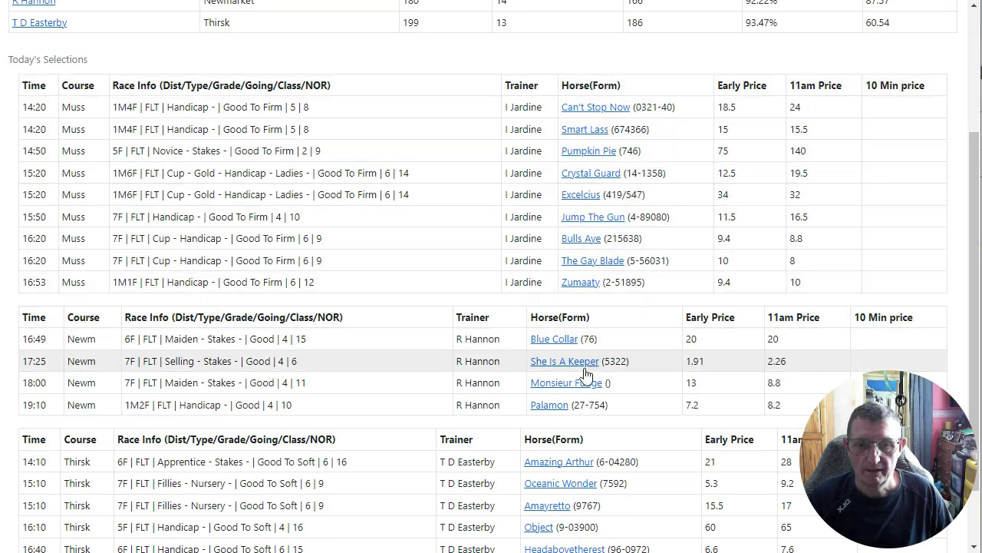
click(550, 407)
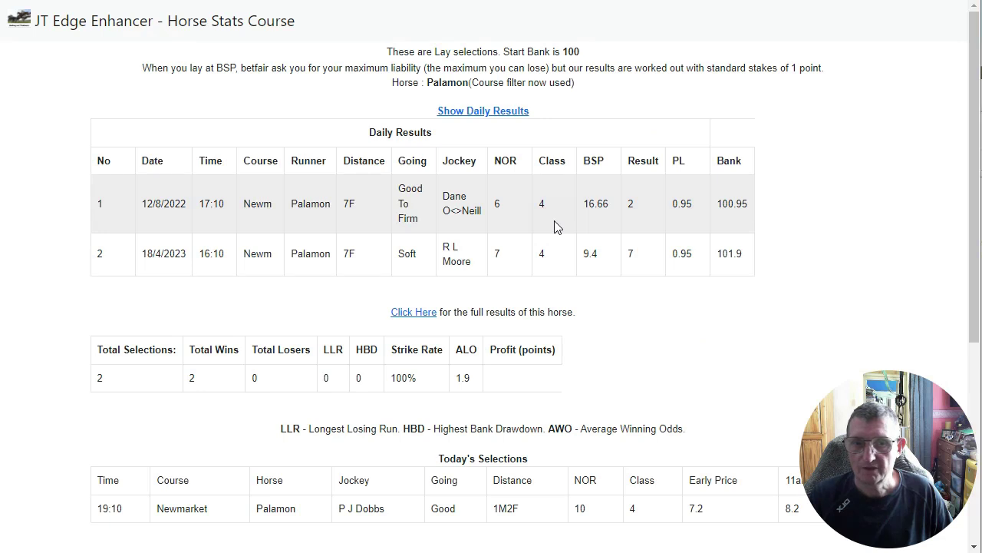
scroll(557, 227, down, 3)
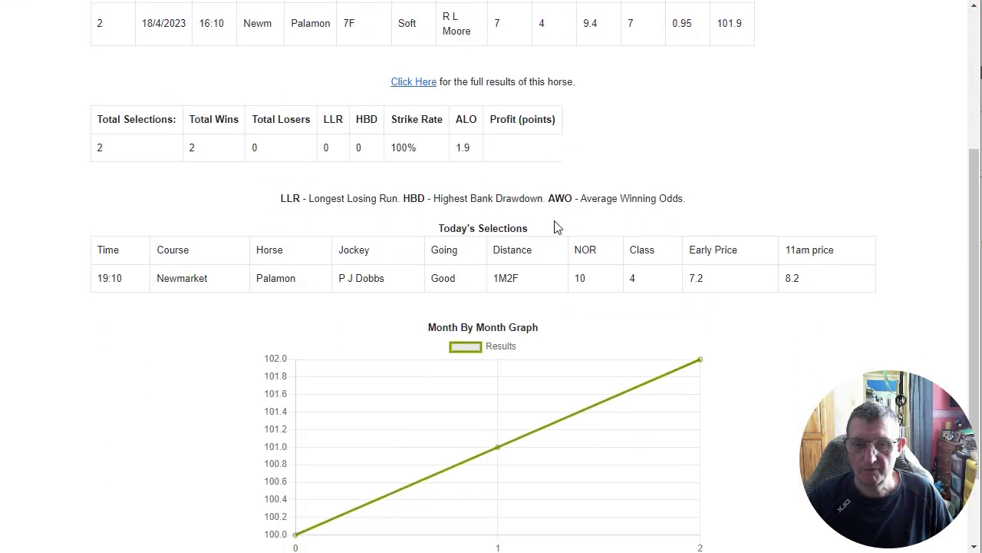
scroll(557, 227, up, 3)
Open Palamon's full results across all courses and examine its totals, daily results and monthly graph.
click(402, 312)
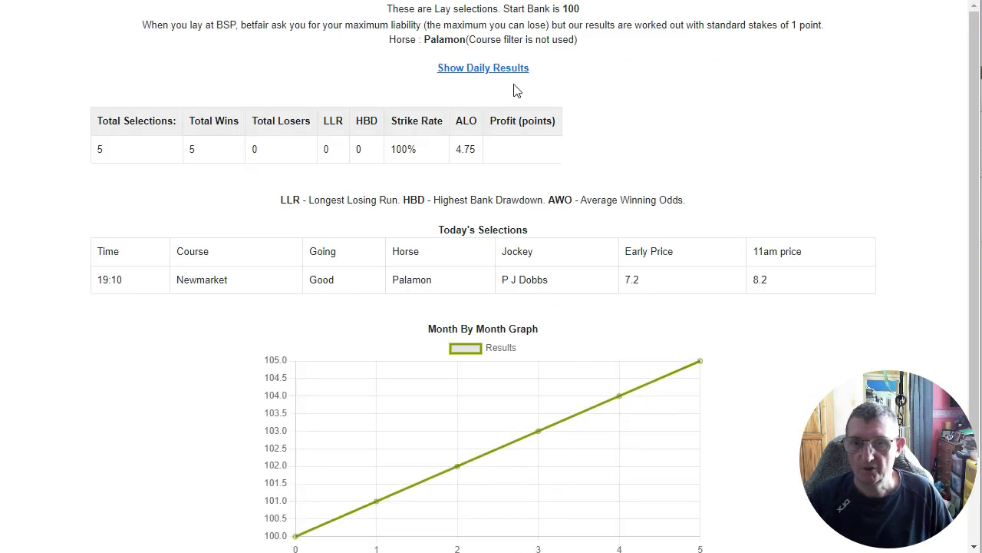
scroll(516, 101, down, 1)
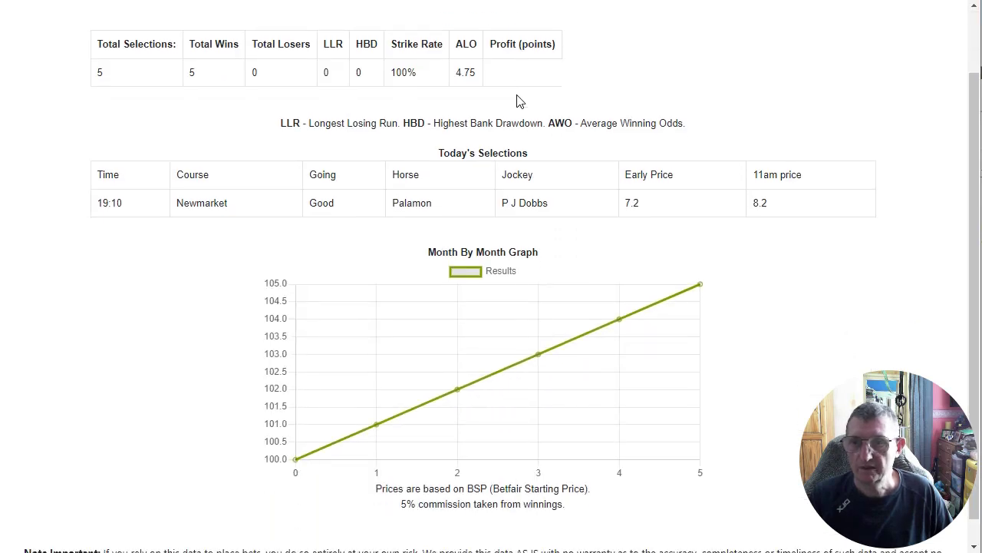
scroll(516, 101, up, 1)
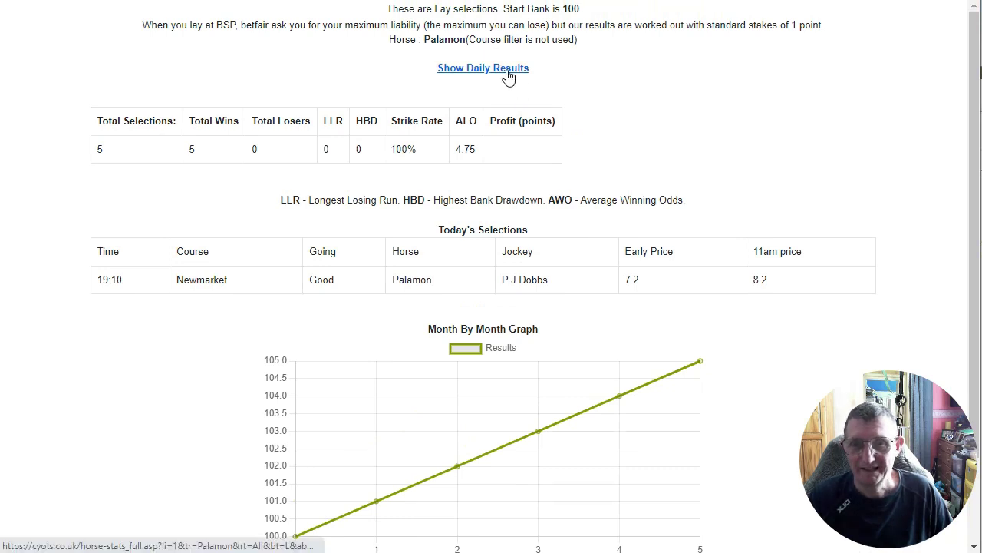
click(511, 74)
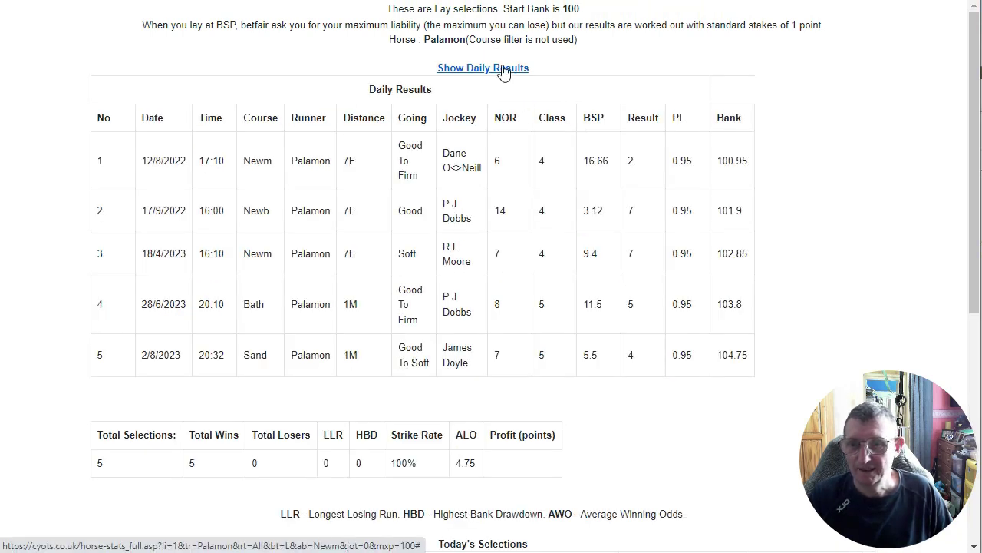
click(495, 68)
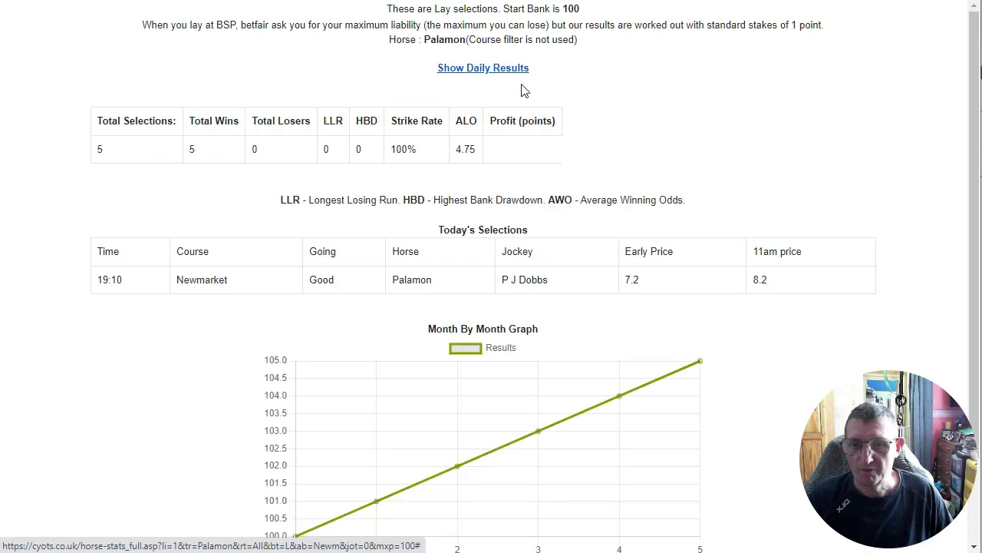
scroll(526, 92, down, 1)
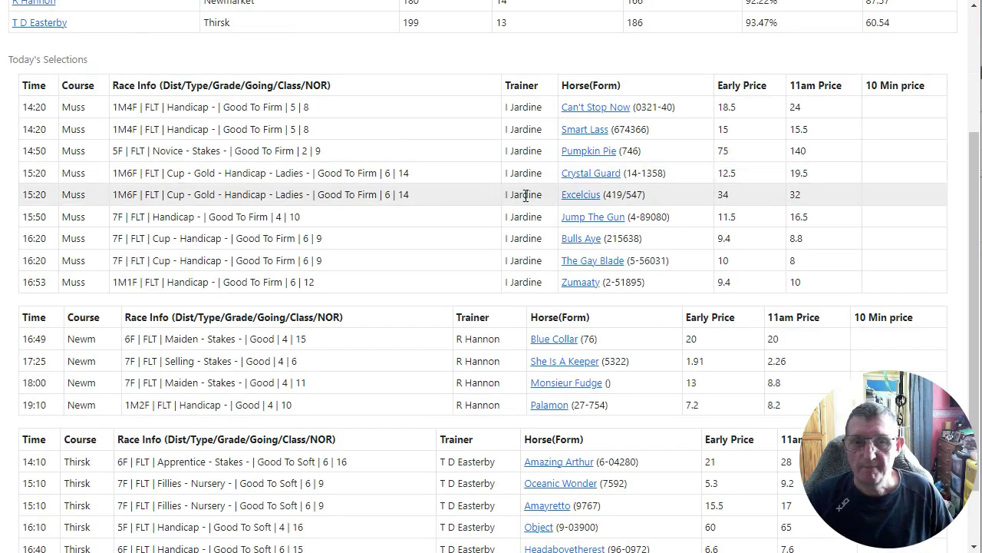
Loosen the trainer query to 63 records and a profit of 14, rerun it and look over the listed selections.
scroll(526, 196, up, 2)
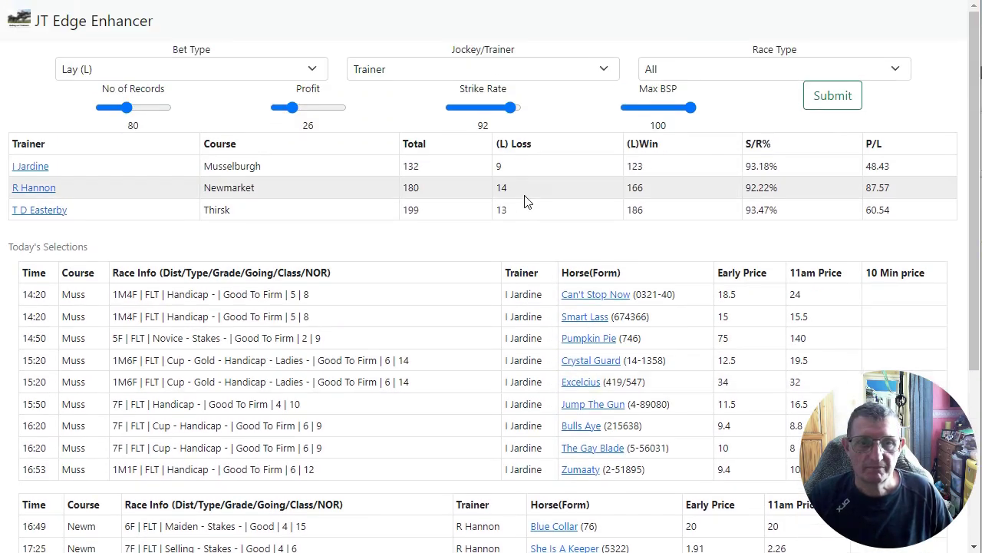
click(285, 107)
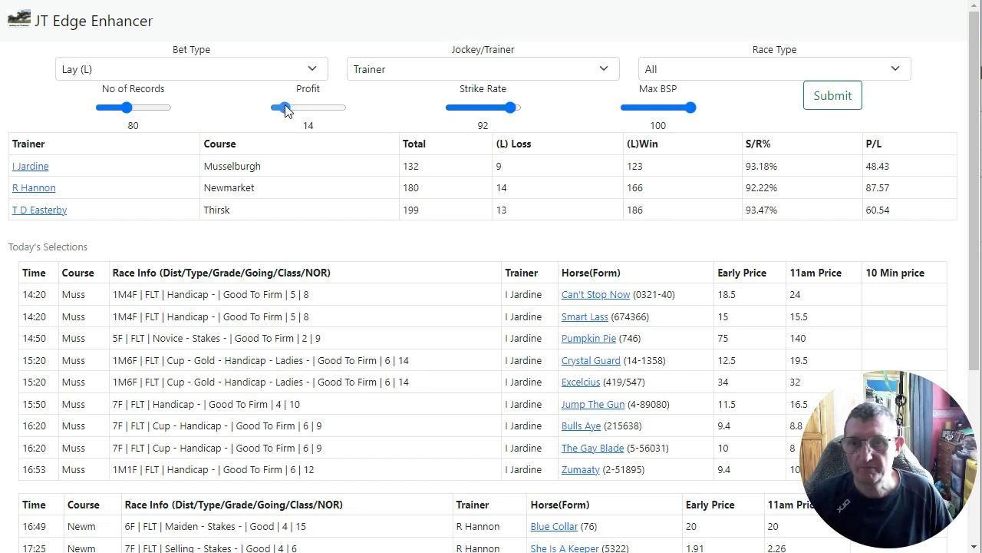
click(818, 98)
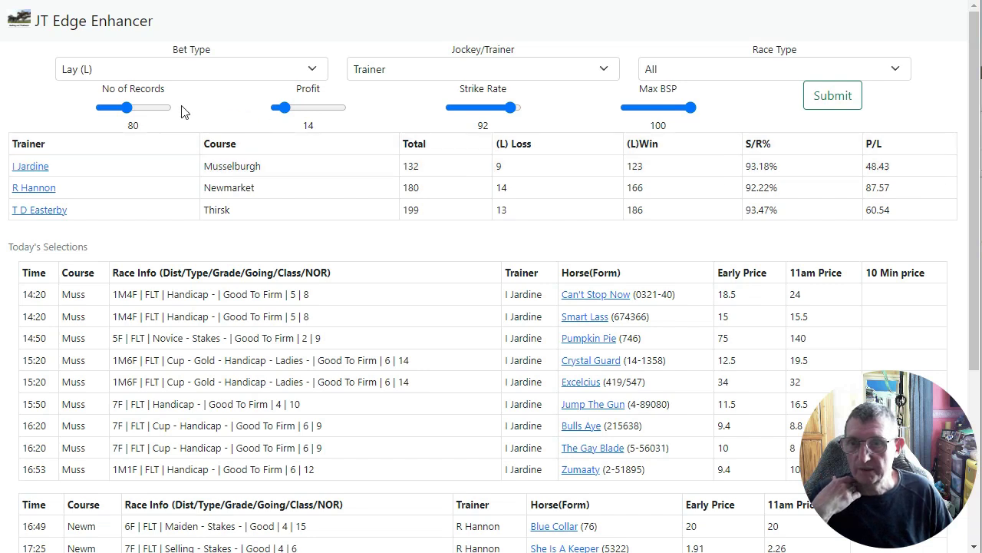
drag(127, 106, 122, 107)
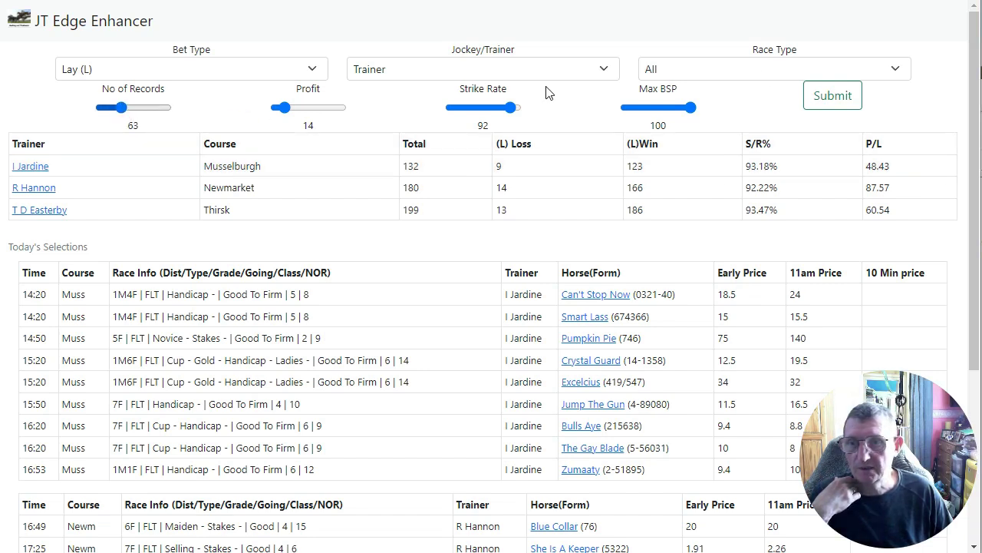
click(835, 115)
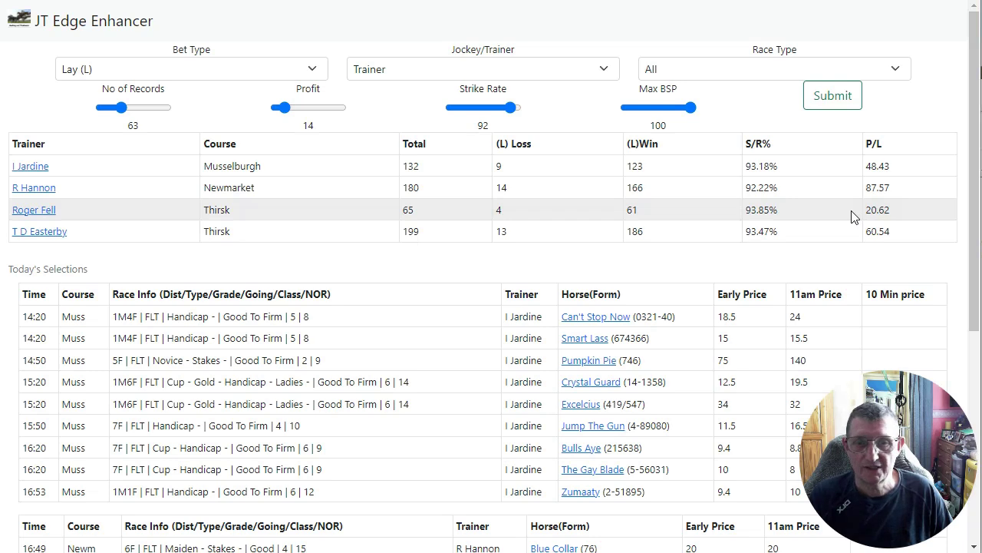
scroll(852, 217, down, 5)
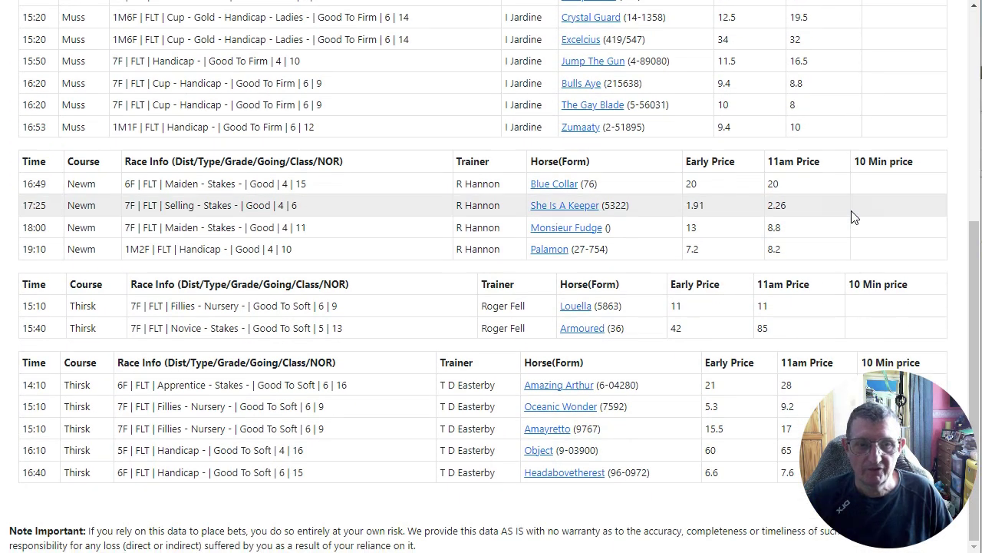
scroll(852, 214, up, 5)
Switch the lay query from Trainer to Jockey, lower the number of records to 21 and rerun it.
click(420, 69)
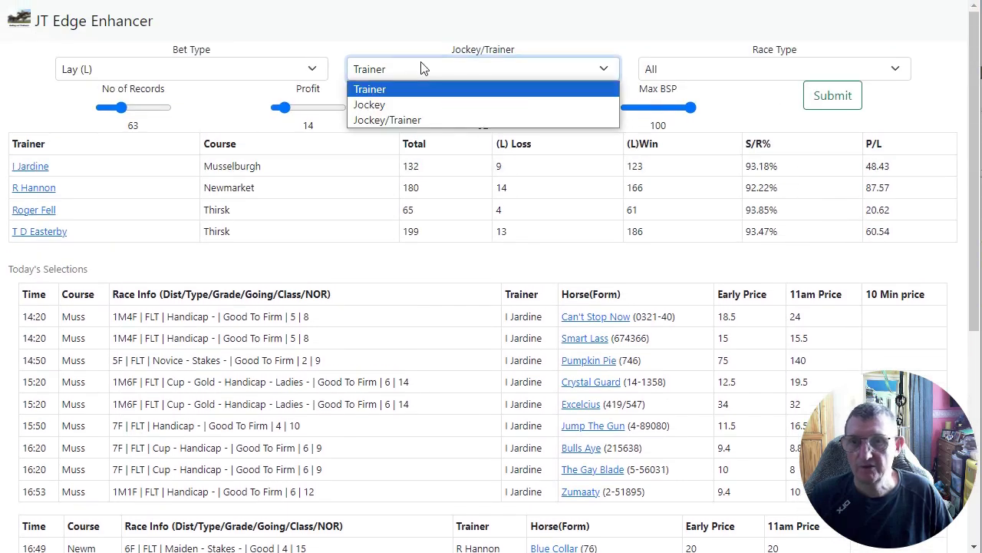
click(412, 104)
click(855, 105)
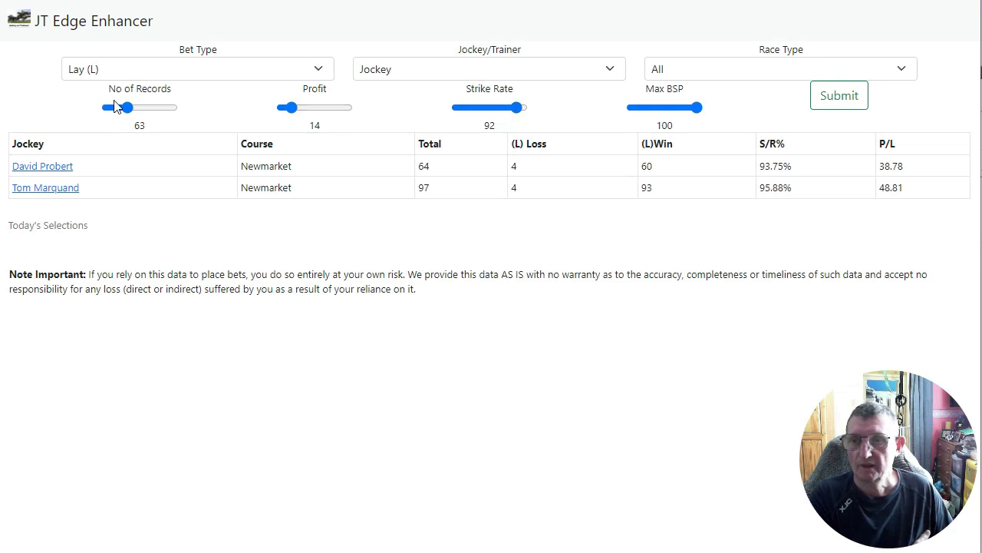
drag(129, 108, 114, 110)
click(838, 98)
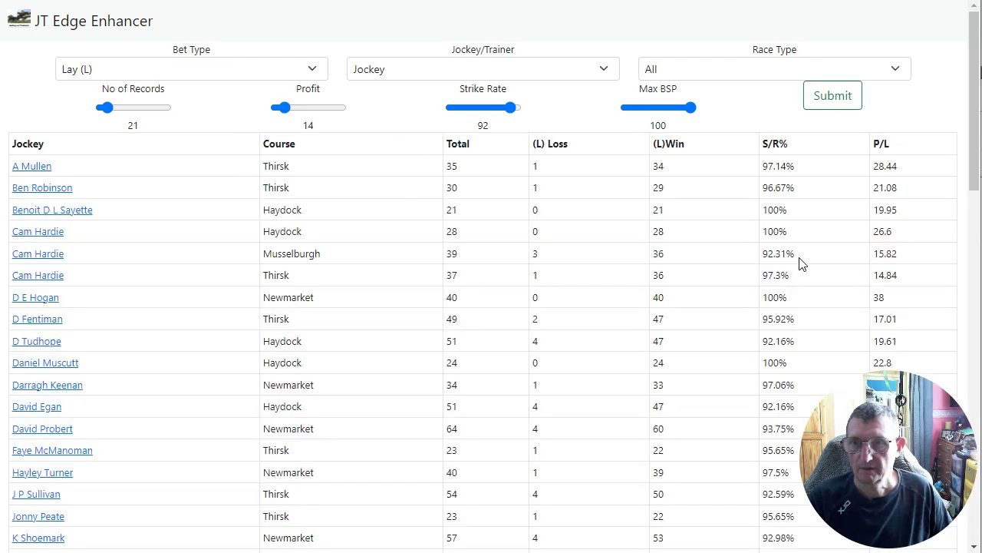
Examine the listed jockeys' totals, strike rates and profits along with today's selections for them.
scroll(811, 297, down, 2)
scroll(812, 298, down, 6)
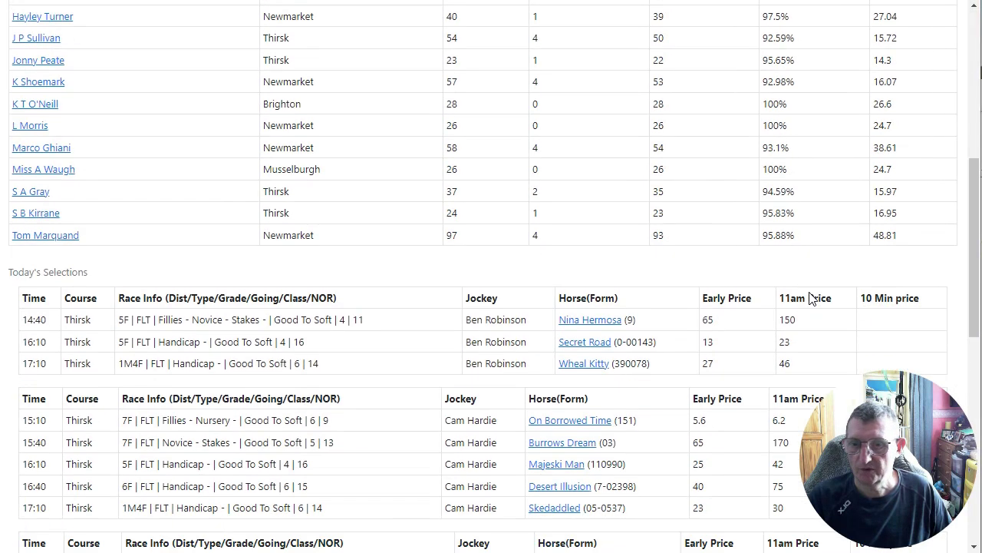
scroll(812, 297, up, 5)
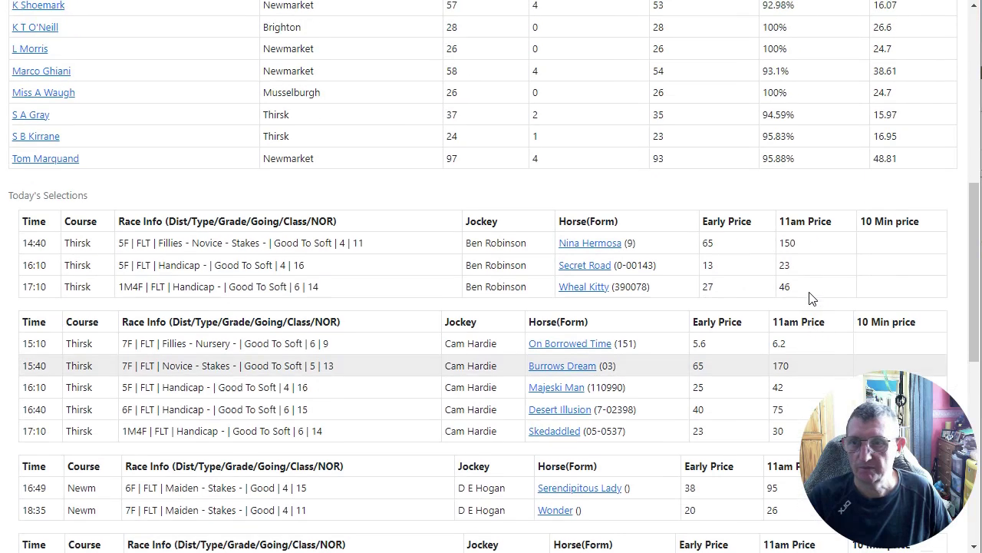
scroll(812, 298, up, 2)
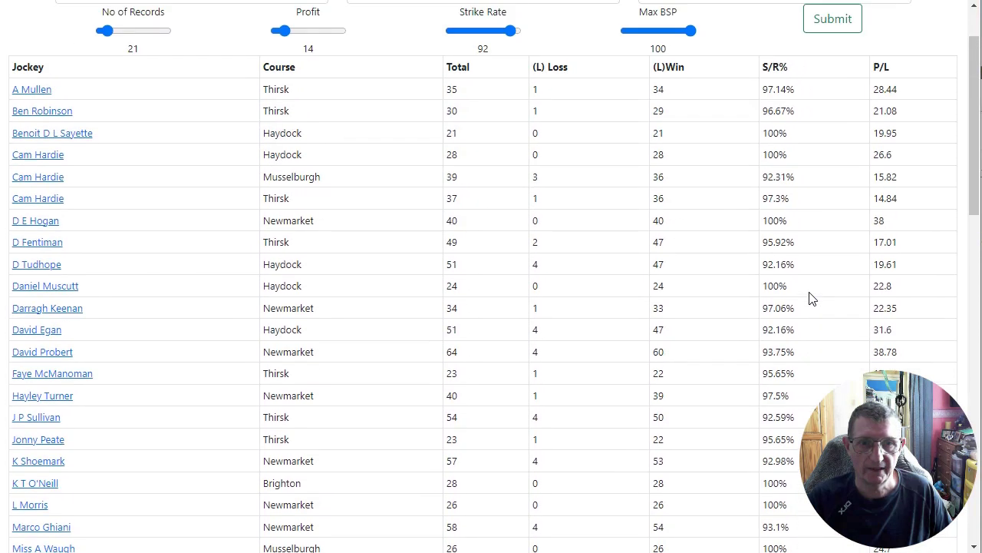
scroll(811, 298, down, 2)
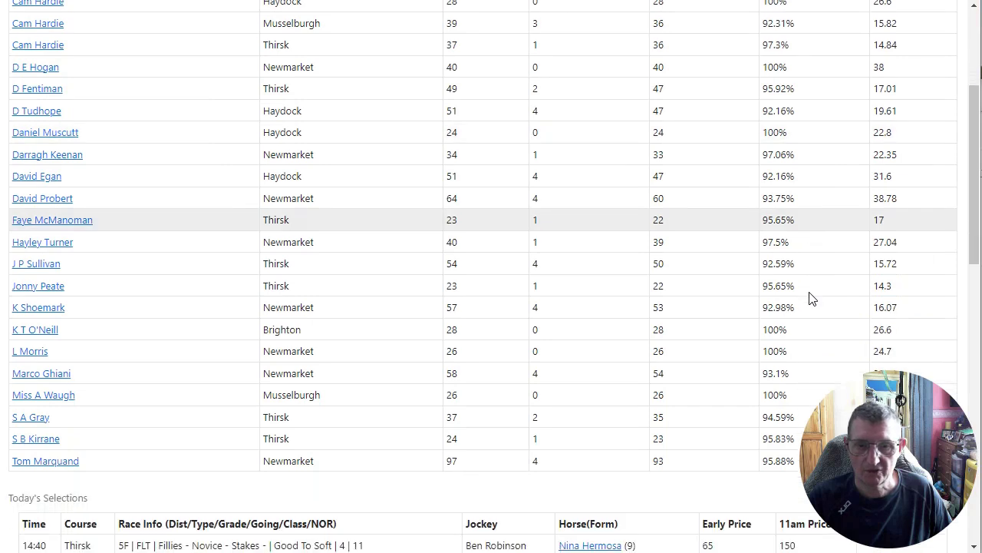
scroll(811, 298, up, 3)
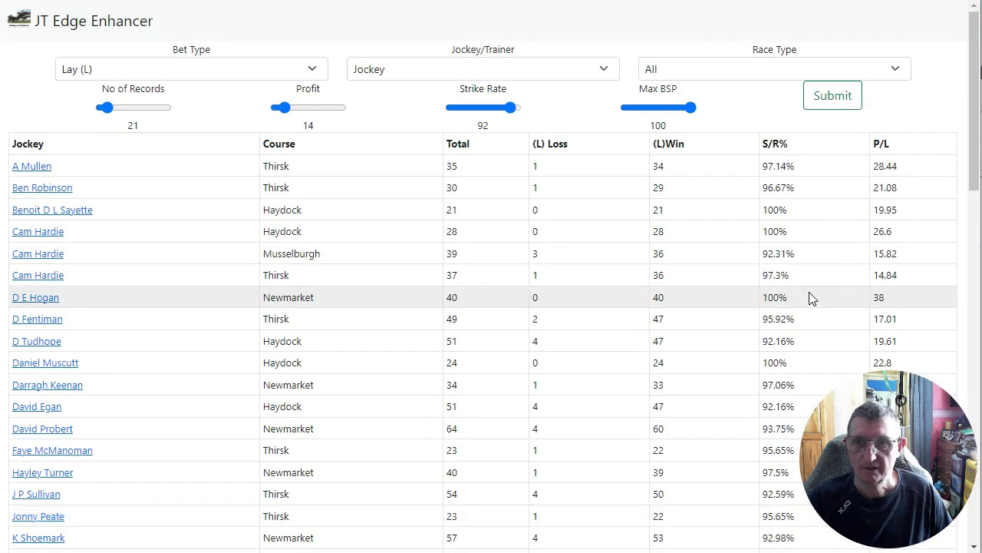
scroll(811, 298, down, 1)
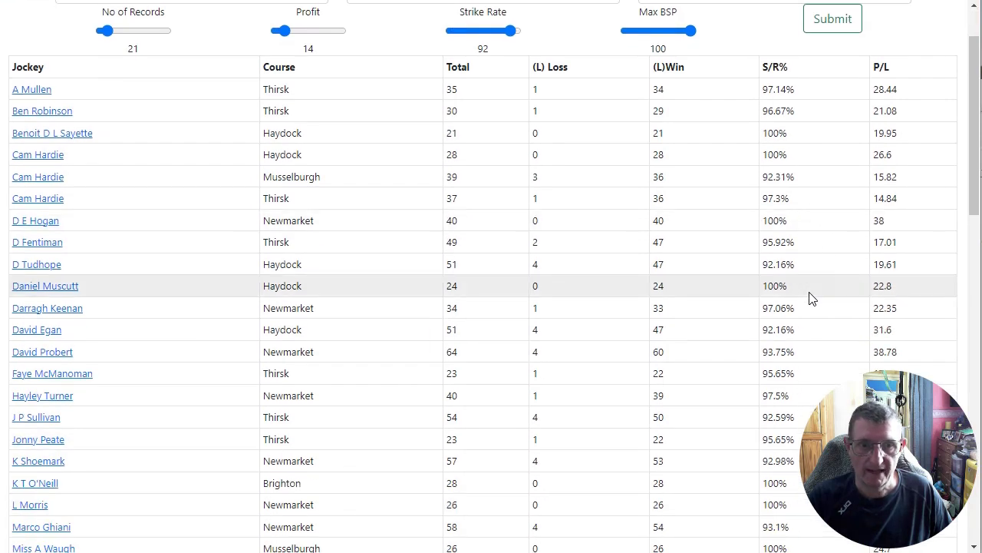
scroll(811, 298, up, 1)
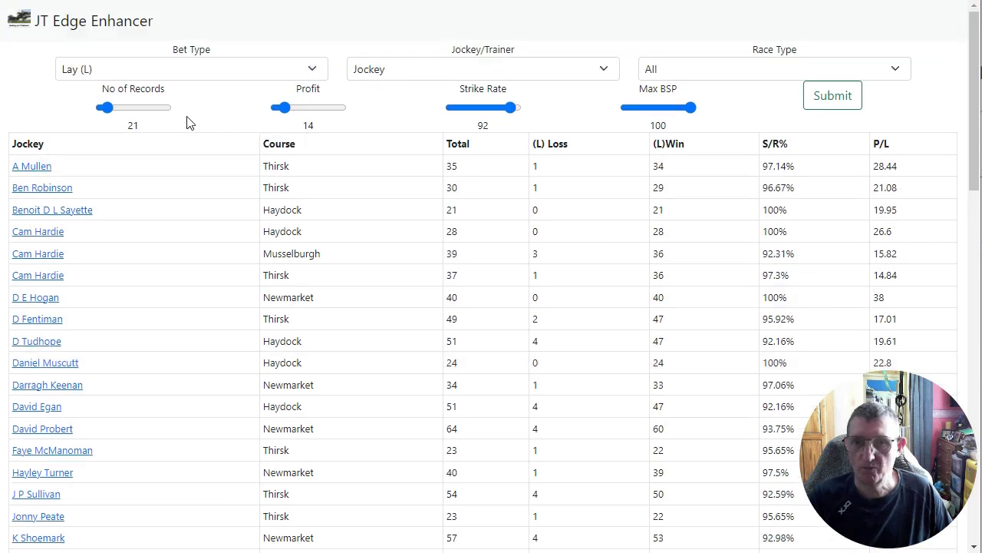
Raise the jockey query's number of records to 32, rerun it and look through the narrowed list.
drag(111, 108, 112, 109)
click(840, 106)
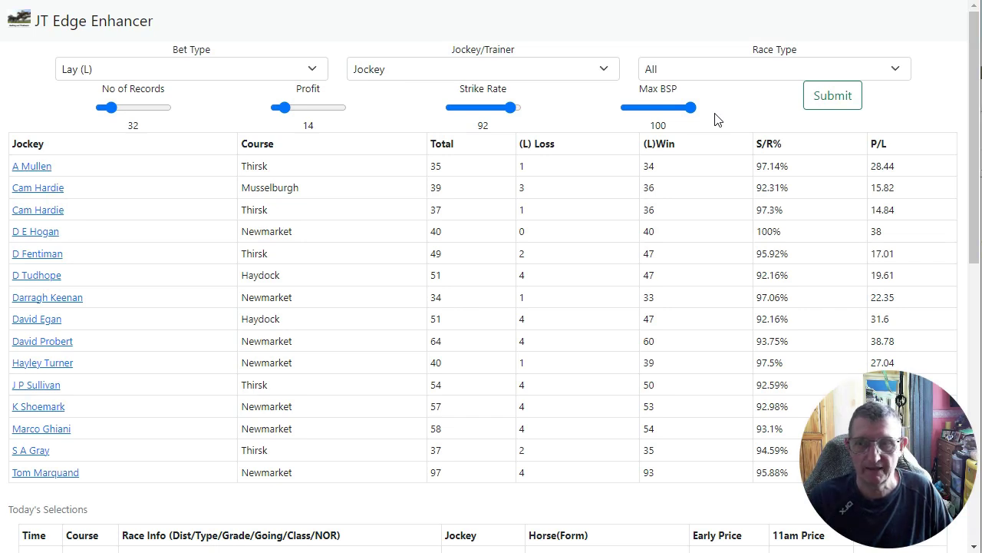
scroll(714, 119, down, 4)
scroll(714, 119, up, 2)
scroll(714, 119, up, 3)
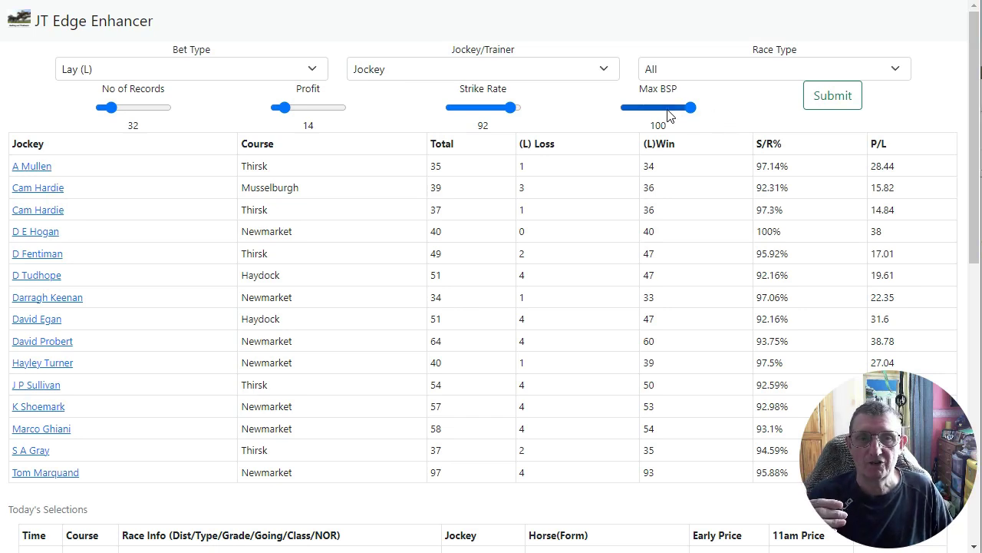
Try lowering the maximum BSP to 11 and restore it to 100.
drag(692, 109, 634, 114)
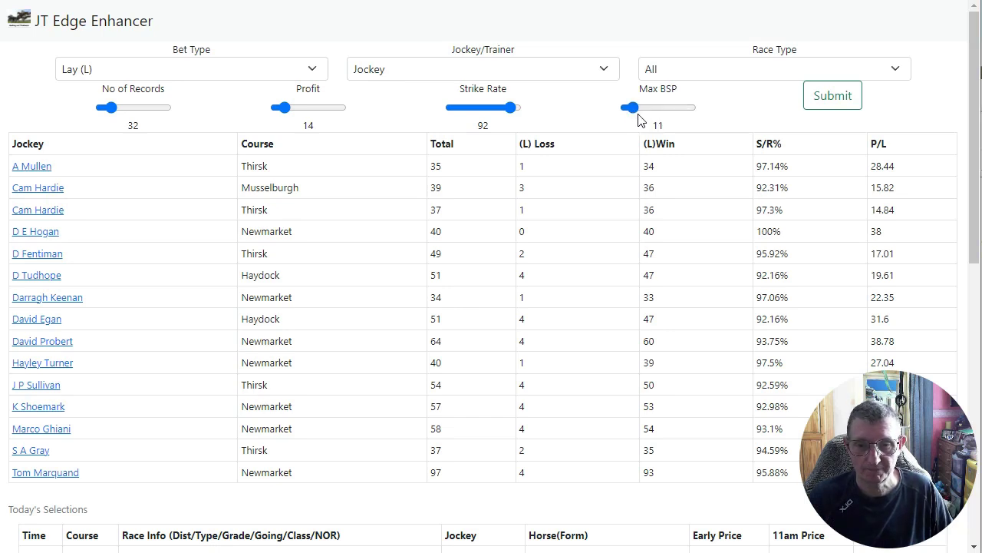
key(Page_Up)
key(Page_Up)
key(Page_Up)
key(Page_Up)
key(Page_Up)
key(Page_Up)
key(Page_Up)
key(Page_Up)
key(Page_Up)
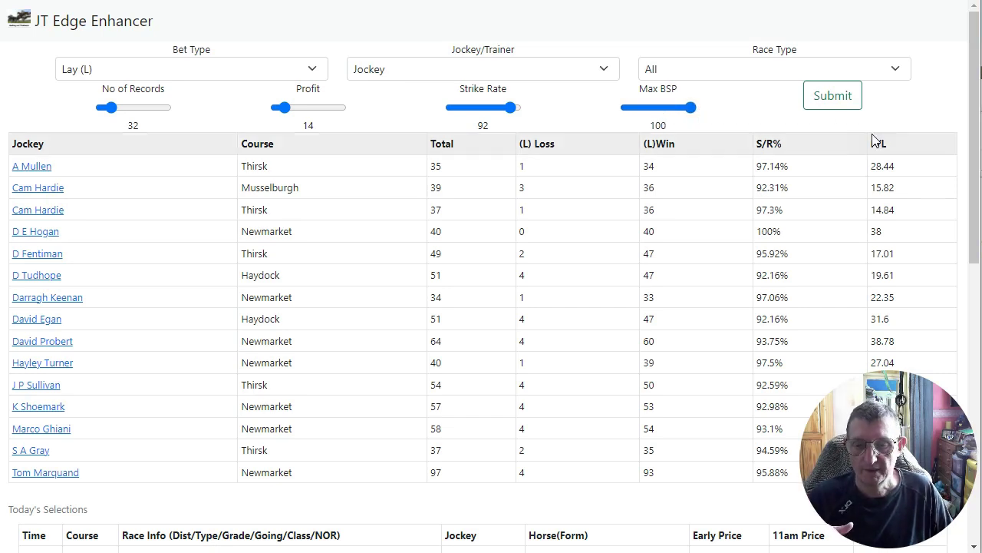
Look through today's jockey selections and open the course results of Le Beau Garcon, running at Thirsk at 16:10.
scroll(874, 139, down, 4)
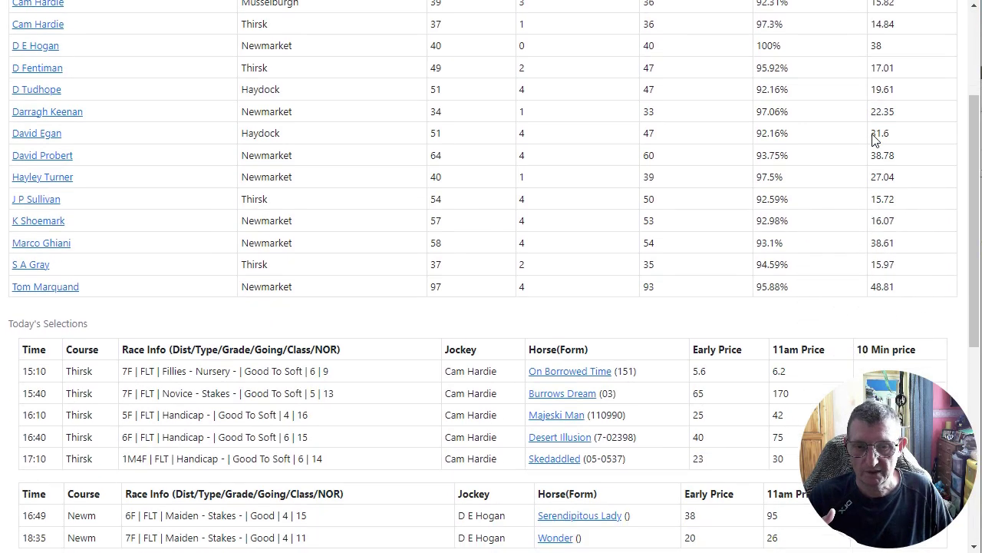
scroll(873, 139, down, 3)
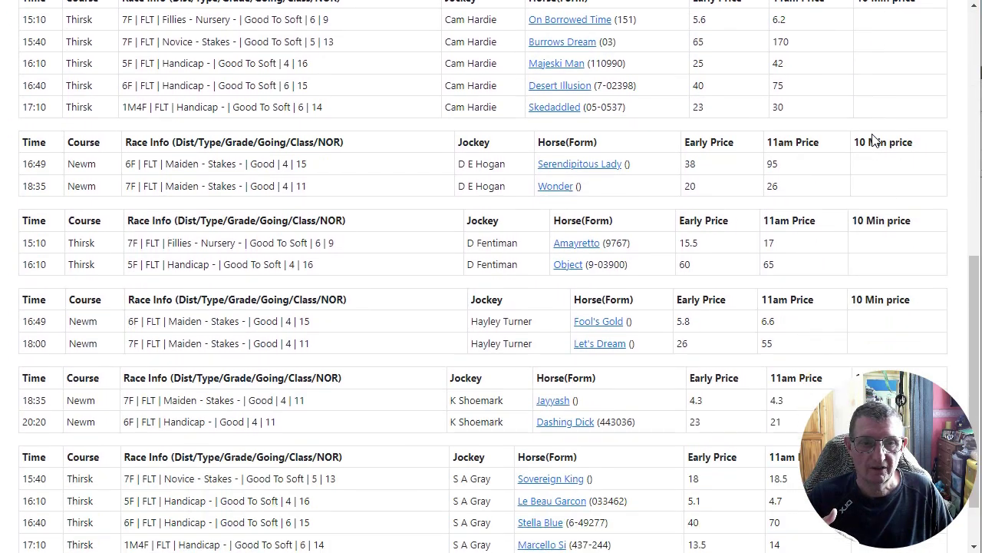
scroll(874, 139, down, 1)
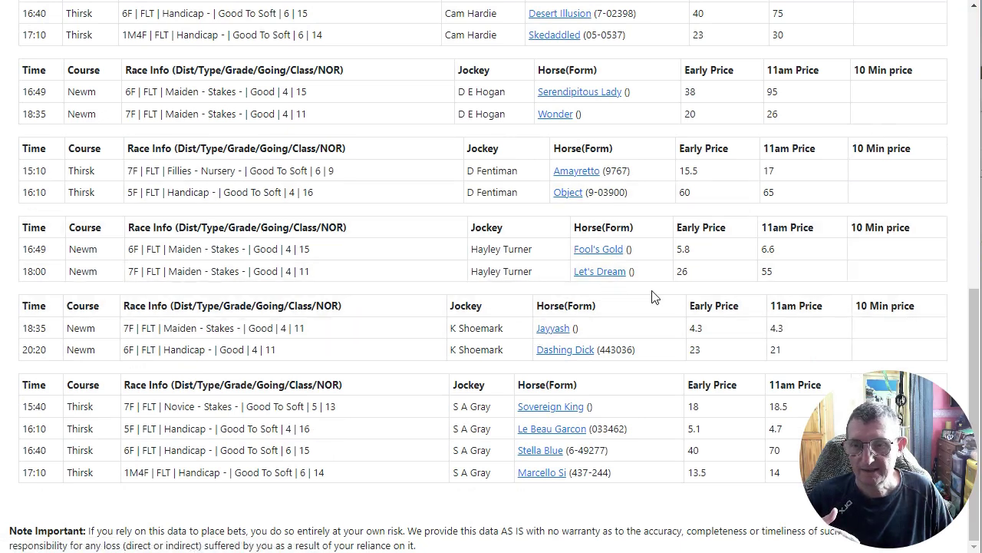
click(543, 434)
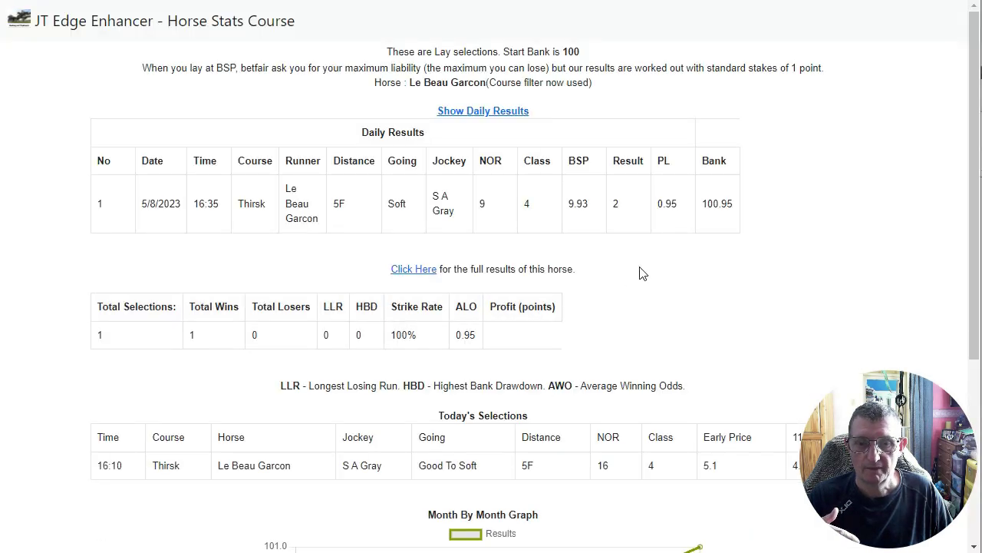
Review Le Beau Garcon's past lay result at Thirsk, toggling the daily results table between hidden and shown.
scroll(644, 274, down, 1)
scroll(643, 274, up, 1)
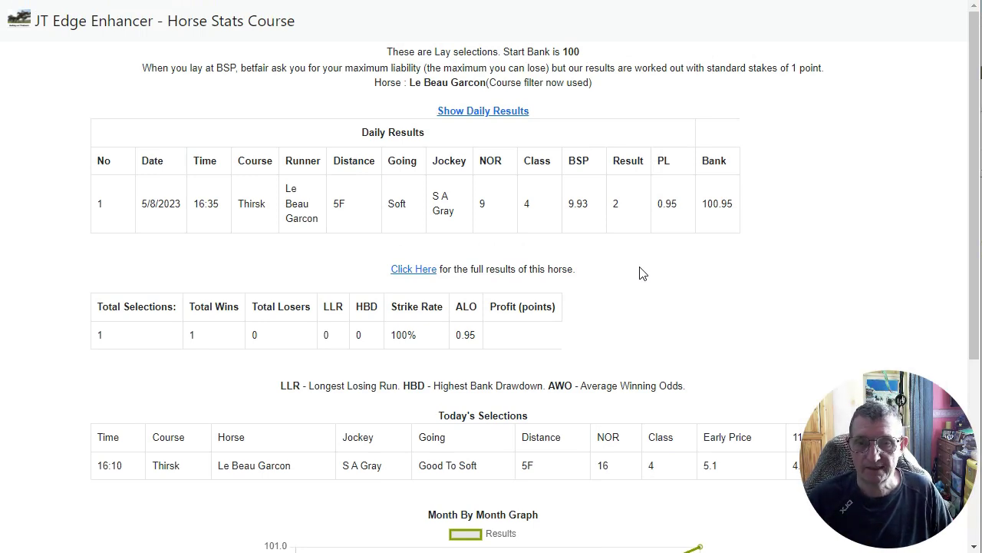
scroll(643, 274, down, 1)
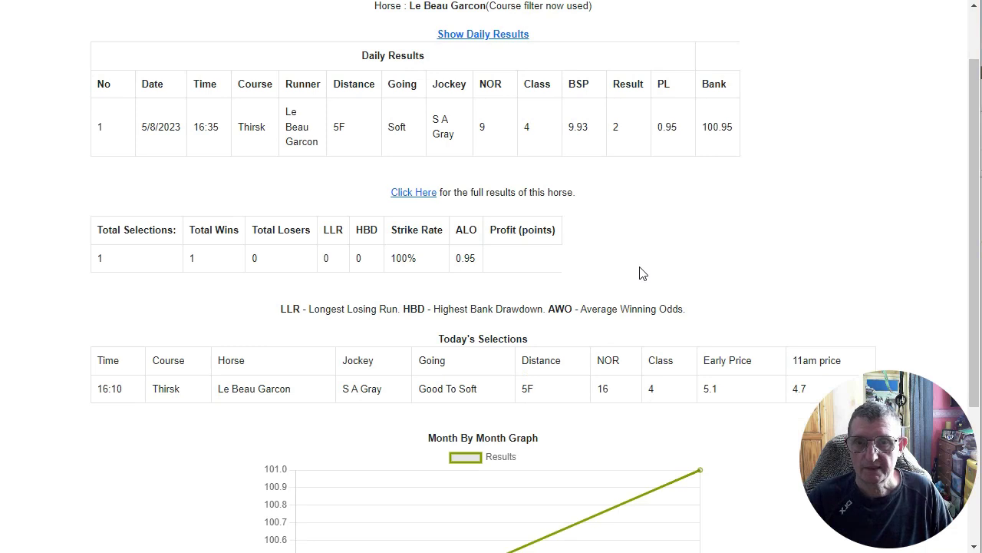
scroll(643, 274, up, 1)
click(492, 115)
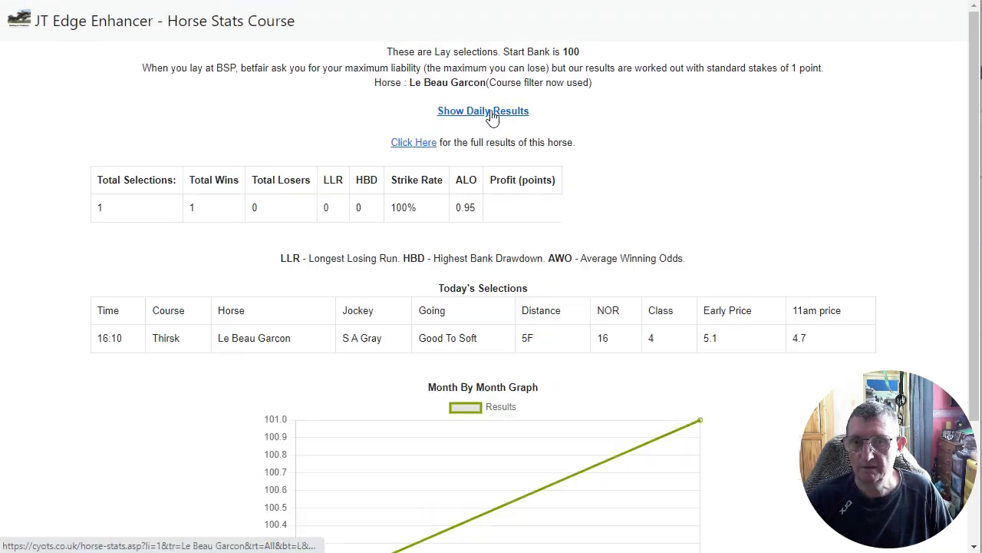
click(491, 119)
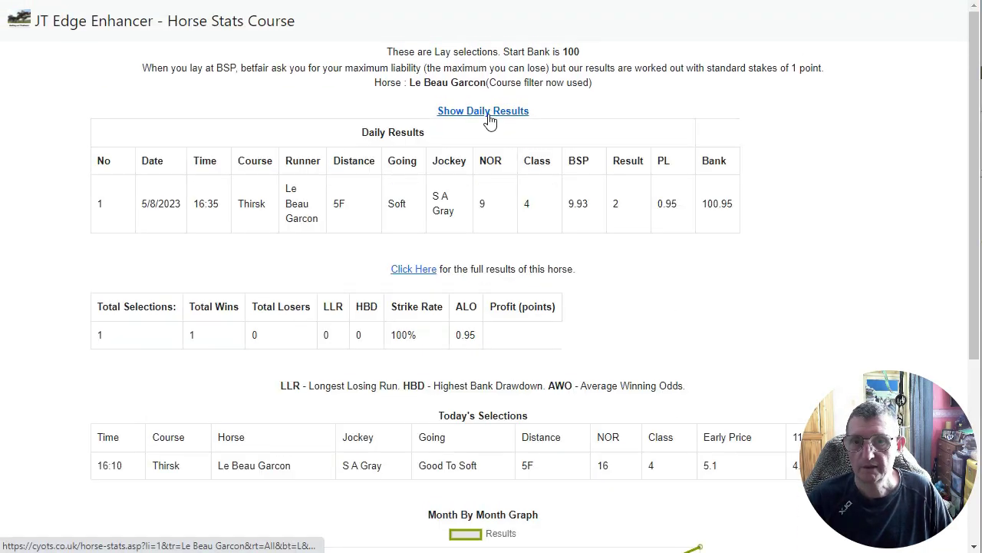
click(491, 120)
Show Le Beau Garcon's daily results again and compare the past Thirsk race with today's race details and the monthly graph.
scroll(527, 162, down, 2)
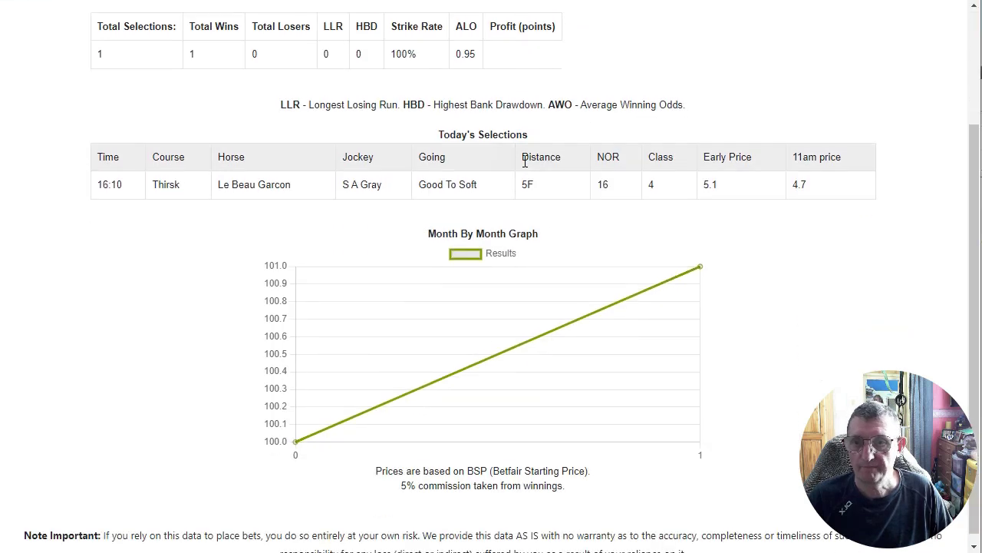
scroll(649, 277, up, 1)
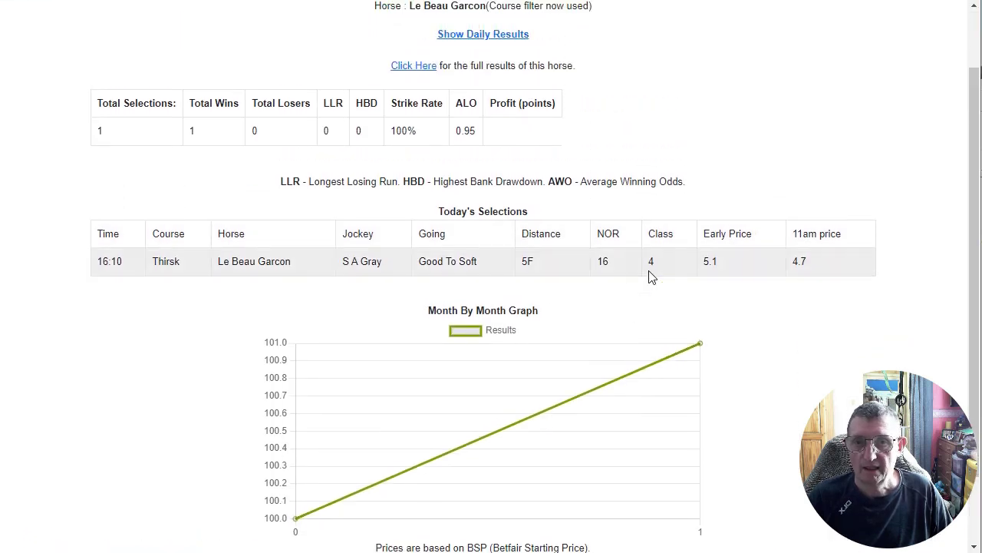
scroll(649, 276, up, 1)
click(497, 115)
scroll(558, 146, down, 2)
scroll(558, 146, up, 1)
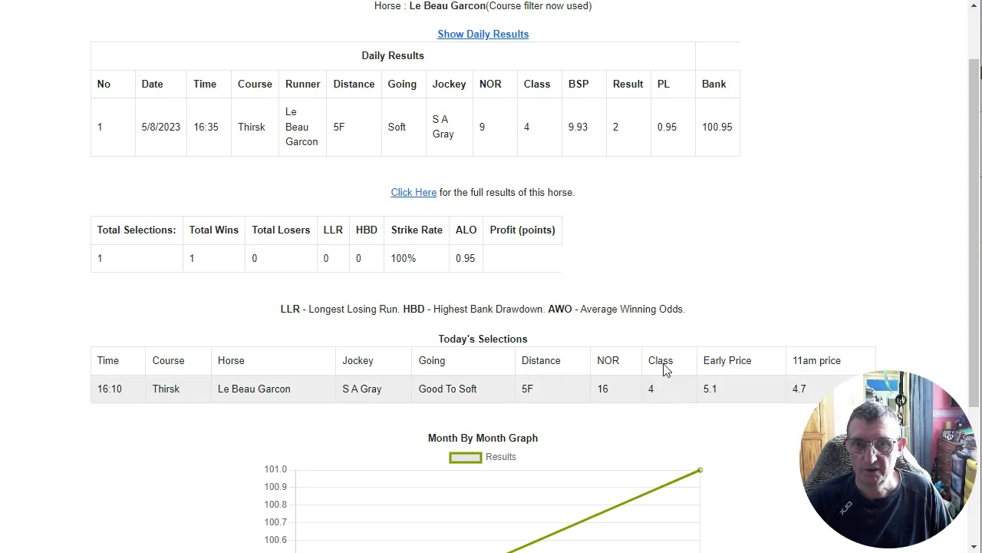
scroll(722, 453, down, 2)
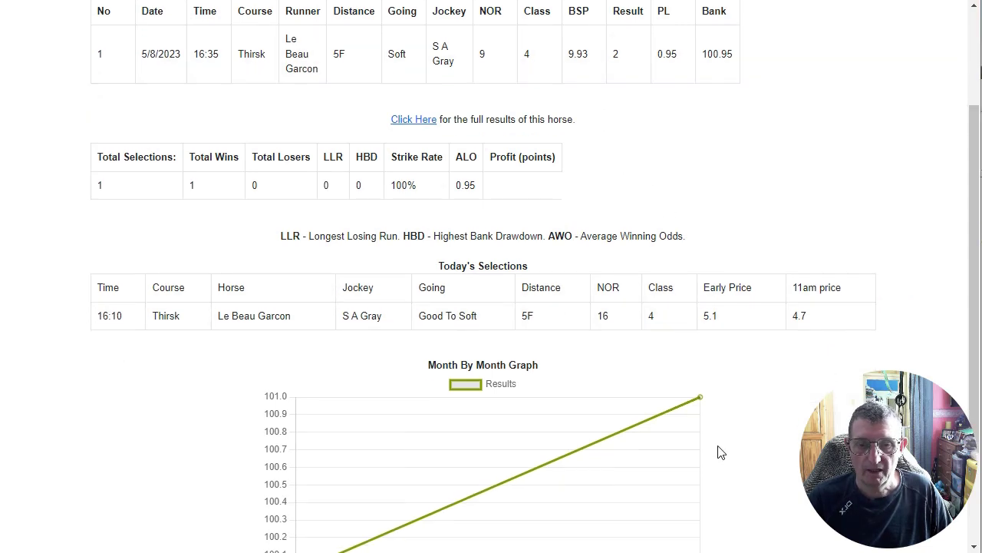
scroll(721, 453, up, 2)
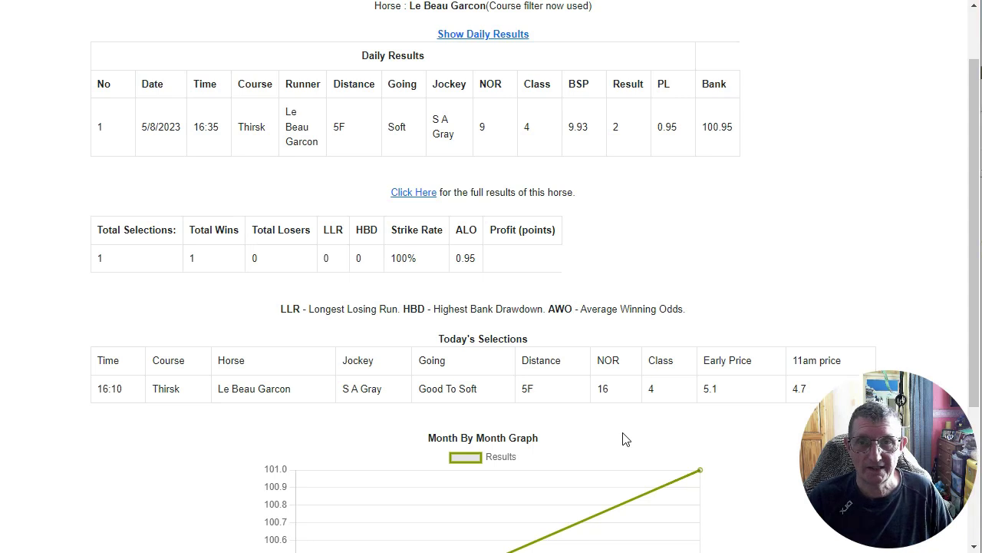
scroll(623, 438, up, 1)
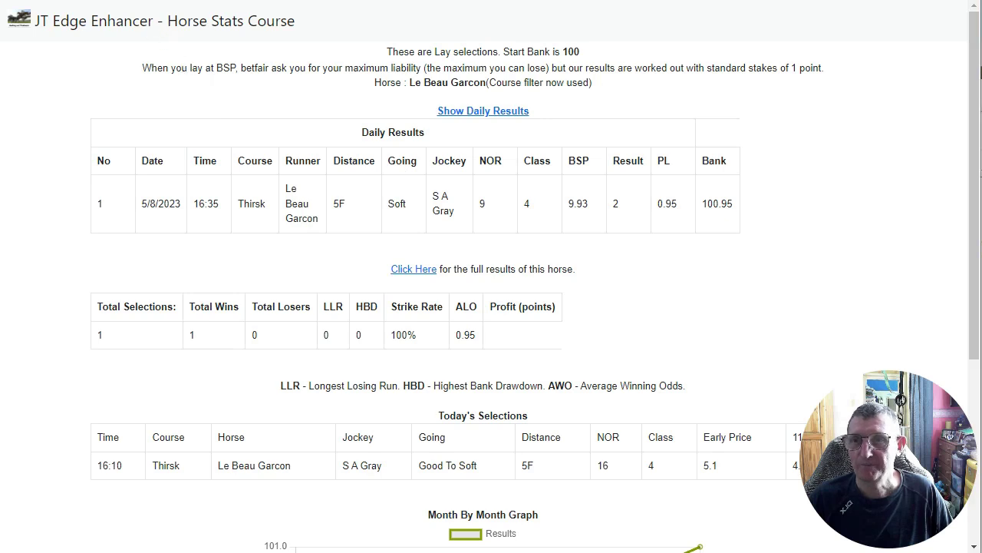
Return to the jockey query and look through the jockeys' course statistics and today's selections for them.
scroll(413, 291, down, 10)
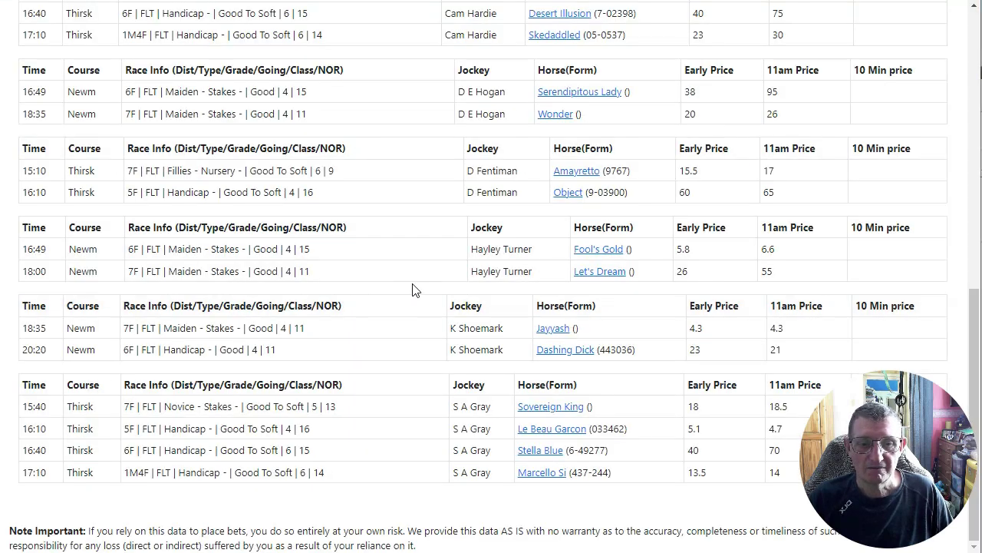
scroll(412, 290, up, 5)
scroll(413, 290, up, 3)
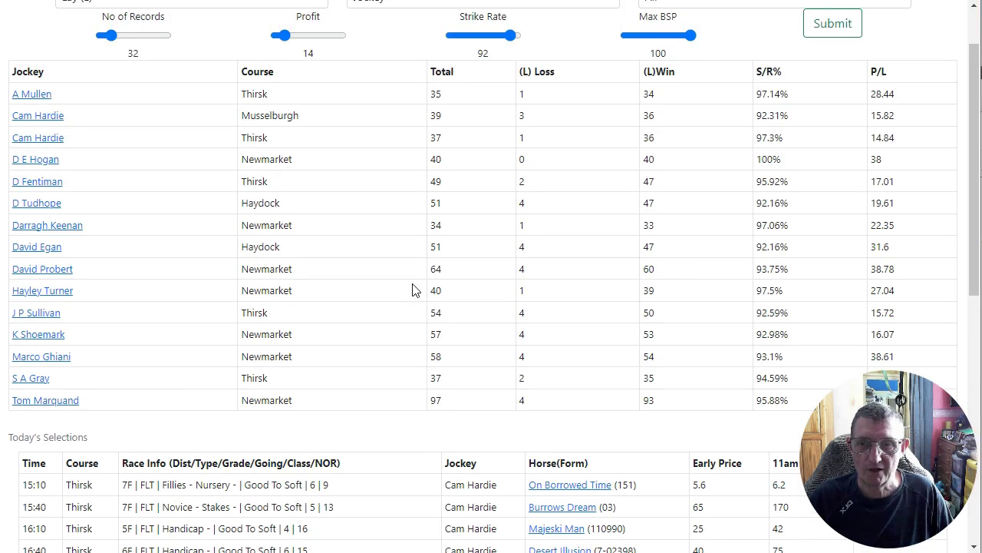
scroll(413, 290, down, 2)
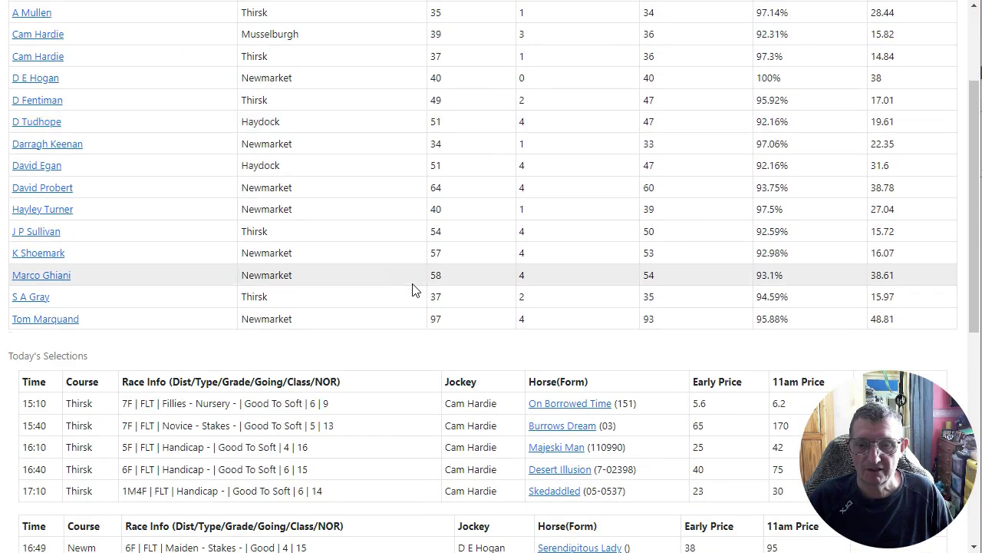
scroll(412, 290, down, 3)
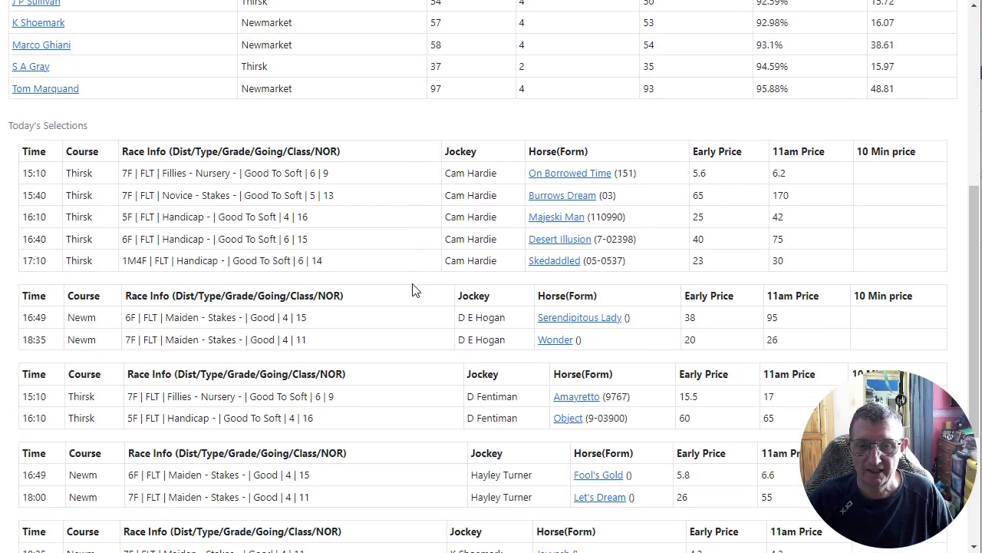
scroll(412, 289, up, 5)
scroll(412, 289, down, 2)
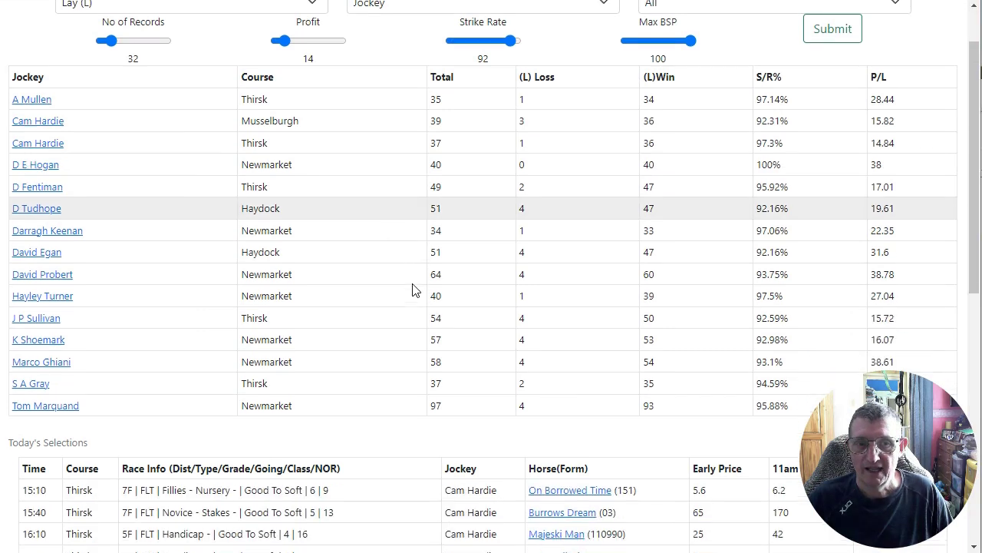
scroll(412, 290, down, 6)
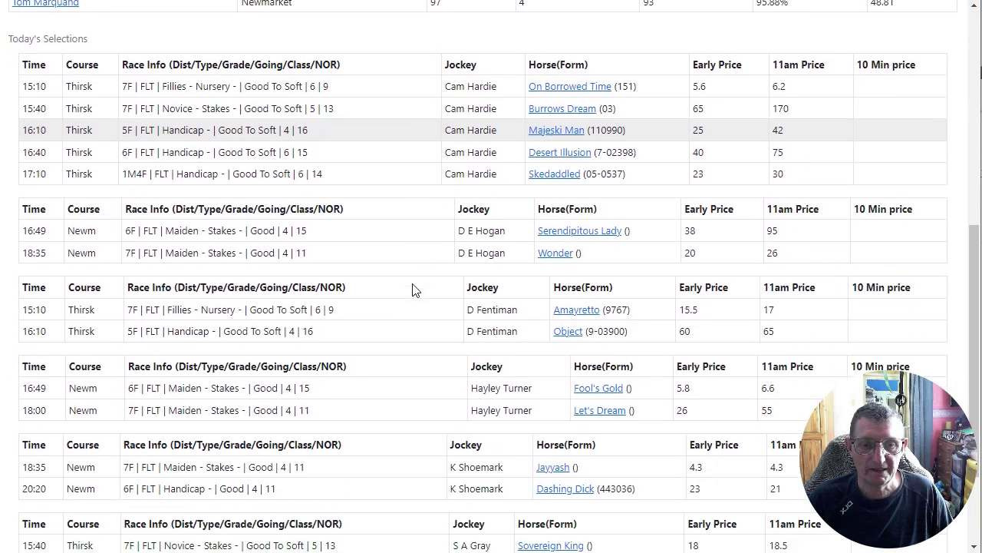
scroll(412, 290, up, 8)
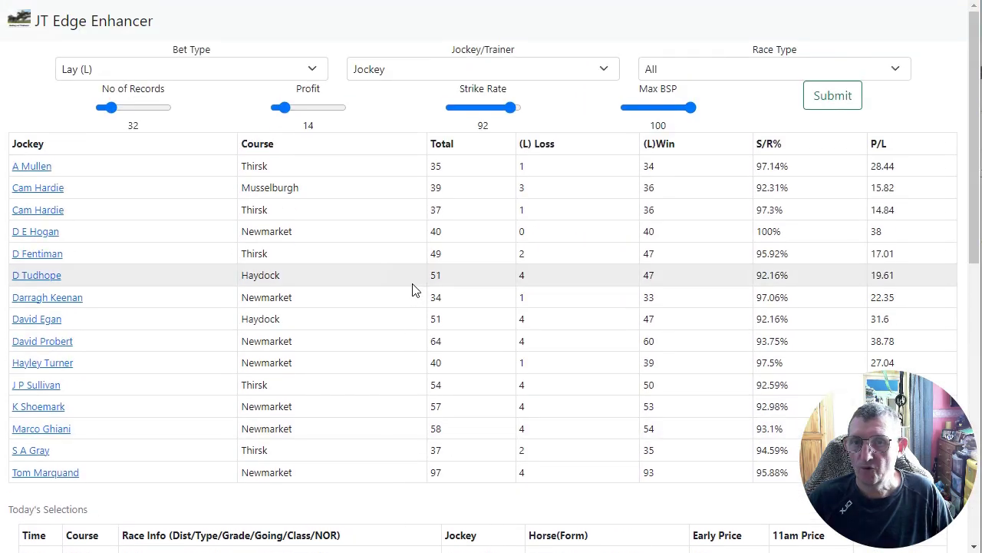
Switch the lay query from jockey to trainer, rerun it and look over the trainers and their selections.
click(423, 76)
click(415, 90)
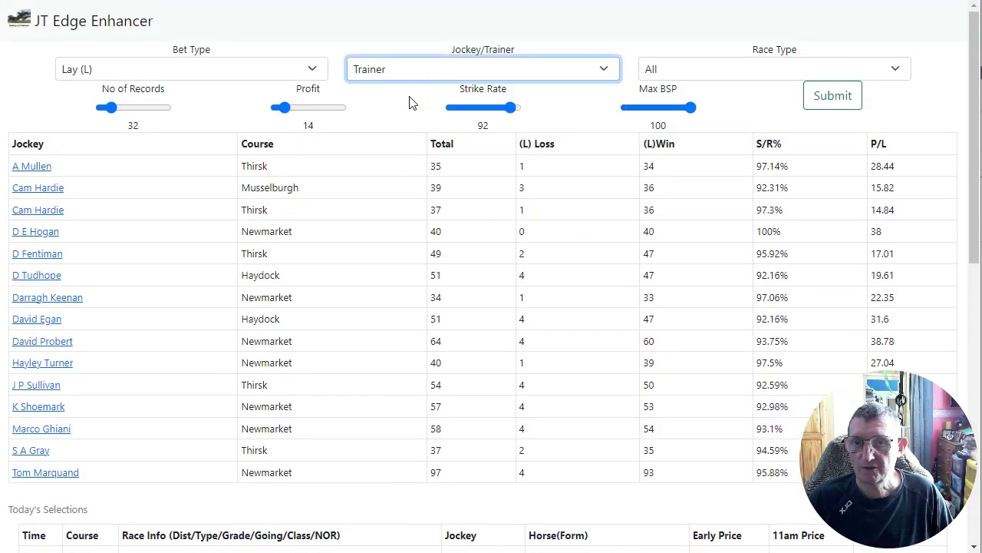
click(809, 100)
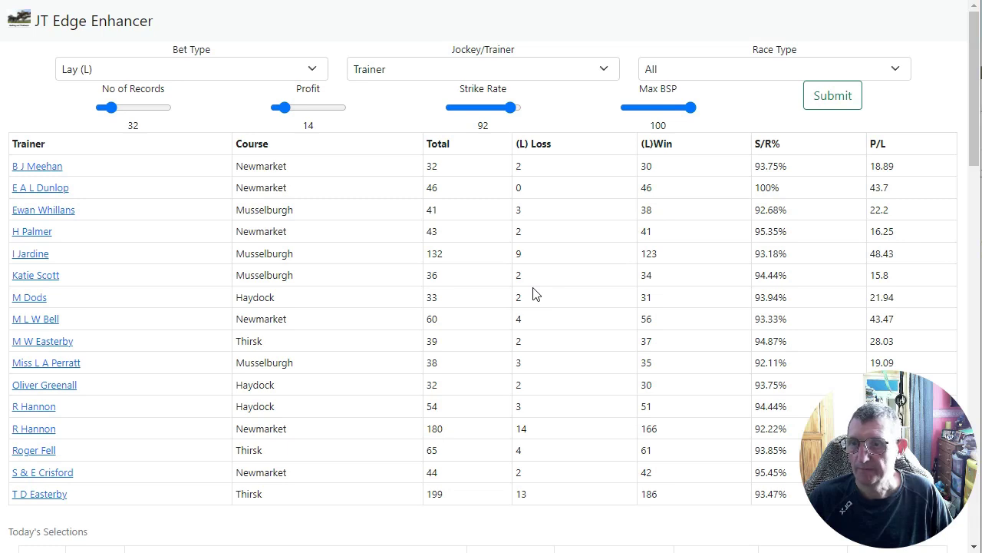
scroll(535, 295, down, 1)
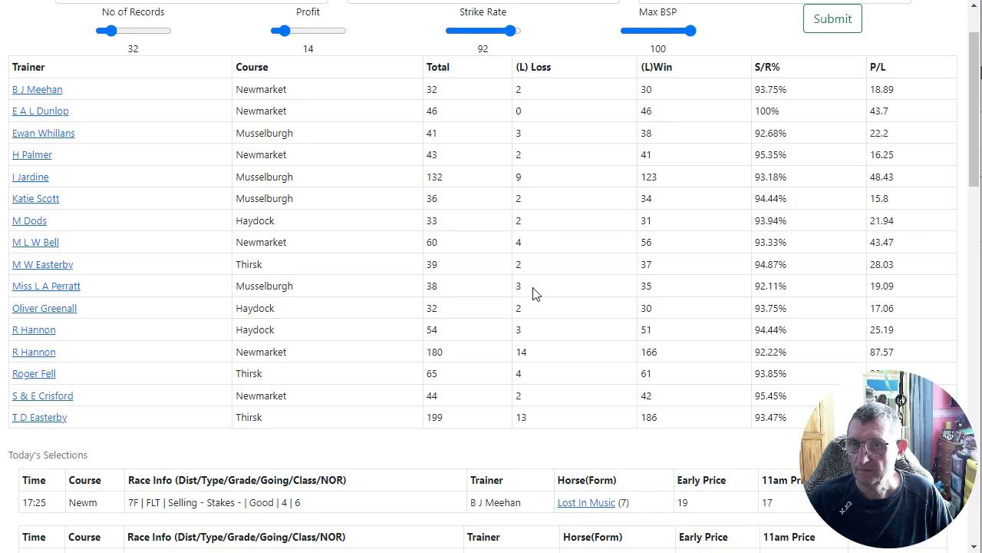
scroll(535, 295, down, 3)
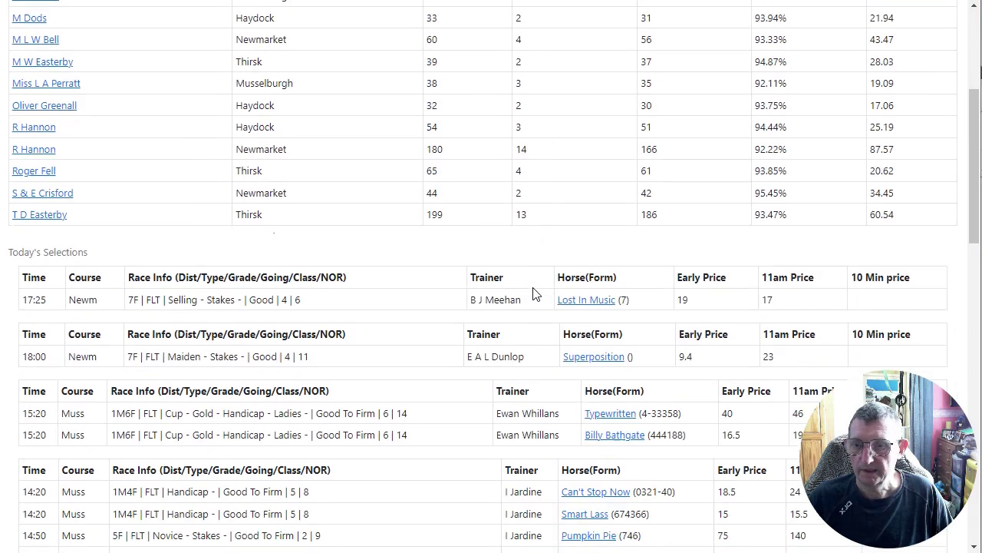
scroll(535, 295, up, 4)
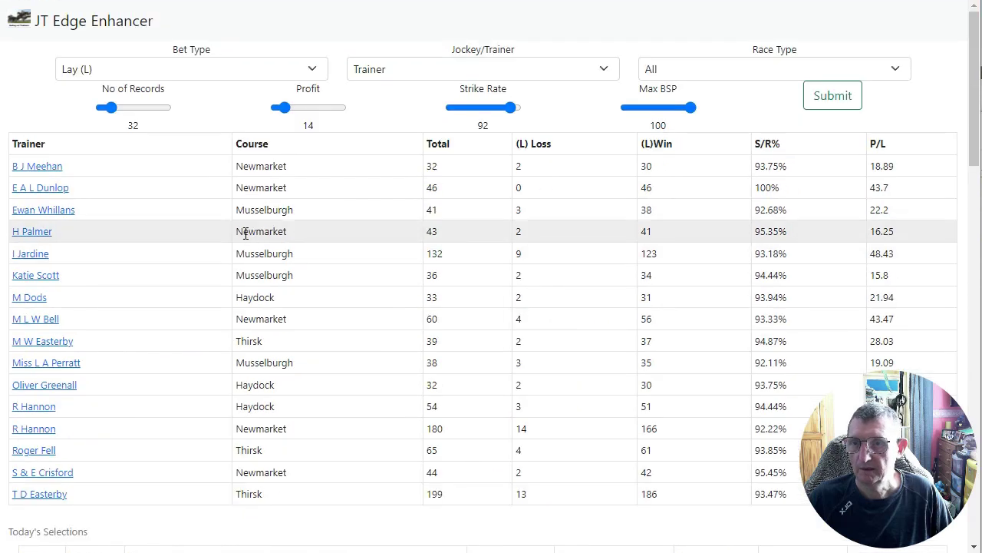
Rerun the trainer query with a strike rate of 77, and again with 175 records and a strike rate of 80.
drag(511, 107, 501, 108)
click(810, 101)
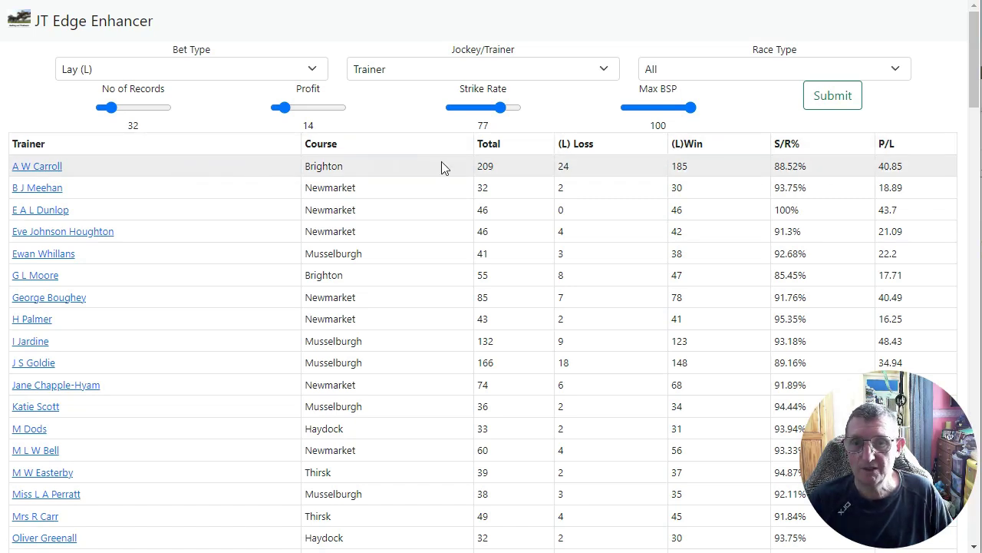
drag(113, 110, 158, 110)
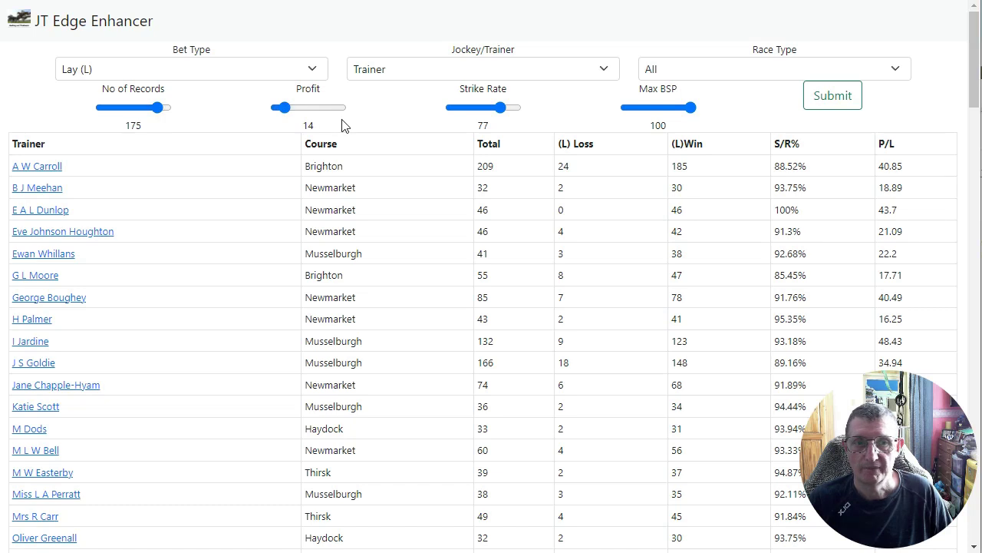
drag(499, 107, 504, 108)
click(807, 105)
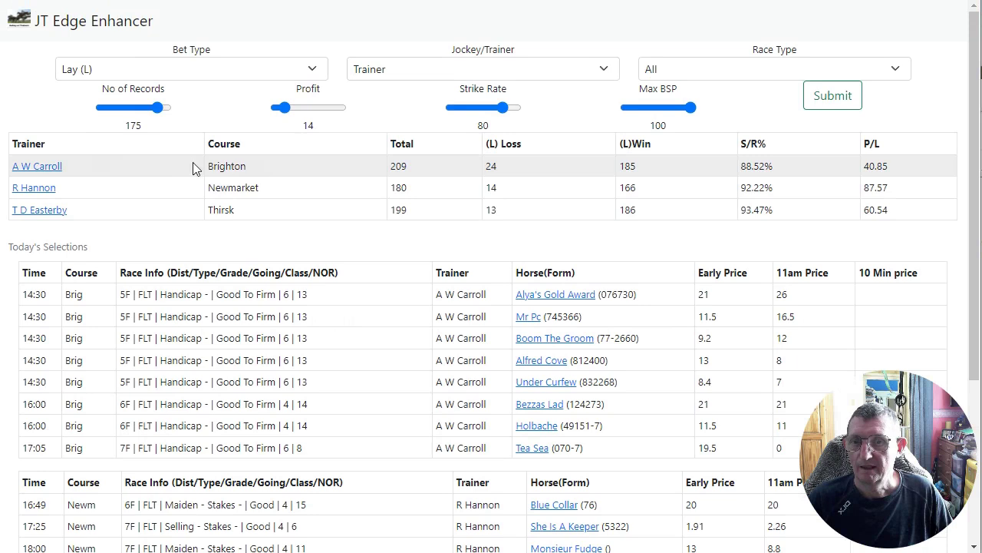
Examine the narrowed trainers' totals, strike rates and profits along with the form and prices of today's selections for them.
scroll(194, 168, down, 1)
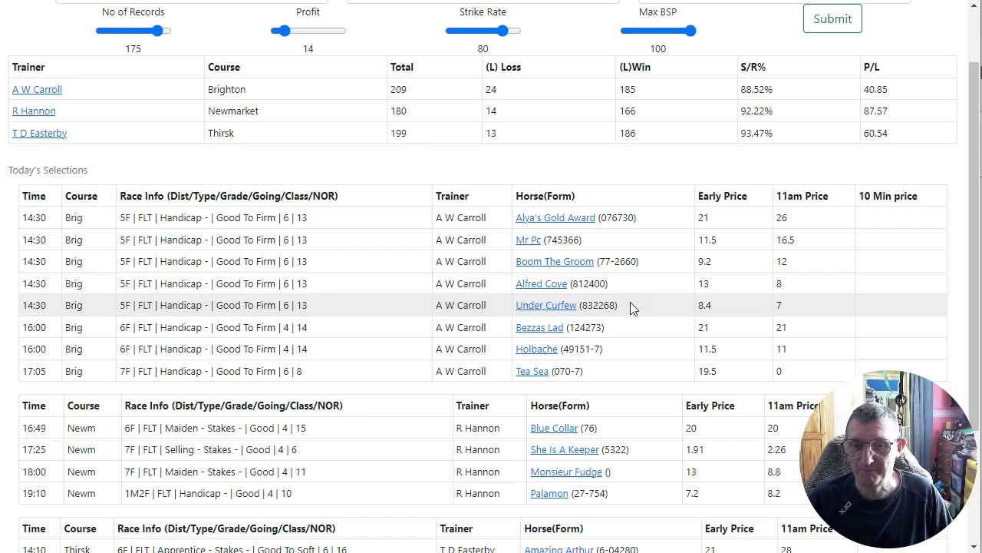
scroll(631, 307, down, 1)
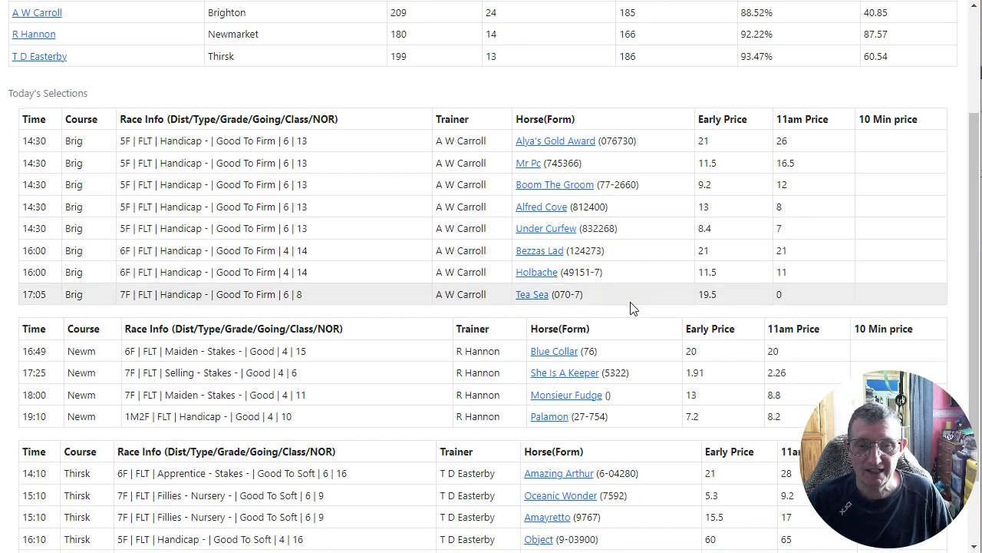
scroll(461, 254, down, 1)
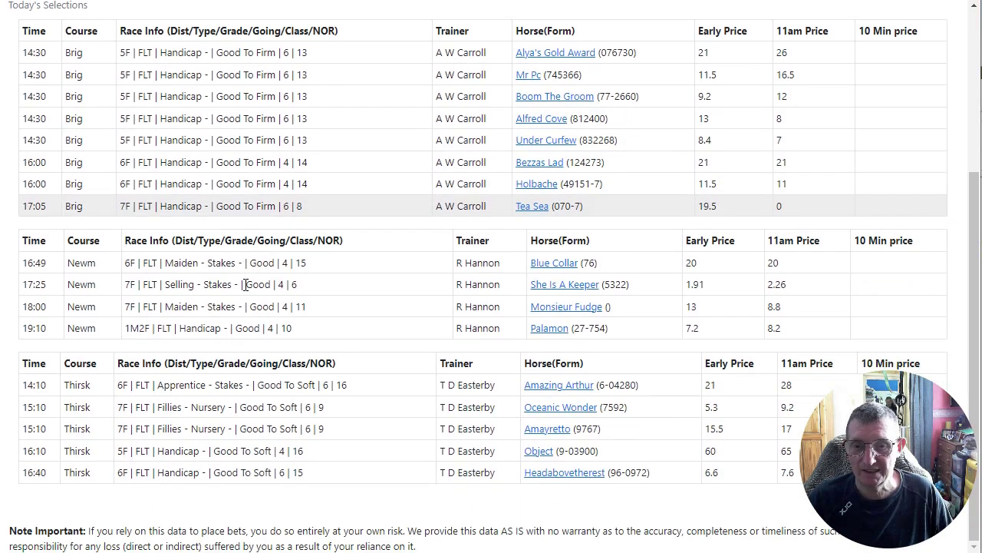
scroll(245, 285, up, 4)
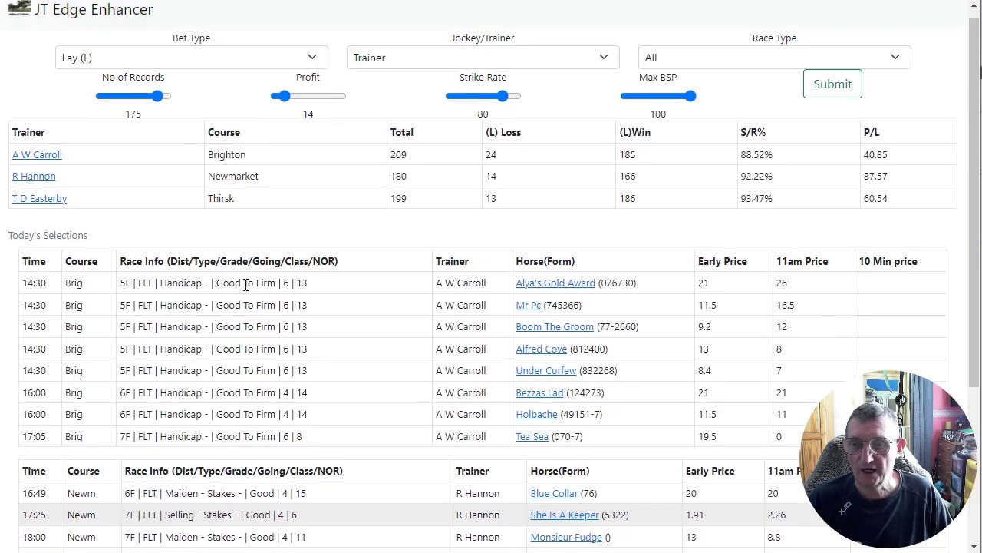
scroll(245, 288, down, 2)
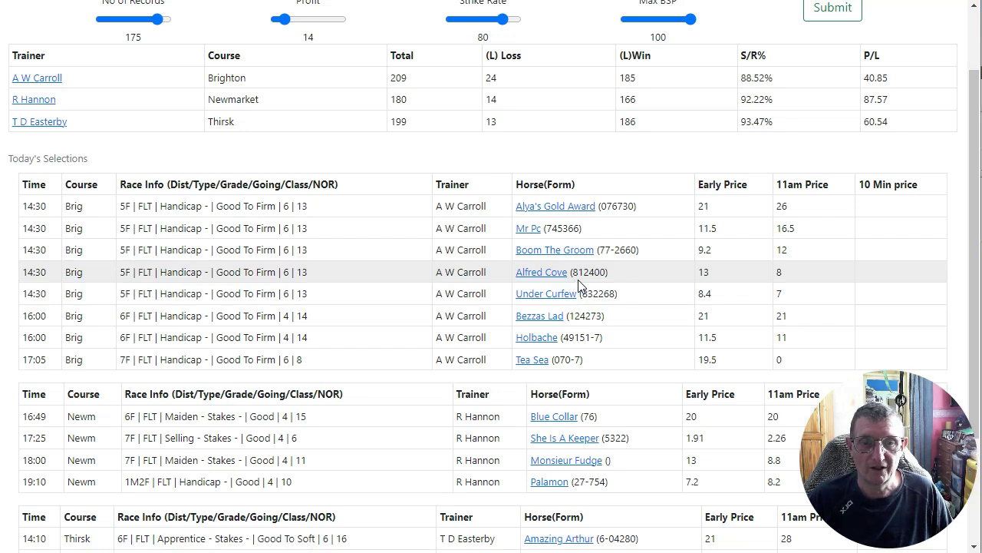
scroll(599, 261, down, 1)
scroll(594, 263, down, 2)
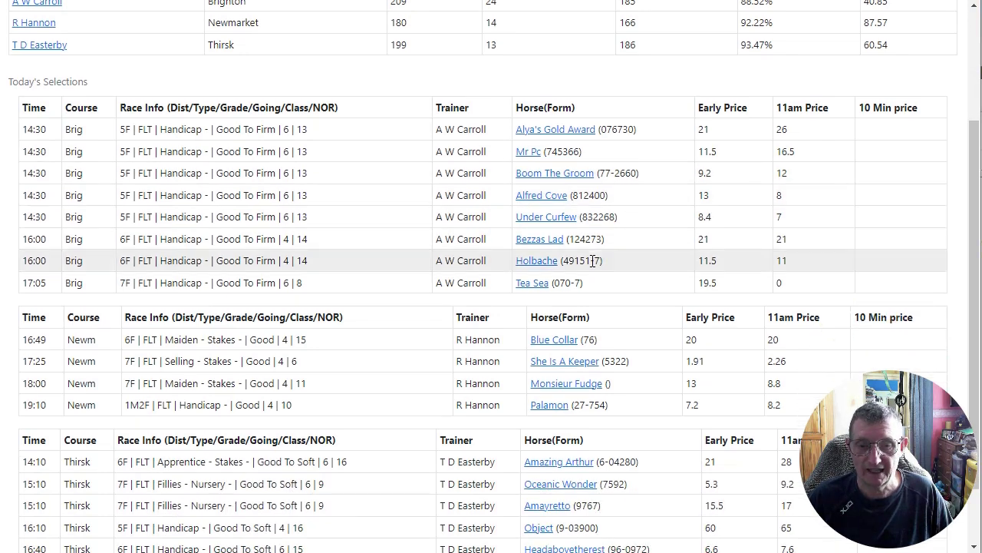
scroll(592, 260, up, 3)
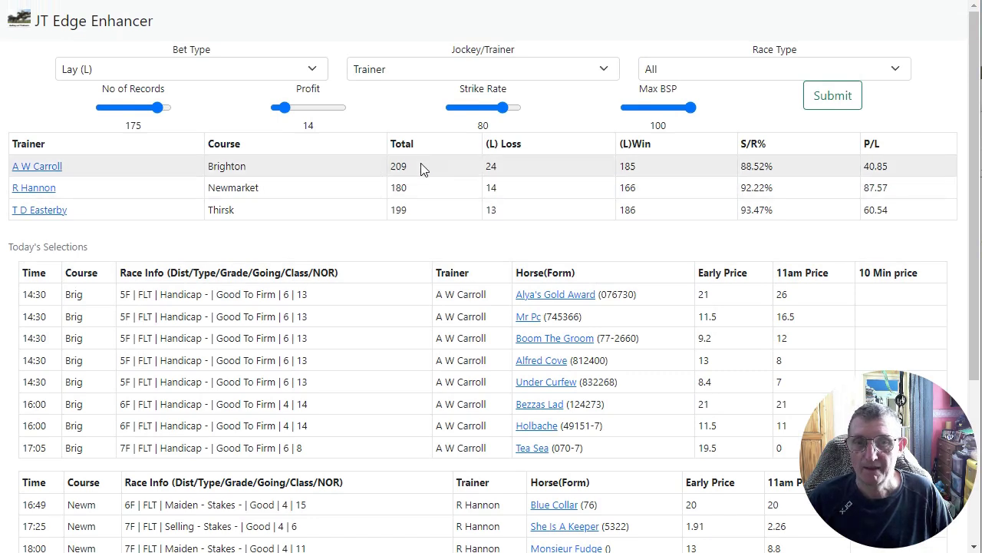
scroll(557, 211, down, 1)
scroll(557, 217, down, 3)
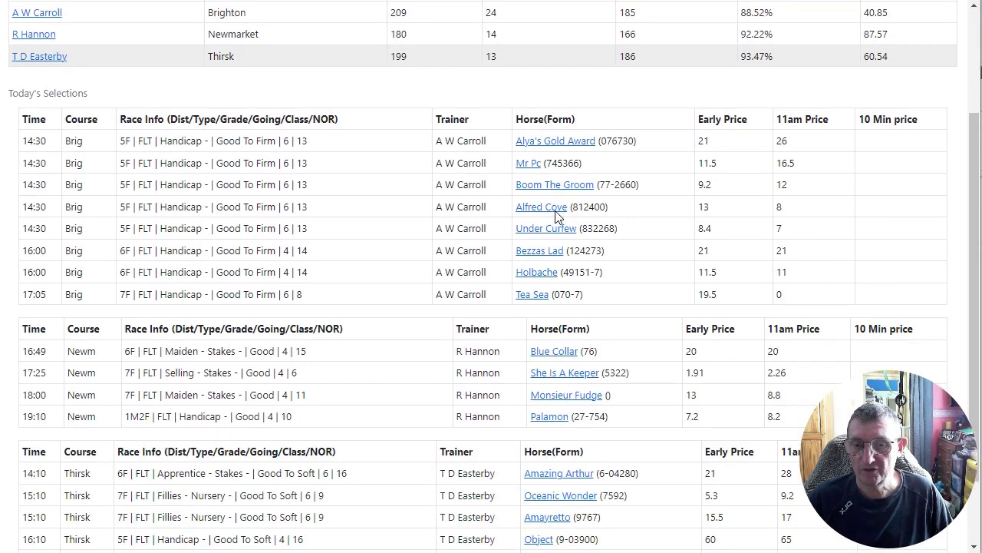
scroll(557, 217, up, 1)
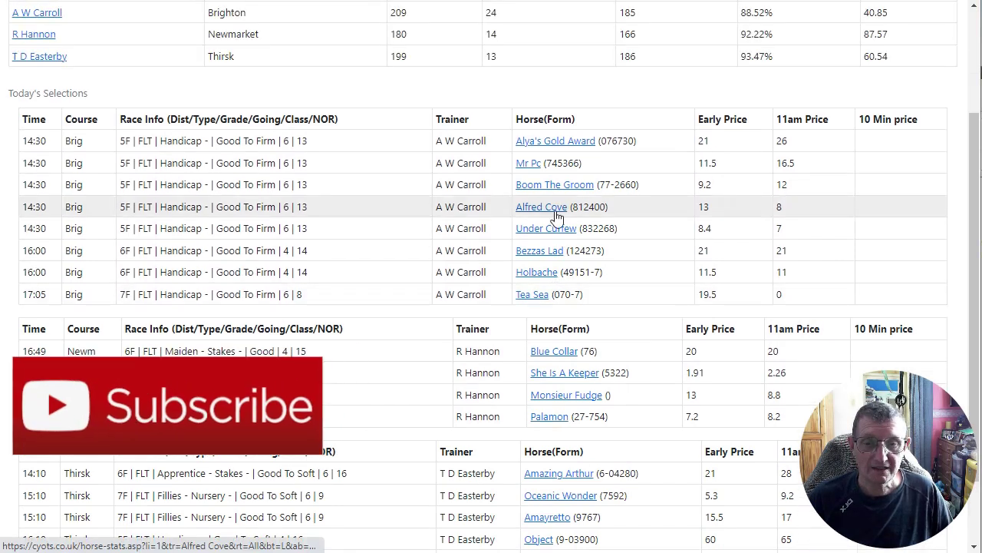